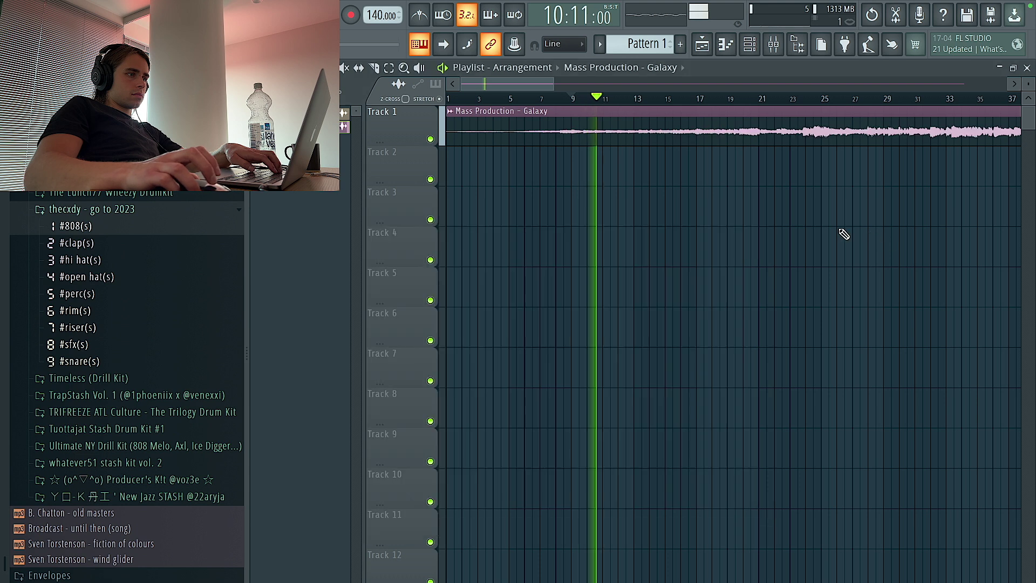
Slice the Mass Production - Galaxy clip on Track 1 between bars 19 and 20.
drag(723, 99, 684, 103)
scroll(696, 108, up, 3)
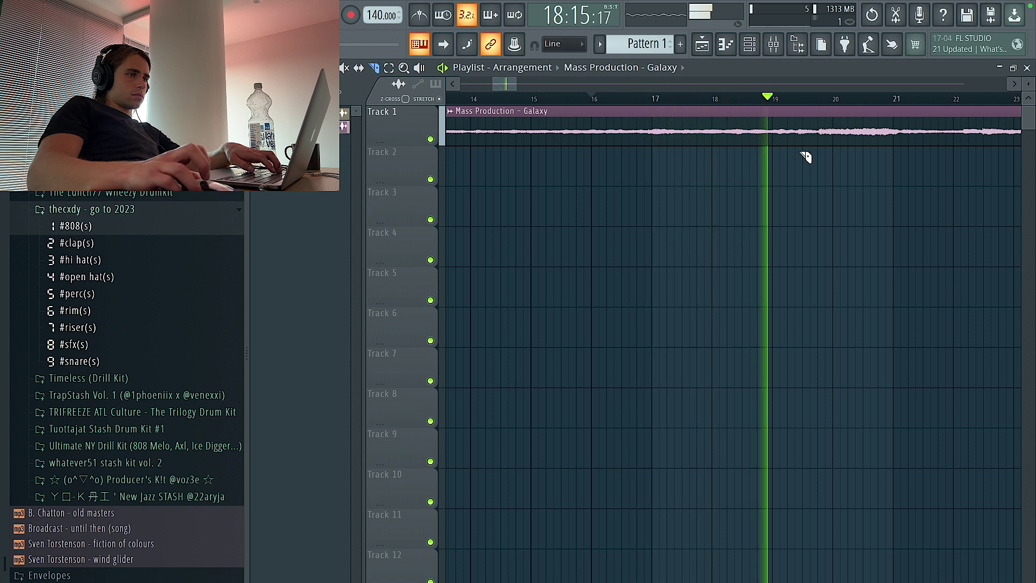
scroll(805, 157, up, 2)
scroll(836, 139, up, 3)
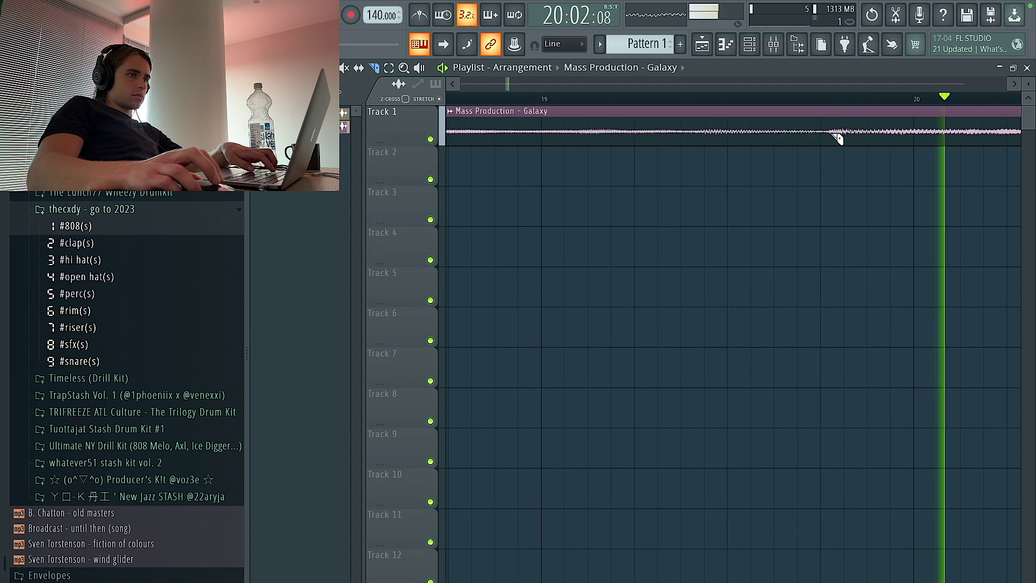
scroll(828, 136, up, 2)
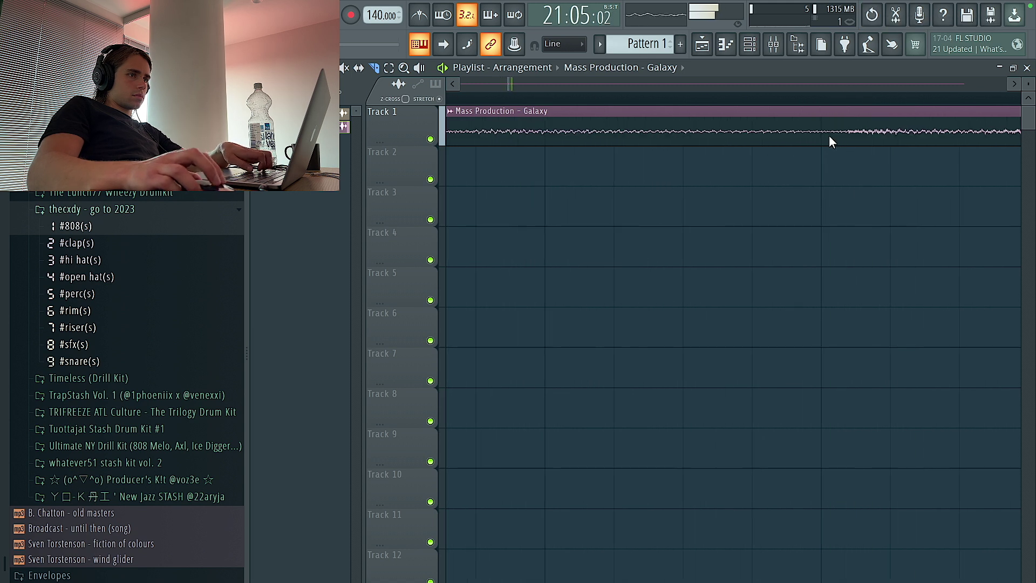
click(846, 141)
scroll(688, 151, down, 5)
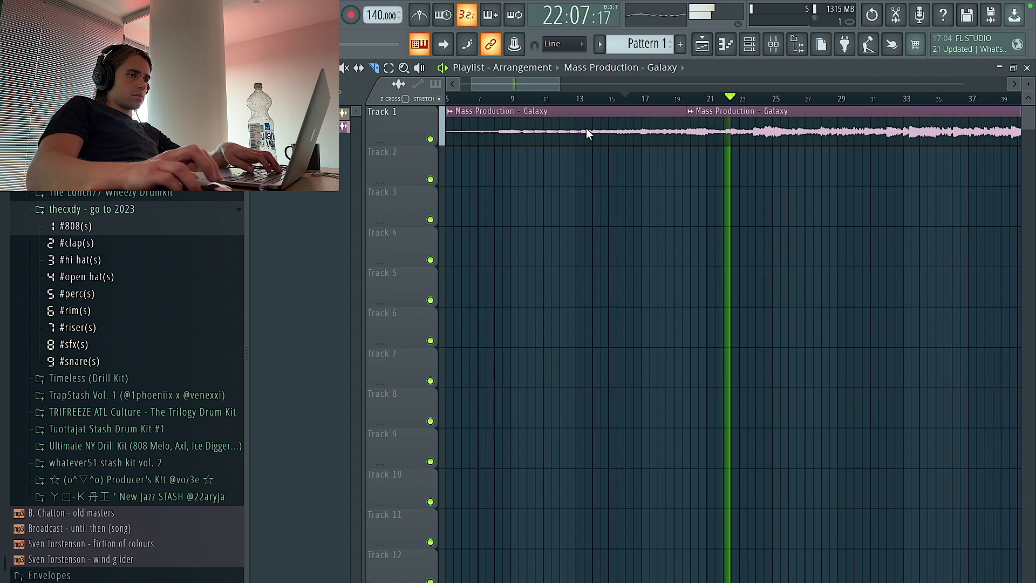
Move the second part of the sliced Galaxy clip to the start of Track 5 and mute Track 1.
drag(759, 144, 527, 292)
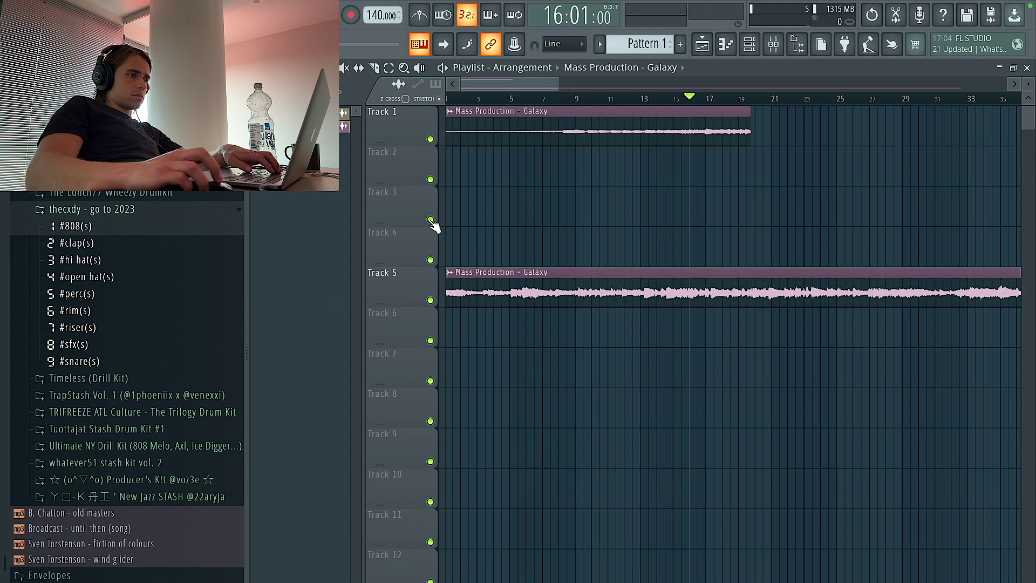
key(space)
key(space)
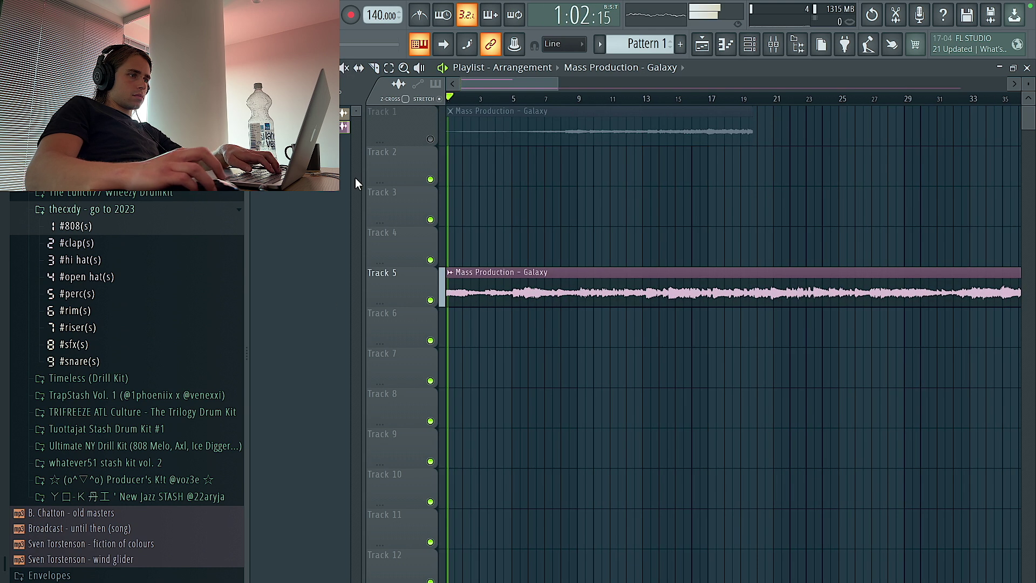
Slice a section of about eight bars out of the Track 5 Galaxy clip and place it at the start of Track 6.
scroll(349, 127, up, 3)
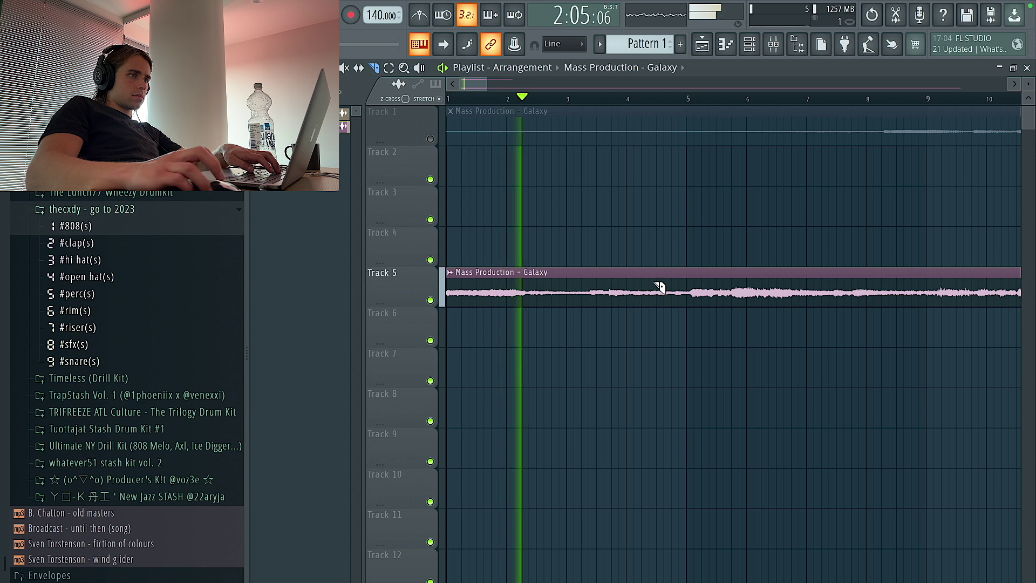
scroll(702, 307, down, 3)
scroll(712, 305, down, 2)
scroll(635, 275, up, 3)
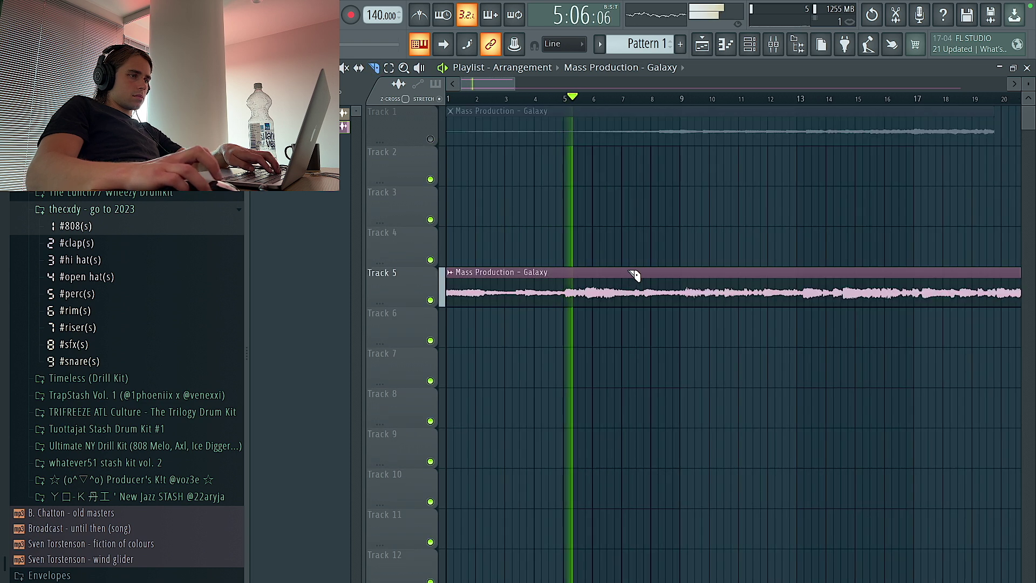
scroll(643, 308, up, 5)
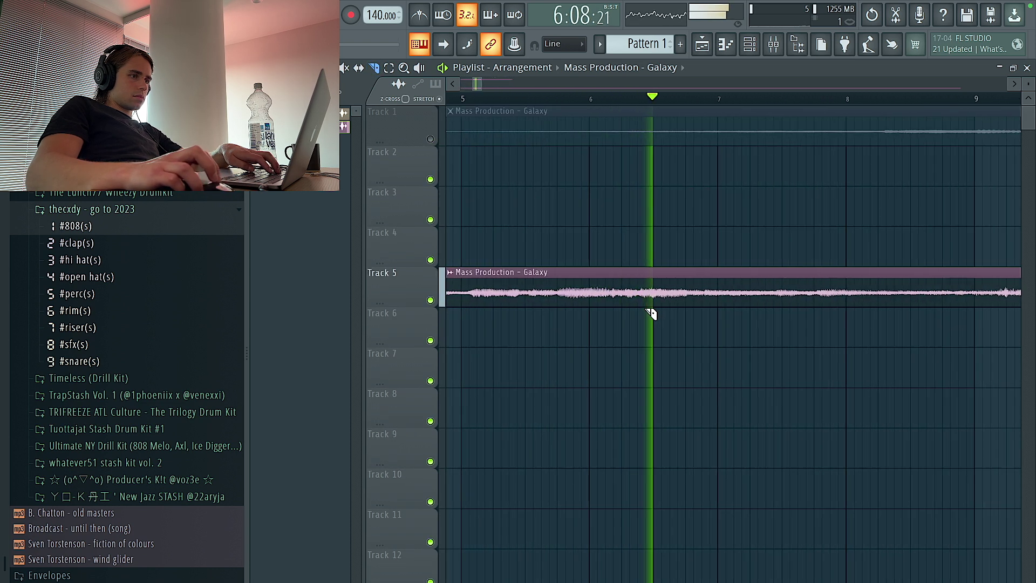
scroll(652, 312, down, 5)
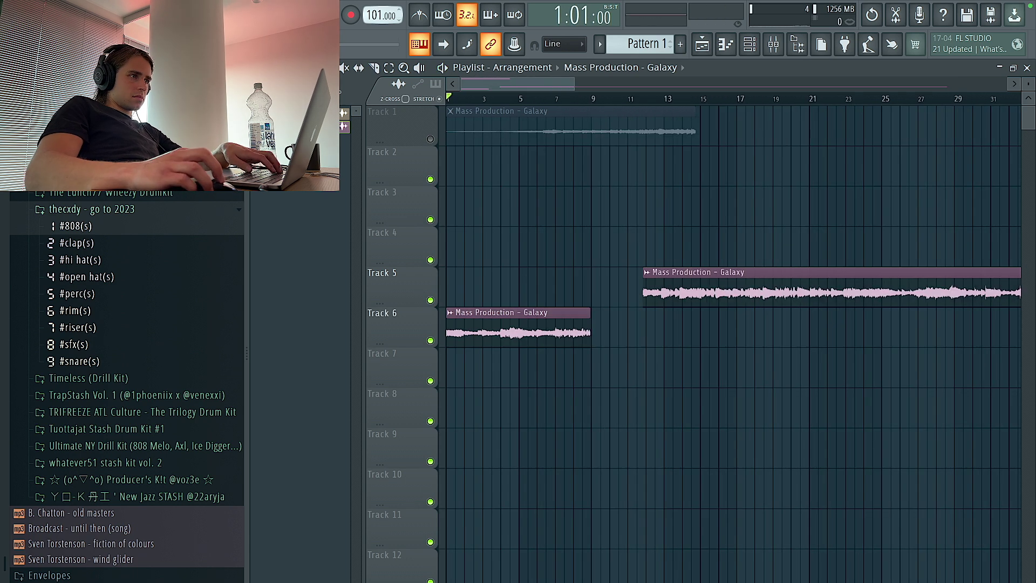
Set the tempo to 100 BPM and slice the Track 6 Galaxy clip at the middle of bar 1 and at bar 2.
scroll(449, 326, up, 2)
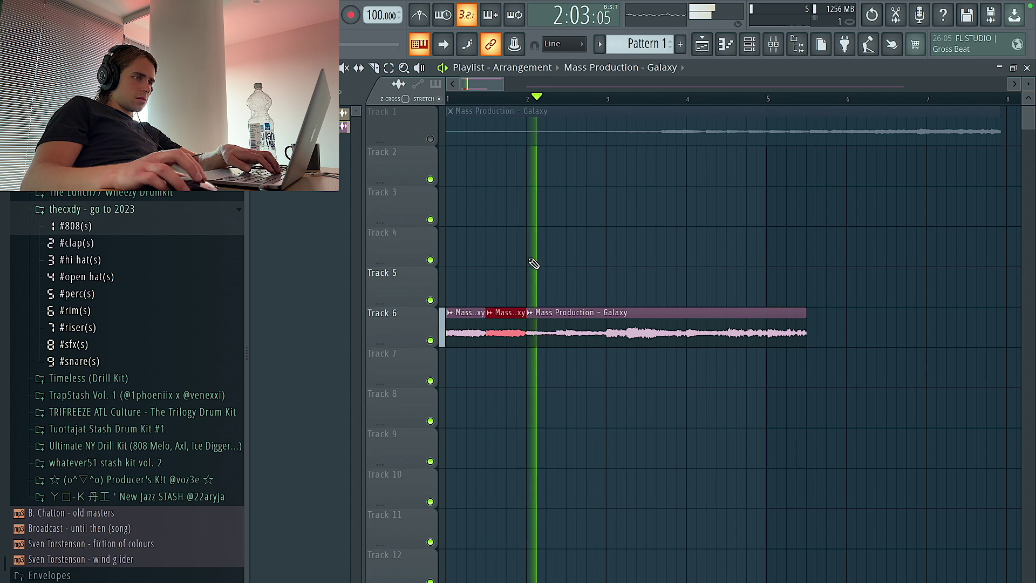
key(space)
key(space)
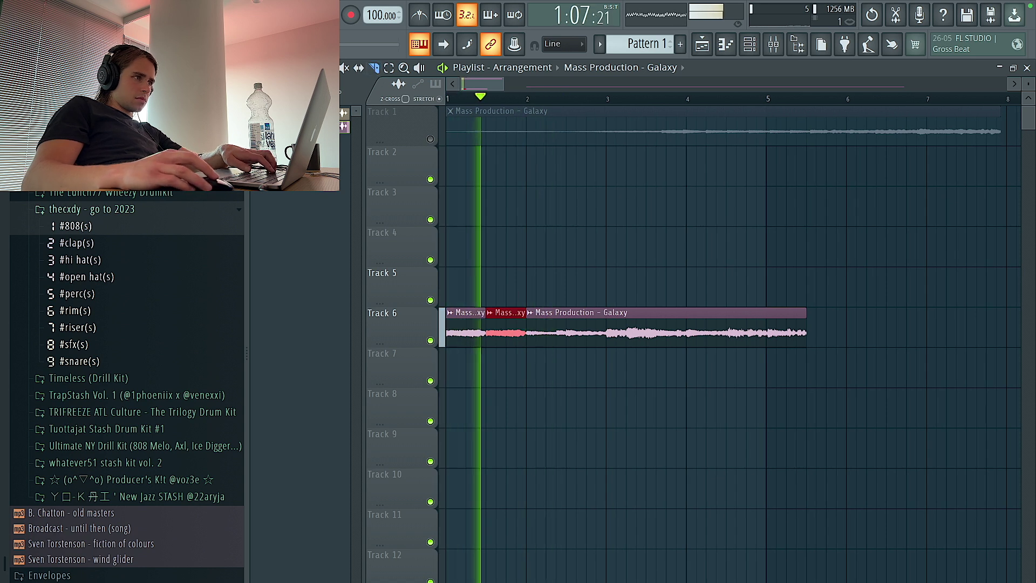
key(space)
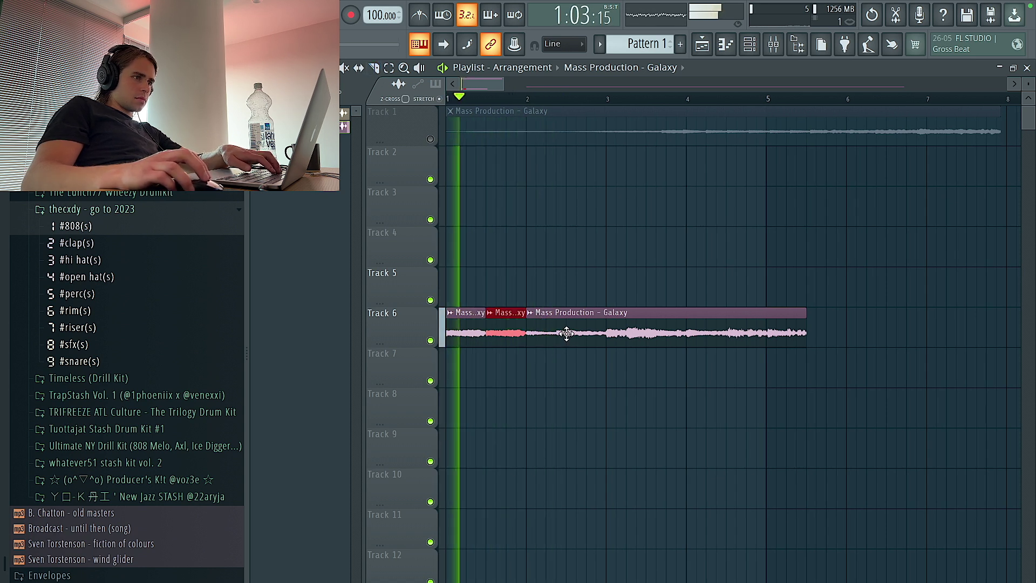
Slice the Galaxy audio from bar 2 onward into half-bar pieces on Track 5 and arrange pieces on Track 6.
drag(566, 333, 566, 293)
click(666, 329)
click(750, 329)
scroll(555, 259, down, 1)
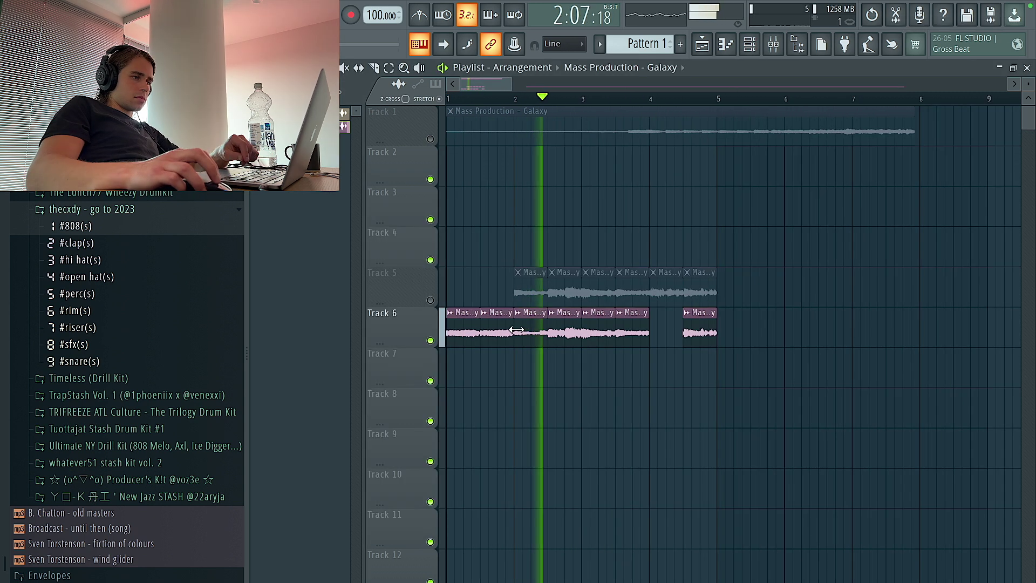
Set the Galaxy clip's declicking to Generic (bleeding) and time stretching mode to Stretch, and raise its pitch.
double_click(517, 330)
click(524, 355)
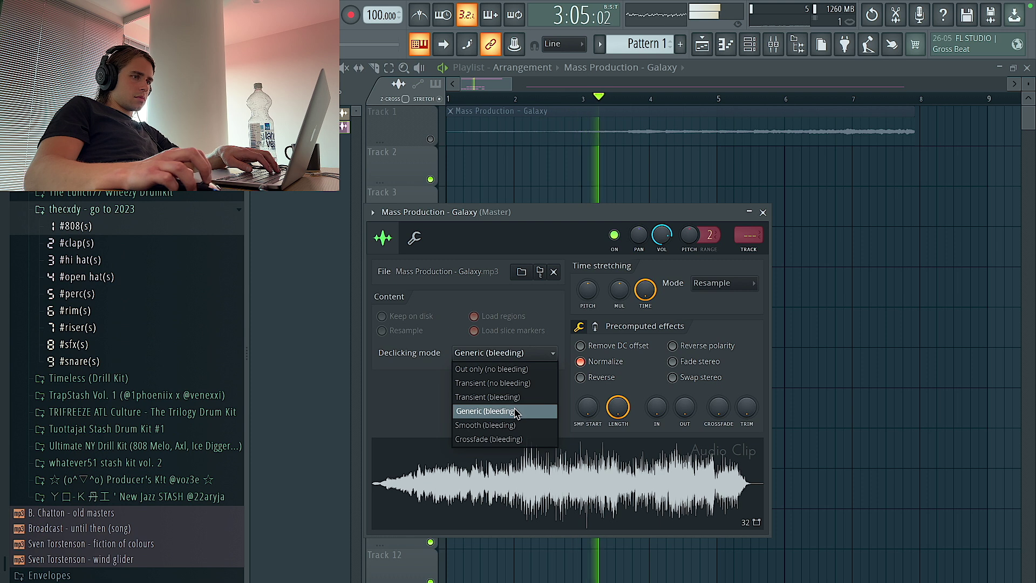
click(526, 410)
click(731, 282)
click(714, 324)
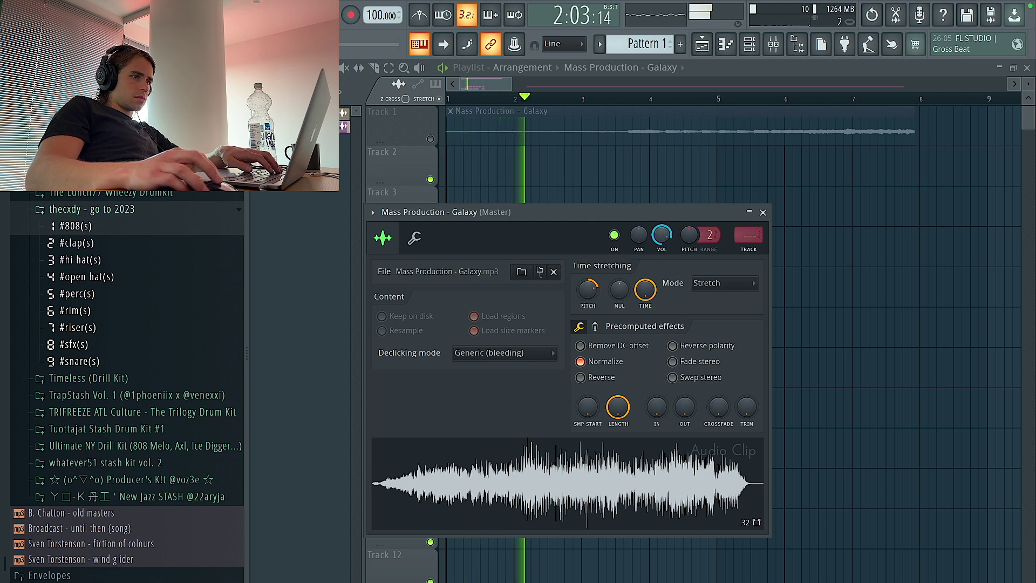
key(Escape)
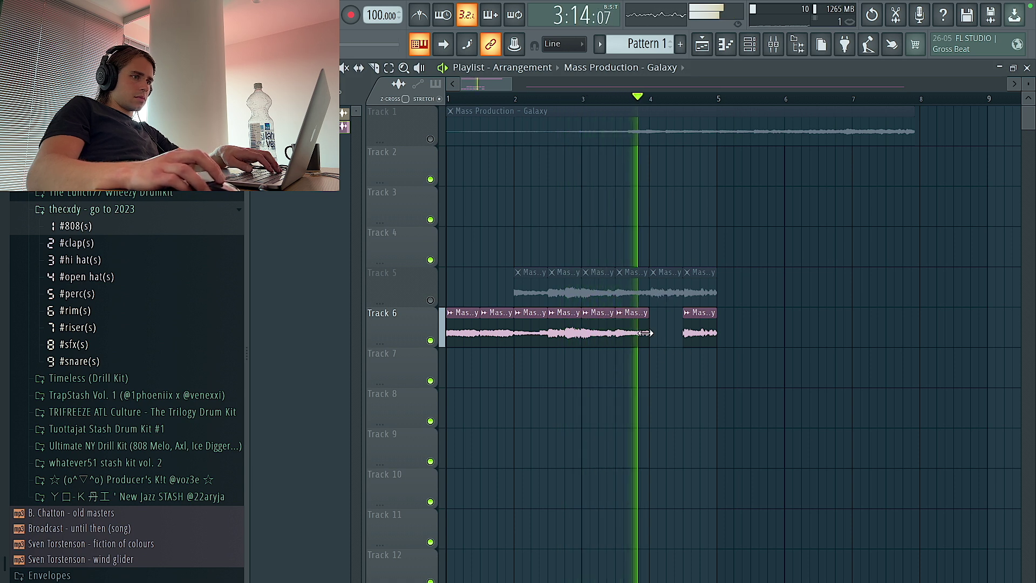
Fill the gap at bar 4 on Track 6 with a half-bar Galaxy slice and loop bars 1 to 5.
click(663, 365)
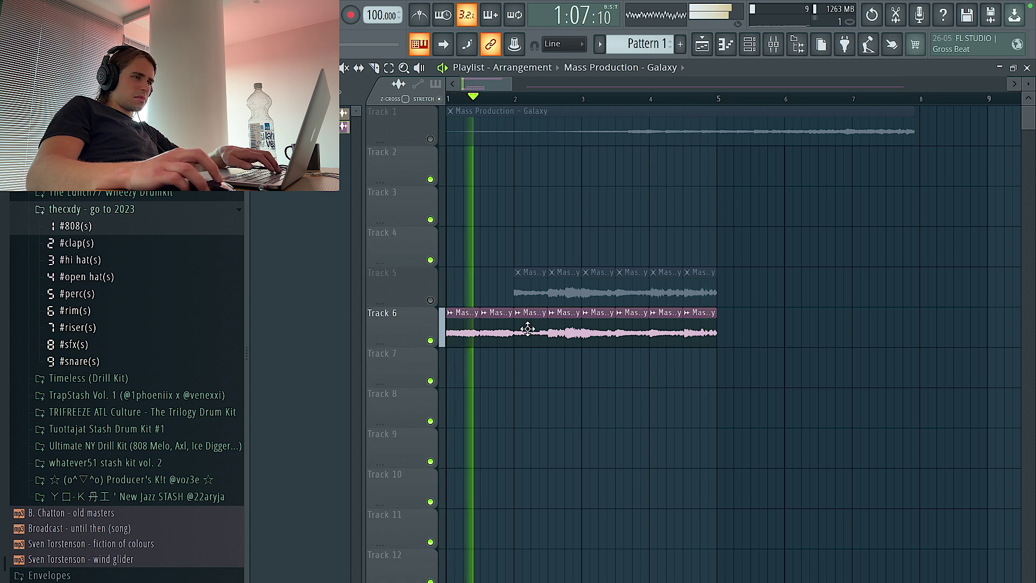
mouse_move(660, 319)
mouse_down()
mouse_move(658, 373)
mouse_move(656, 324)
mouse_up()
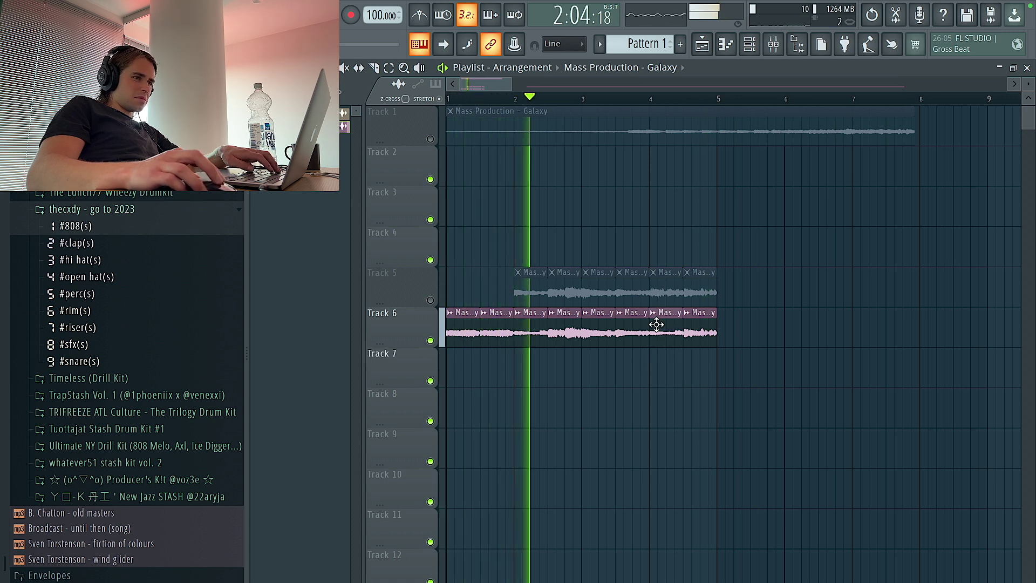
drag(718, 98, 447, 99)
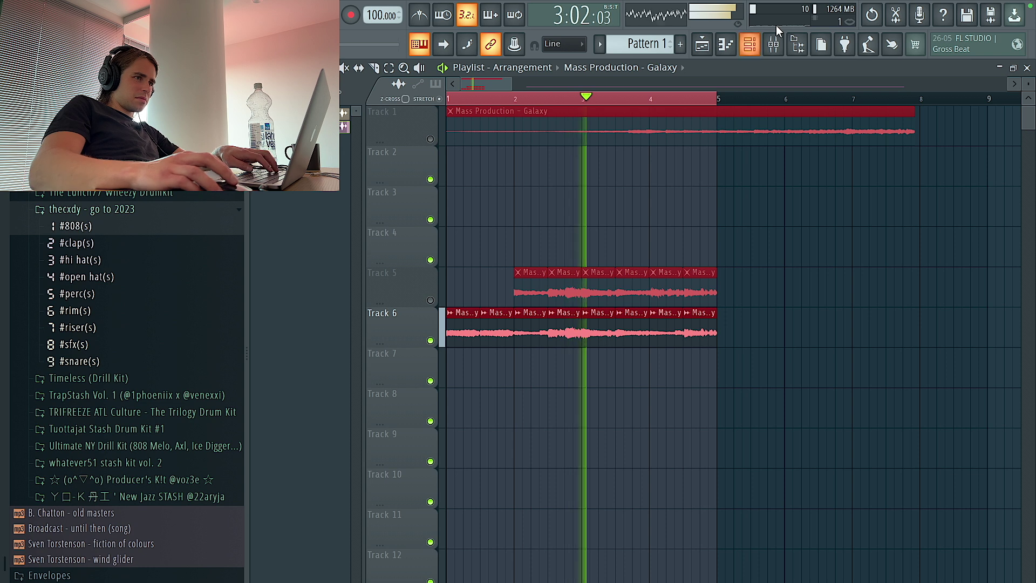
Add Fruity Parametric EQ 2 to mixer Insert 3 with the 20Hz + 18kHz cut preset and raise its low cut above 100 Hz.
click(773, 45)
click(920, 283)
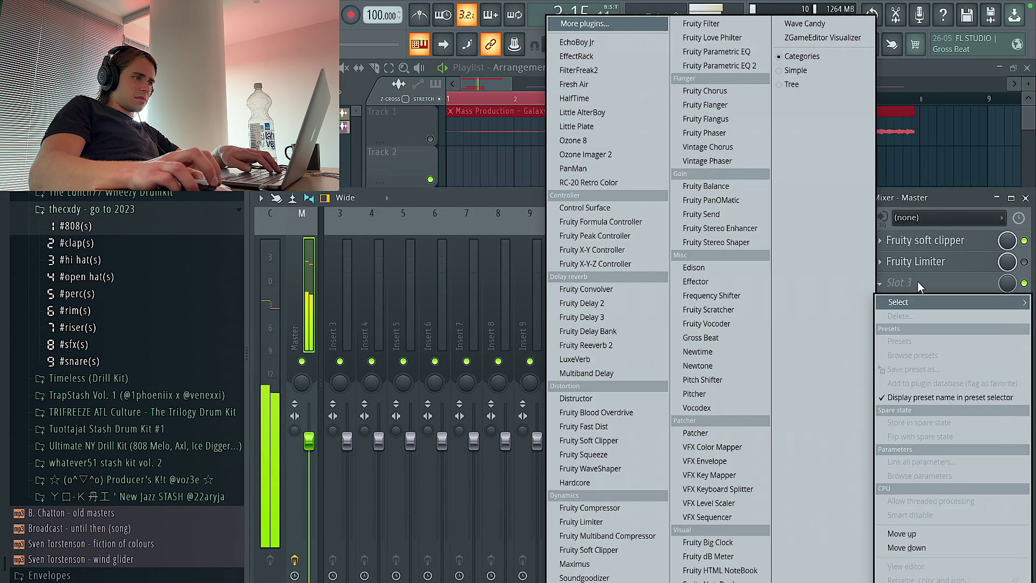
click(491, 230)
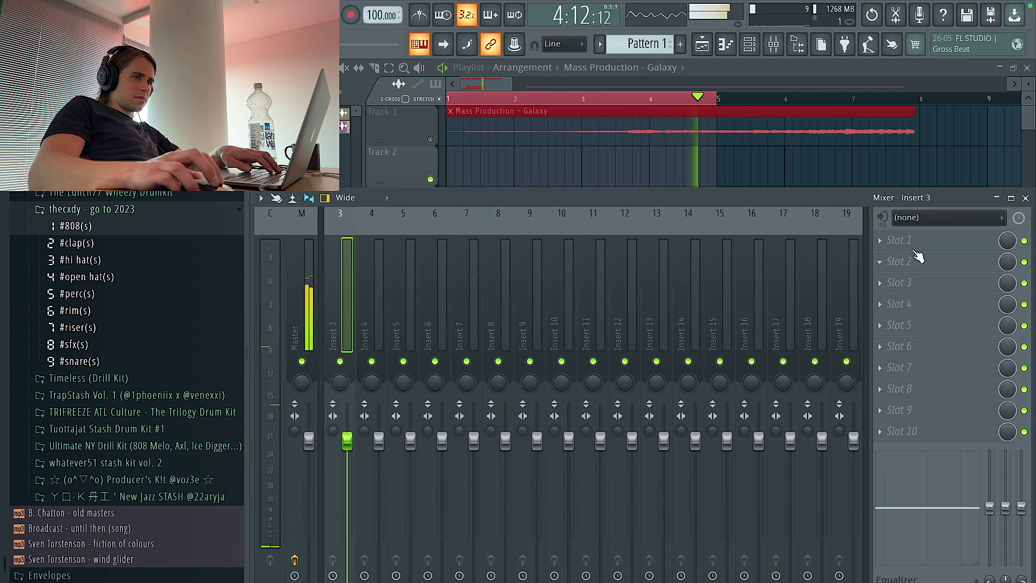
click(917, 249)
click(728, 91)
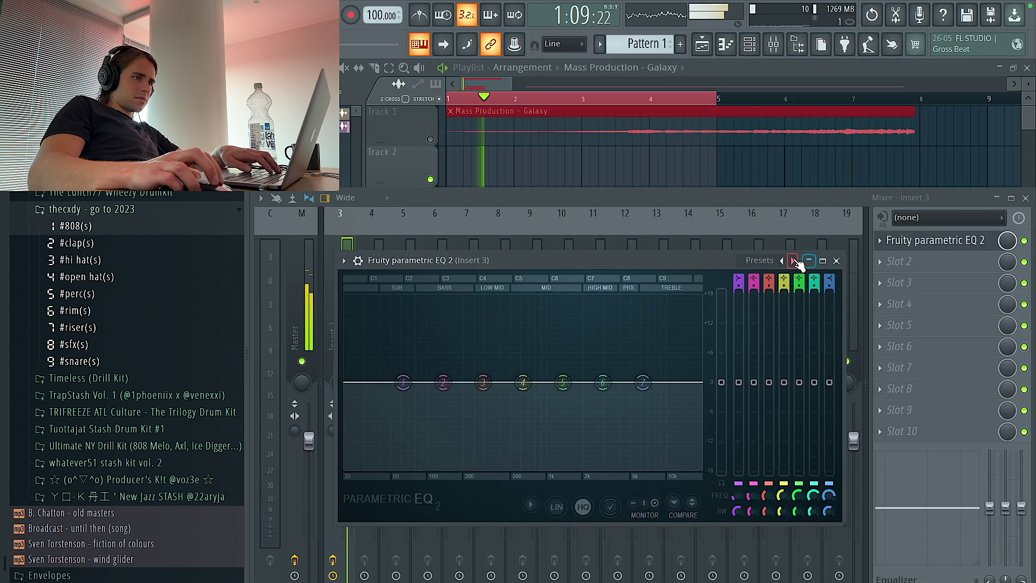
drag(357, 384, 436, 382)
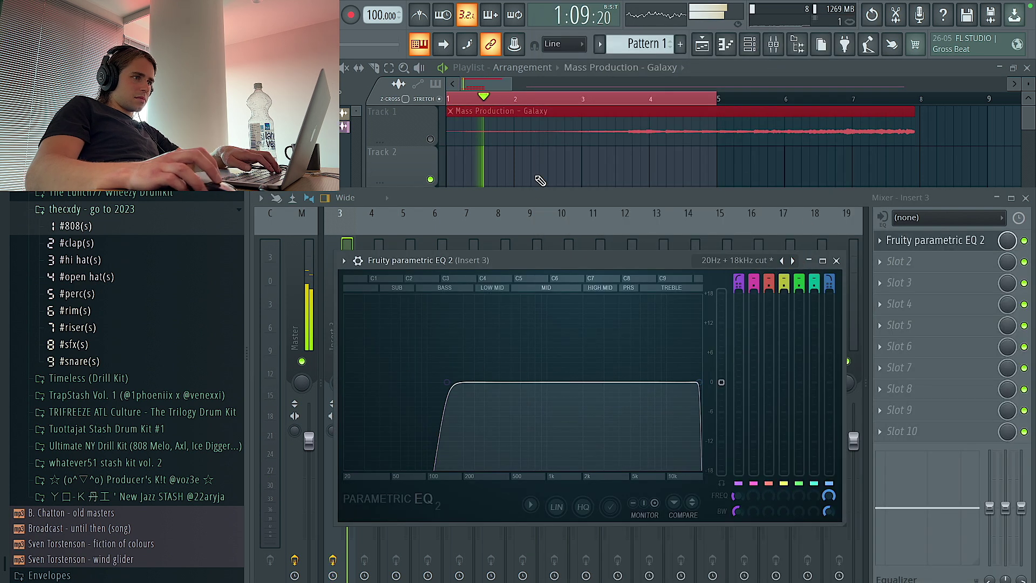
Route the Galaxy clip to mixer track 3 and adjust its volume.
click(562, 324)
double_click(565, 328)
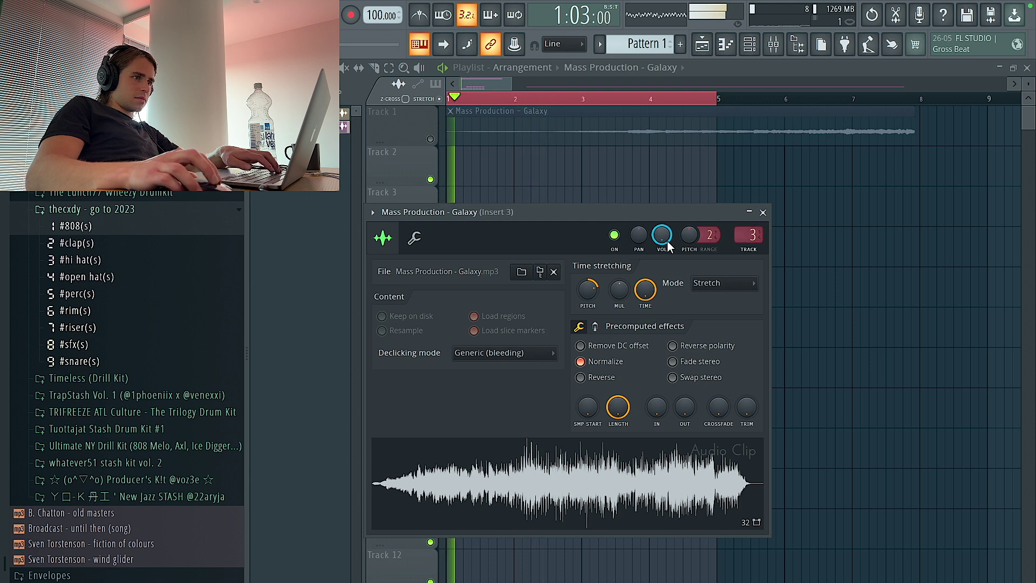
key(Escape)
Replace the half-bar slice at bar 4 on Track 6 with another Galaxy slice.
scroll(495, 397, up, 3)
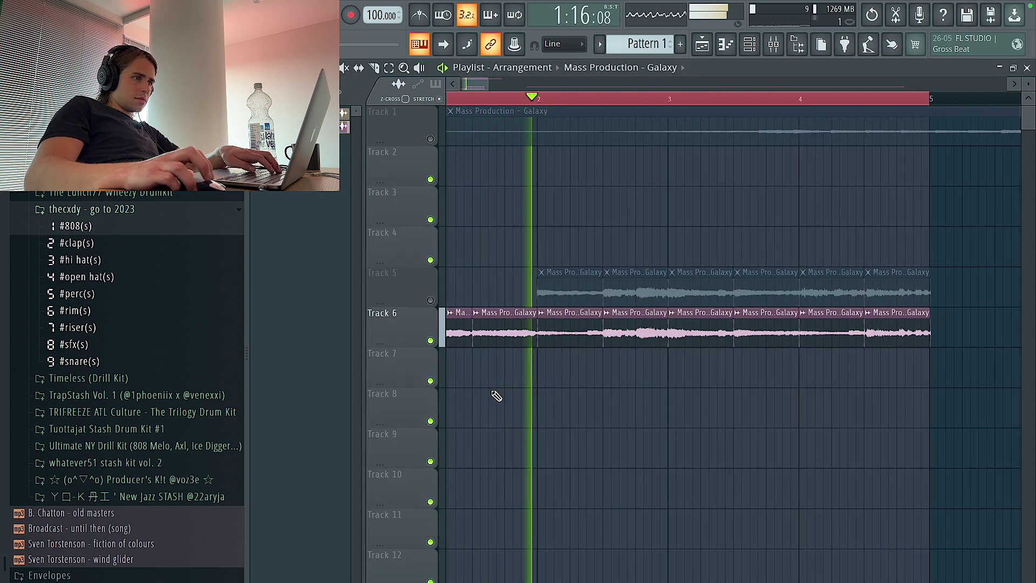
scroll(614, 373, down, 4)
scroll(550, 375, up, 2)
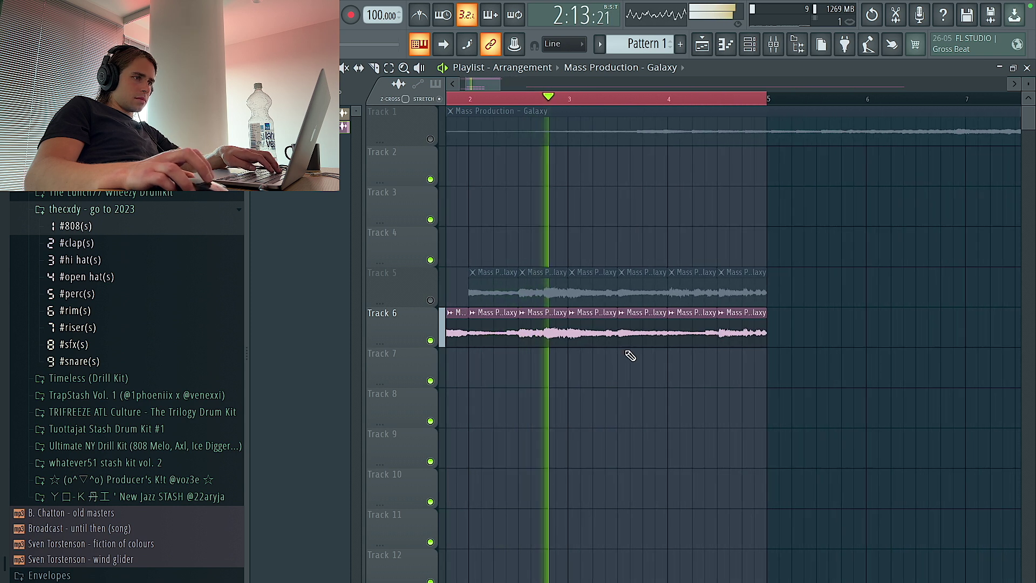
click(676, 374)
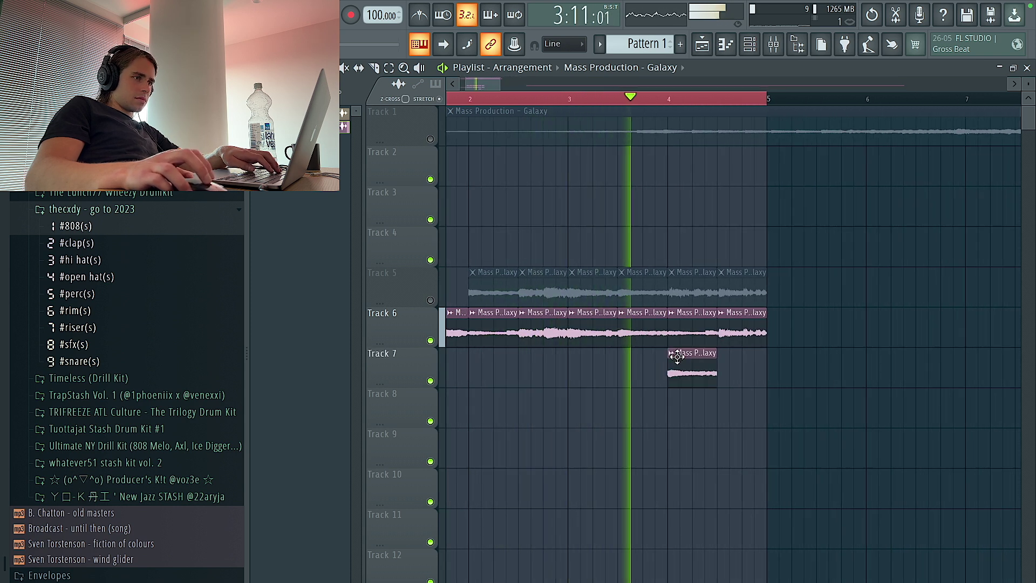
right_click(688, 331)
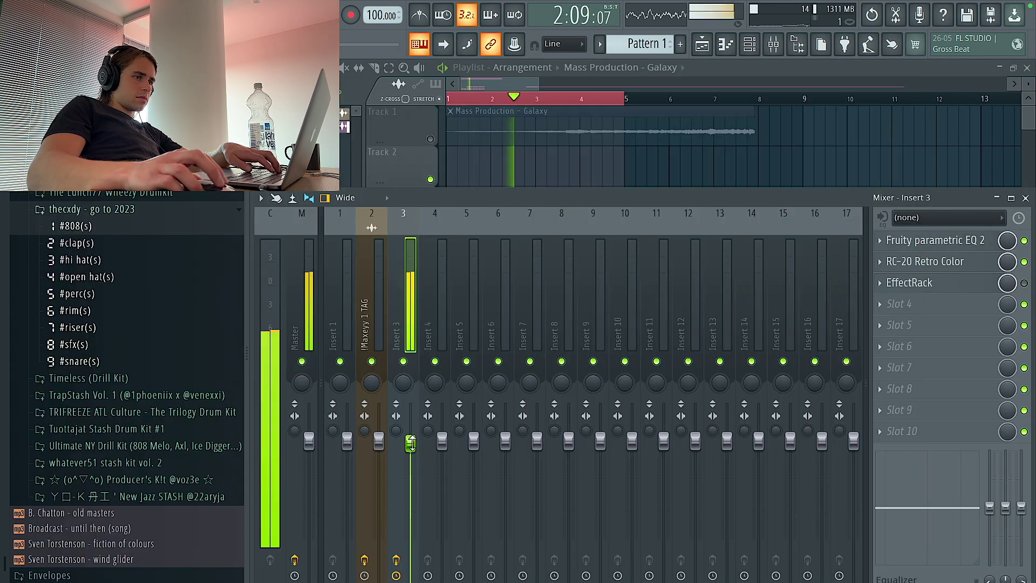
Check the RC-20 Retro Color settings on mixer Insert 3.
click(903, 263)
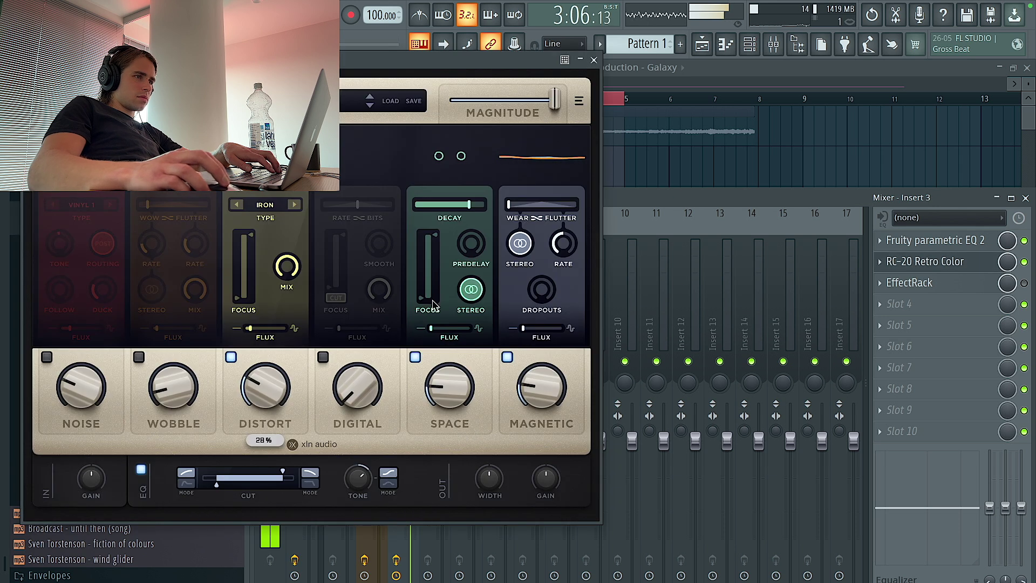
click(594, 59)
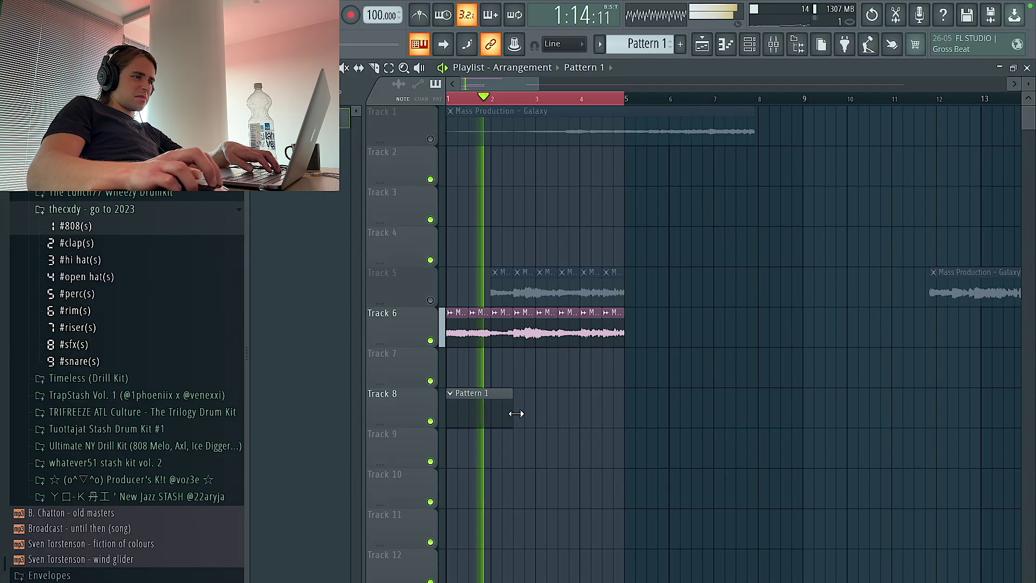
Extend the Pattern 1 clip on Track 8 to bar 5 and move the long Galaxy clip to bar 5 on Track 4.
drag(516, 413, 621, 414)
scroll(664, 337, right, 3)
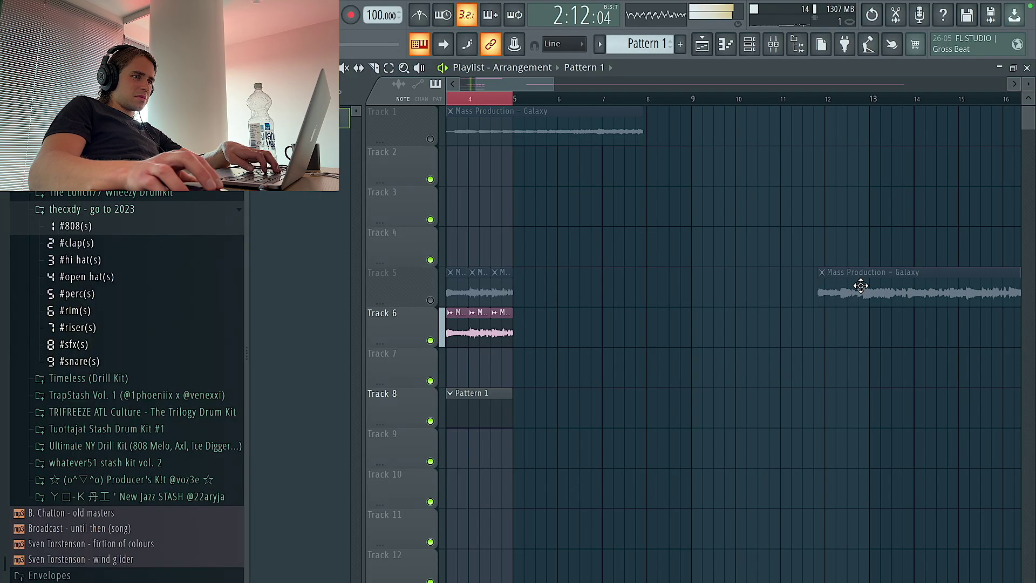
click(431, 300)
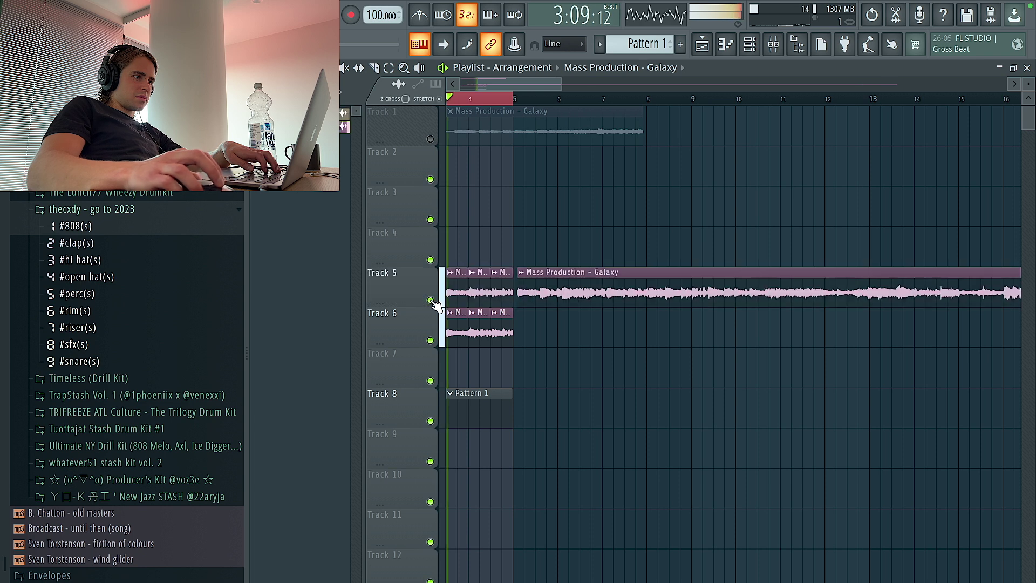
click(431, 300)
drag(521, 294, 510, 261)
scroll(526, 258, up, 5)
scroll(532, 261, left, 2)
scroll(571, 127, down, 3)
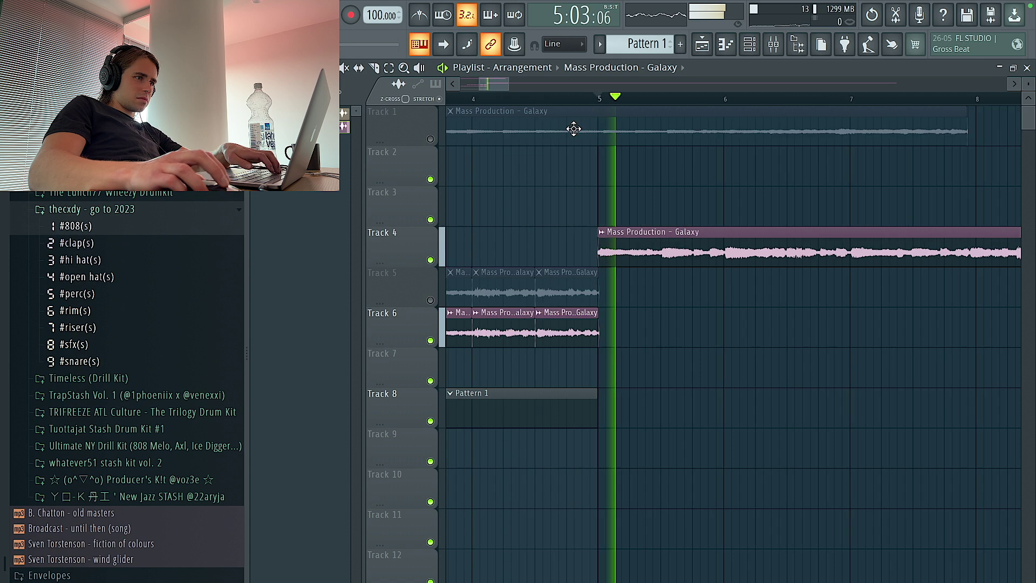
Try to slice the long Galaxy clip on Track 4.
click(373, 68)
scroll(761, 287, up, 4)
scroll(728, 281, right, 3)
click(545, 258)
scroll(769, 271, down, 3)
key(ctrl+z)
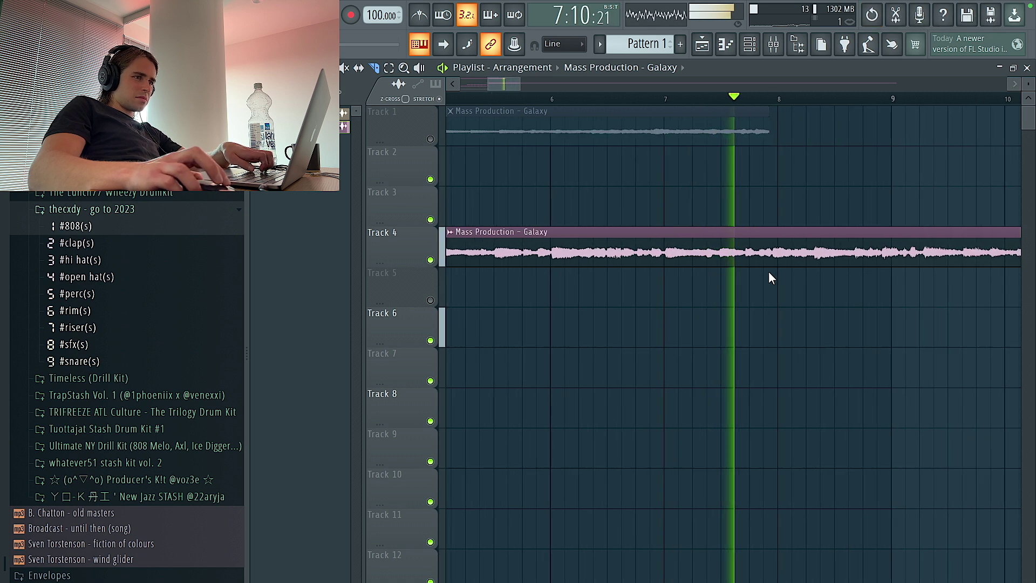
Play back the chopped Galaxy #2 slices on Tracks 3 and 4 from bar 5.
scroll(805, 274, up, 3)
scroll(806, 274, right, 4)
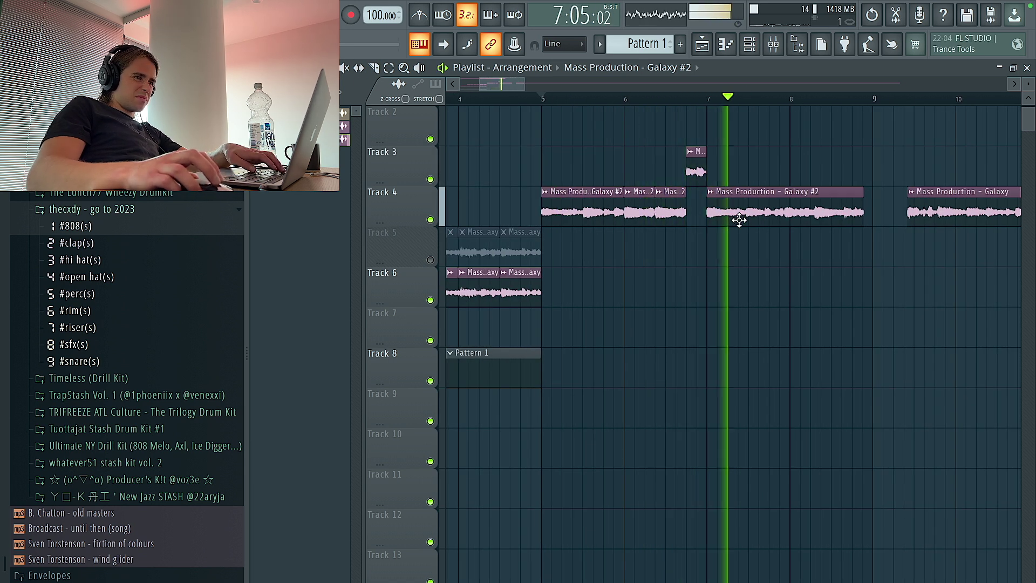
key(space)
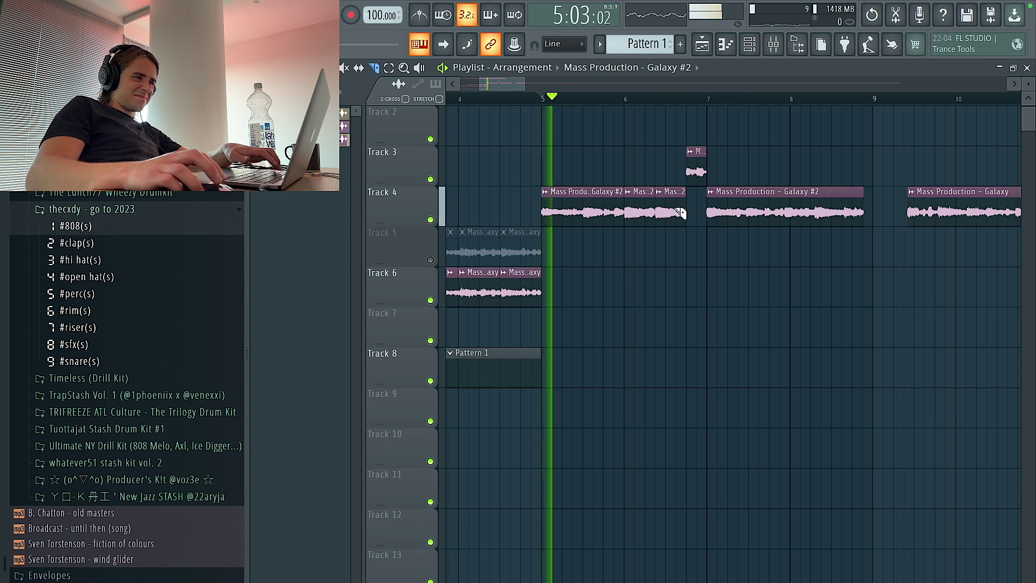
key(space)
key(space)
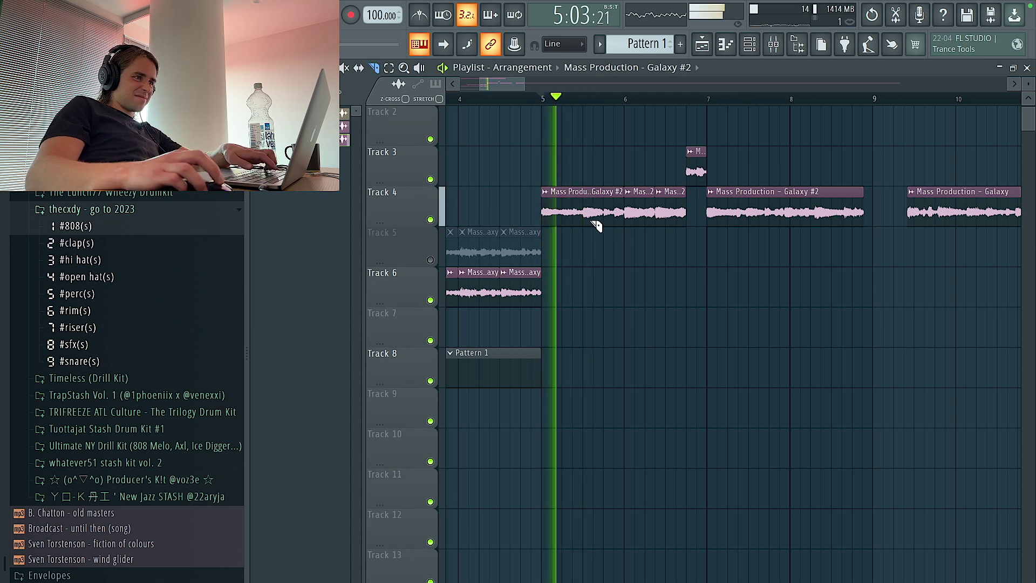
scroll(598, 224, up, 2)
key(space)
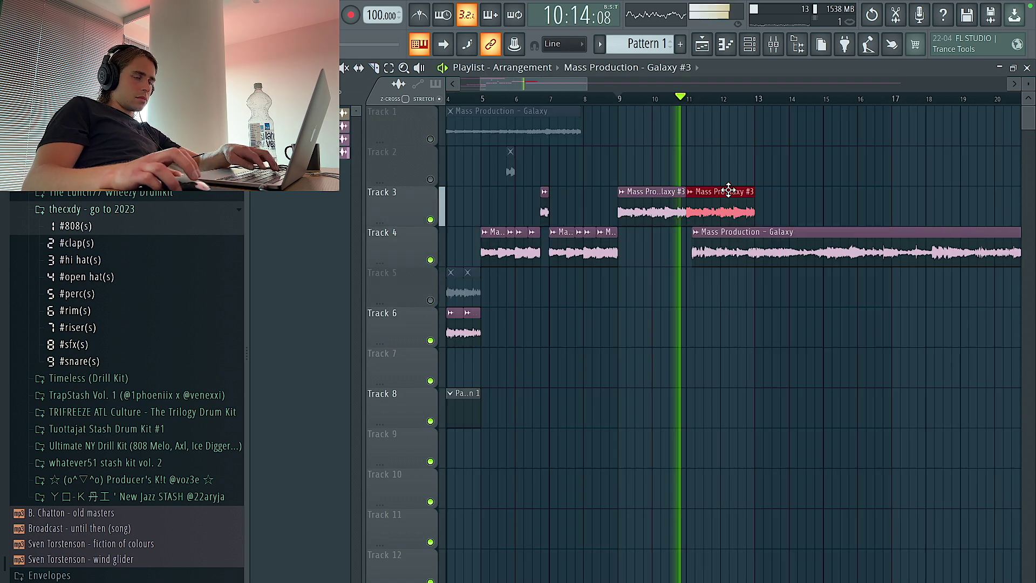
Delete the duplicate Galaxy #3 clip at bar 11 on Track 3 and align the long Galaxy clip on Track 4 to bar 11.
right_click(731, 201)
drag(724, 248, 716, 249)
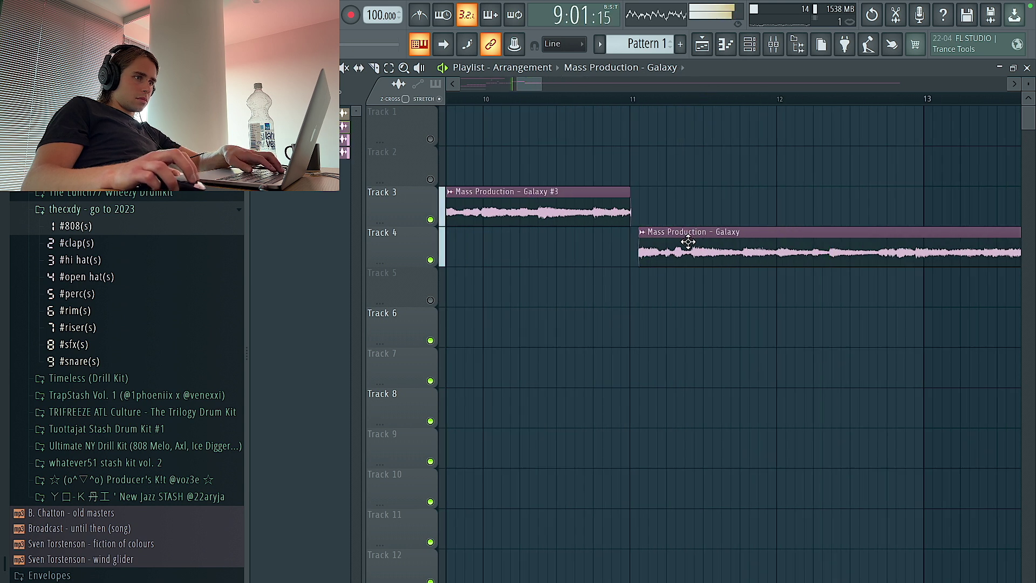
scroll(672, 245, up, 3)
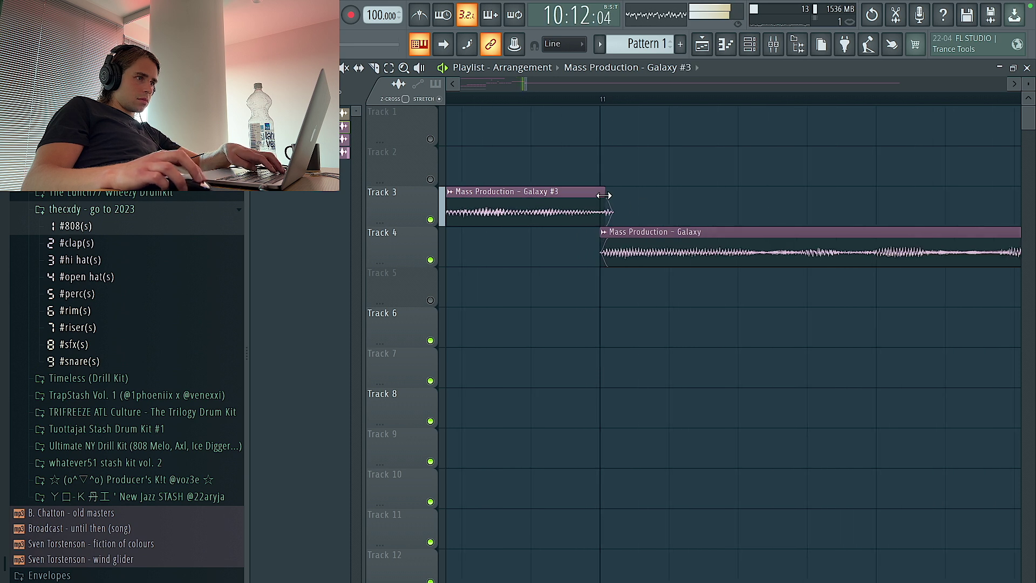
scroll(631, 199, down, 5)
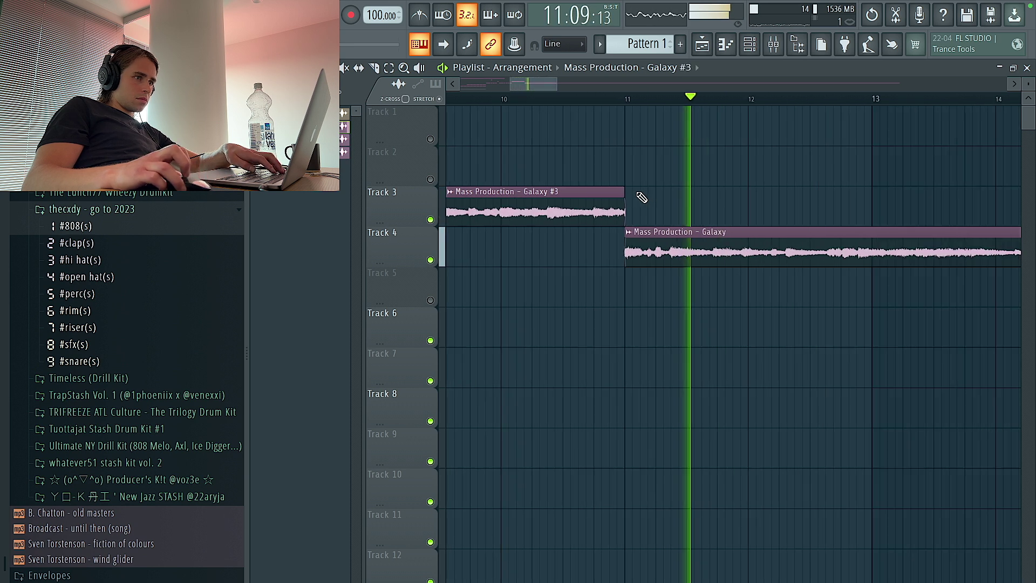
scroll(701, 253, up, 4)
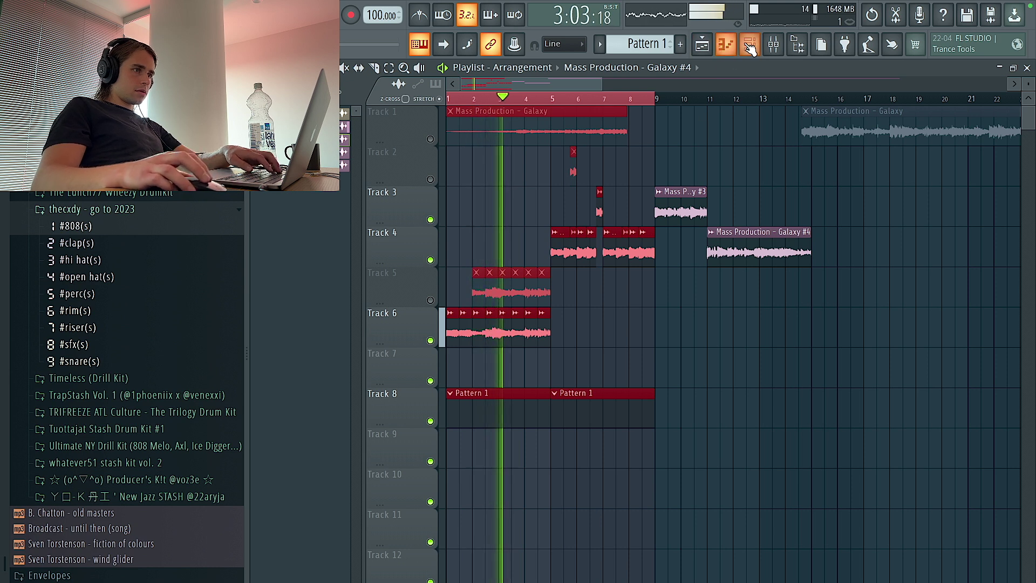
Show the unsorted channels and add the boyz hh sample from the #hi hat(s) folder as a new channel.
key(F6)
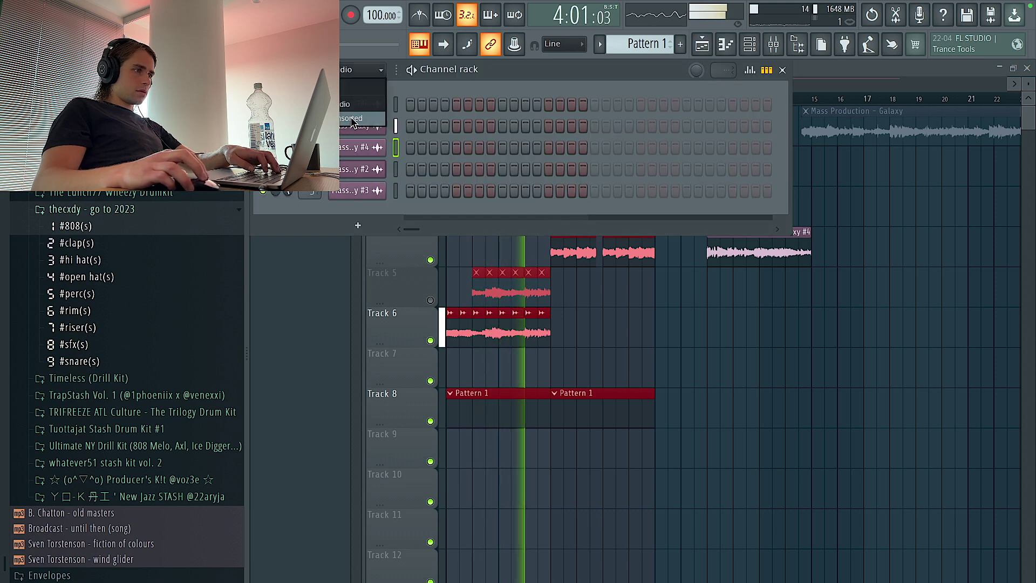
click(351, 121)
click(100, 262)
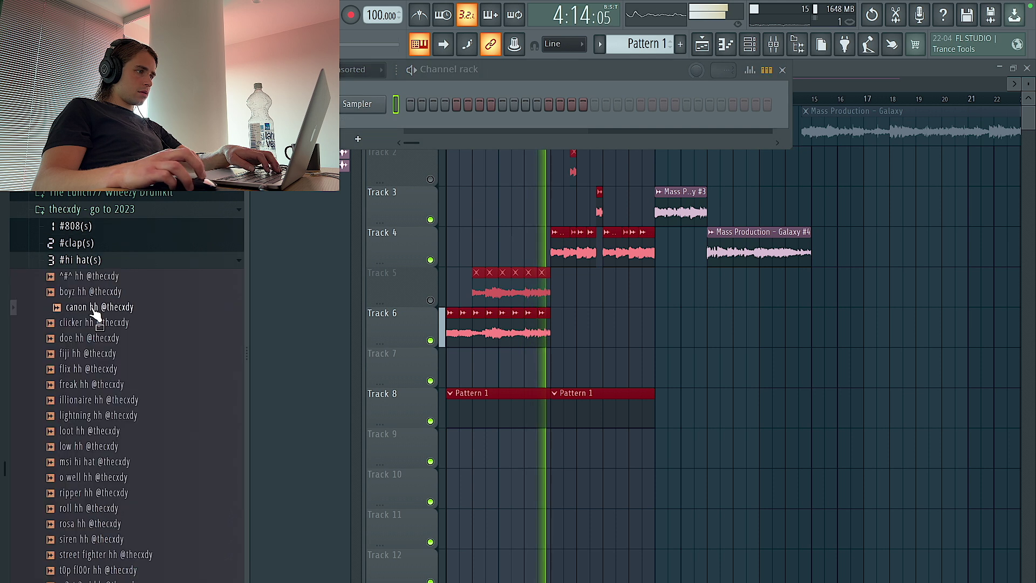
drag(342, 150, 357, 131)
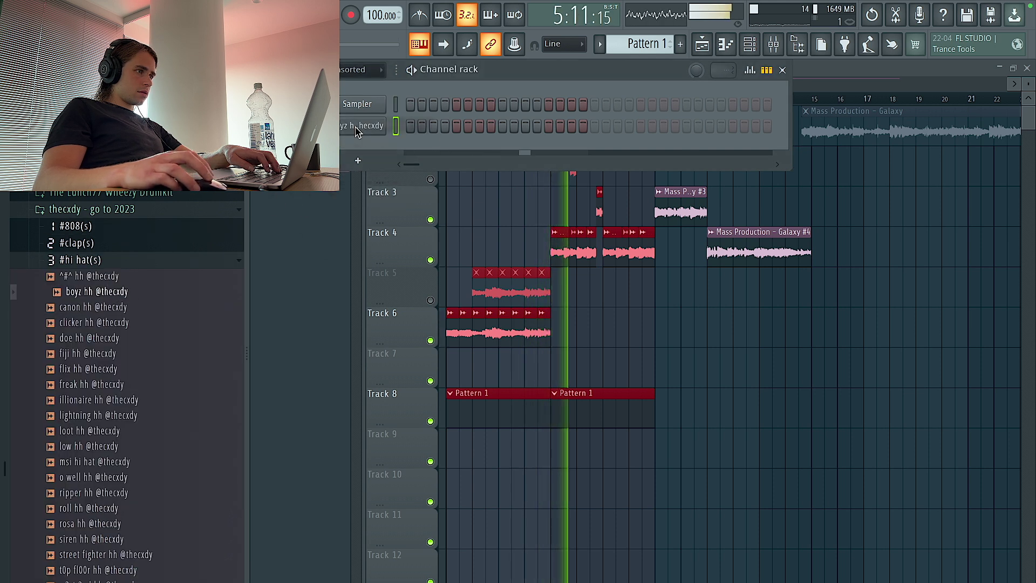
Set the playlist loop to bars 5 through 8 and fill the boyz hh channel with evenly spaced hi-hat hits.
click(647, 333)
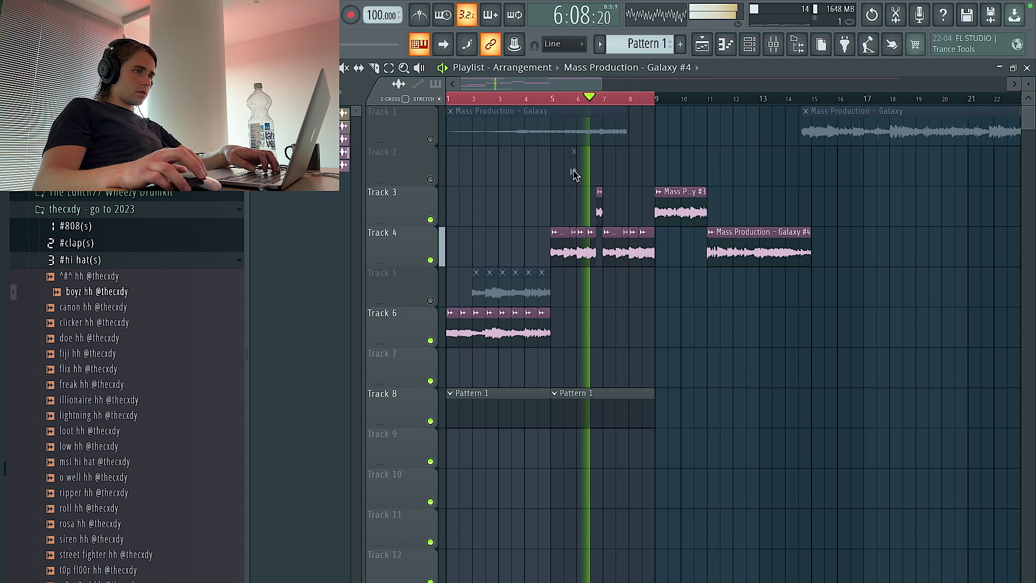
drag(659, 103, 551, 111)
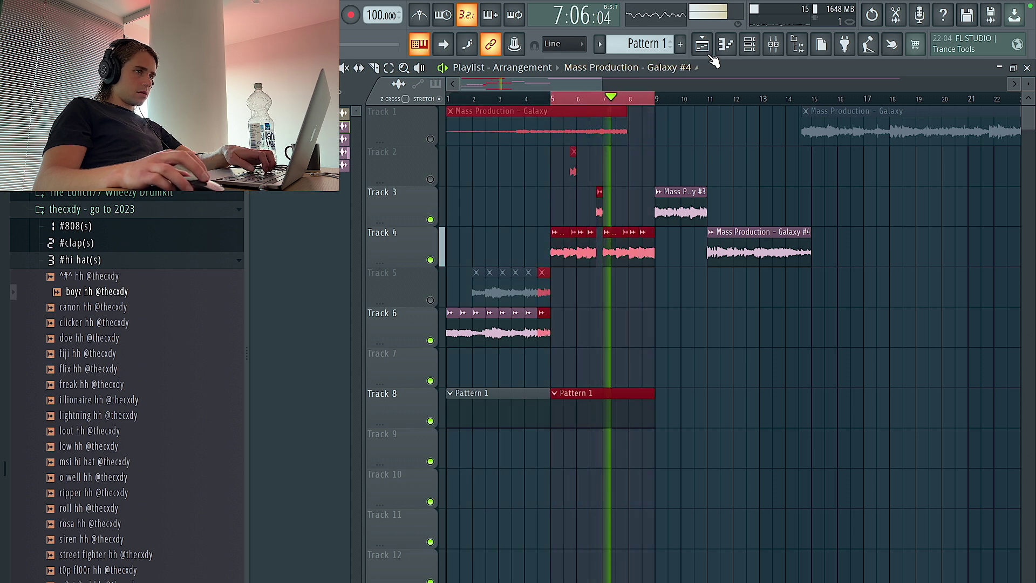
click(754, 47)
right_click(351, 123)
click(543, 165)
Extend the boyz hh notes in the piano roll to a four-bar pattern ending at bar 5.
right_click(381, 125)
click(410, 127)
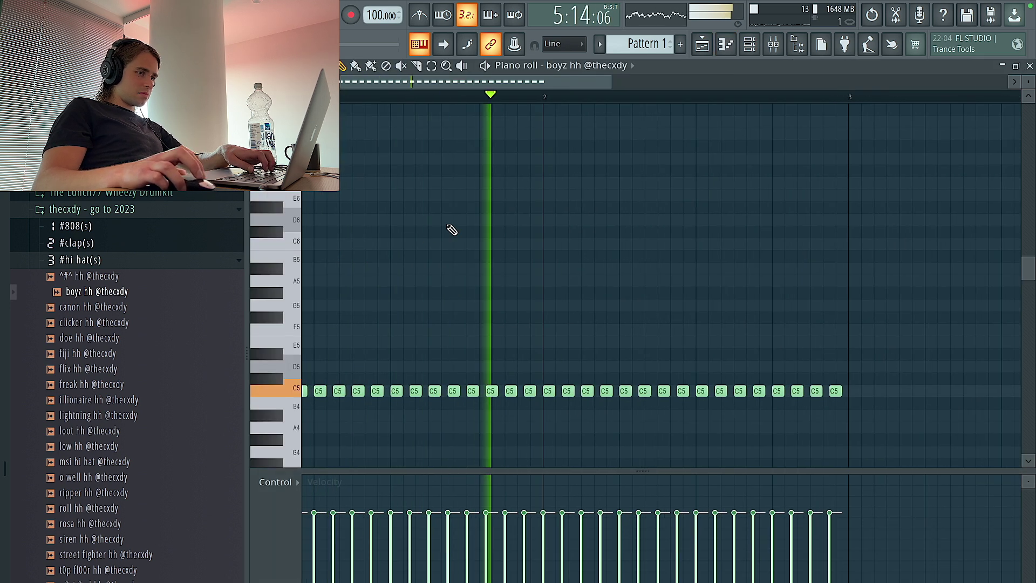
scroll(451, 229, down, 2)
key(ctrl+b)
scroll(504, 190, down, 2)
key(ctrl+b)
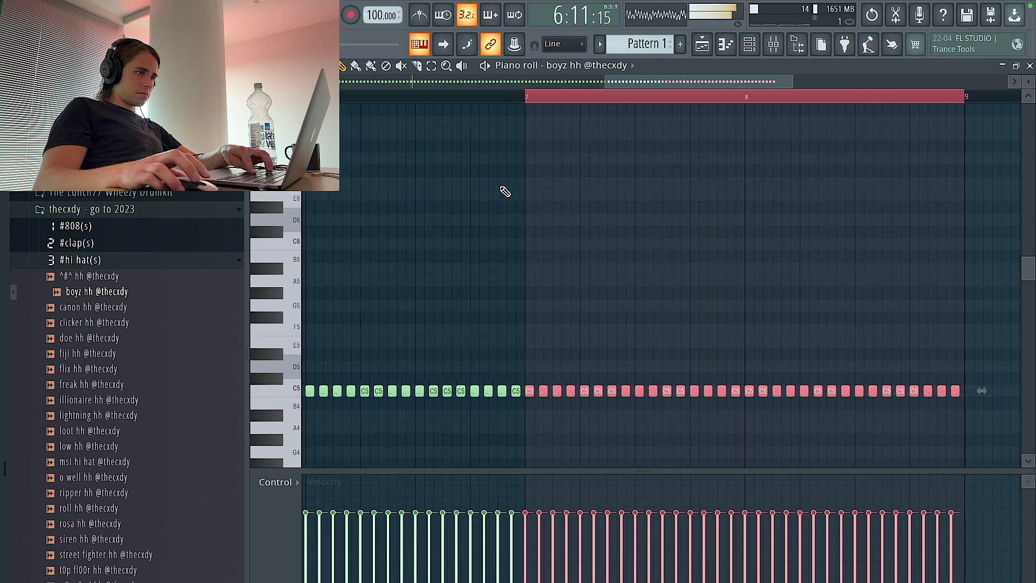
key(ctrl+d)
scroll(636, 268, down, 2)
drag(739, 399, 603, 366)
key(Delete)
scroll(417, 348, up, 4)
scroll(418, 345, down, 2)
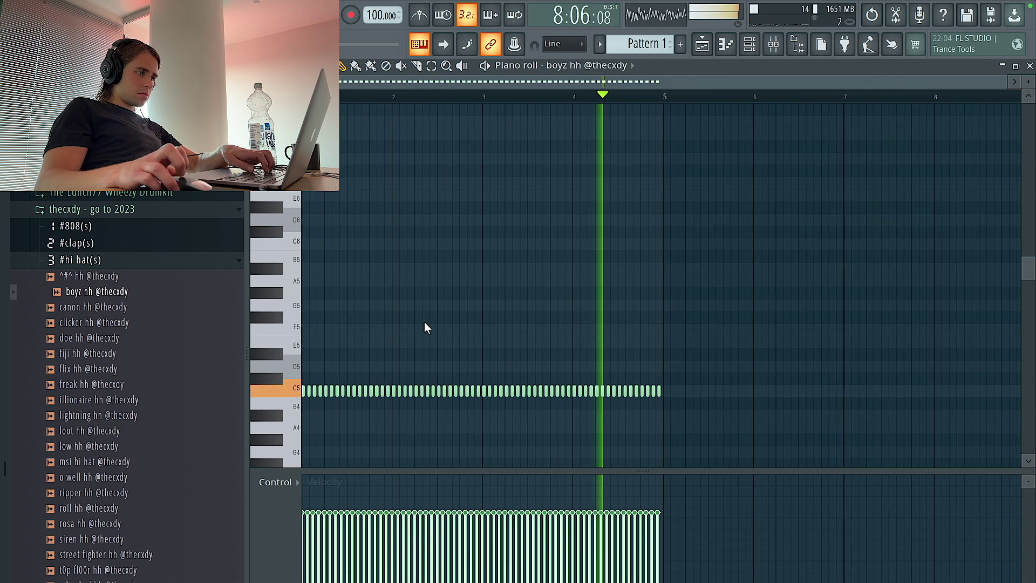
Add Fruity Love Philter to slot 4 of mixer Insert 3.
right_click(275, 192)
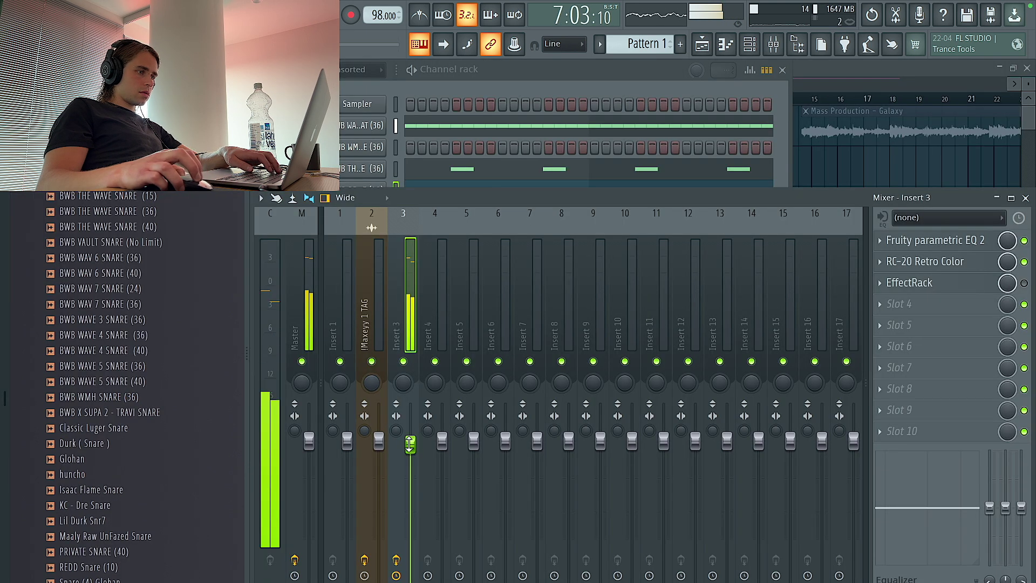
click(900, 304)
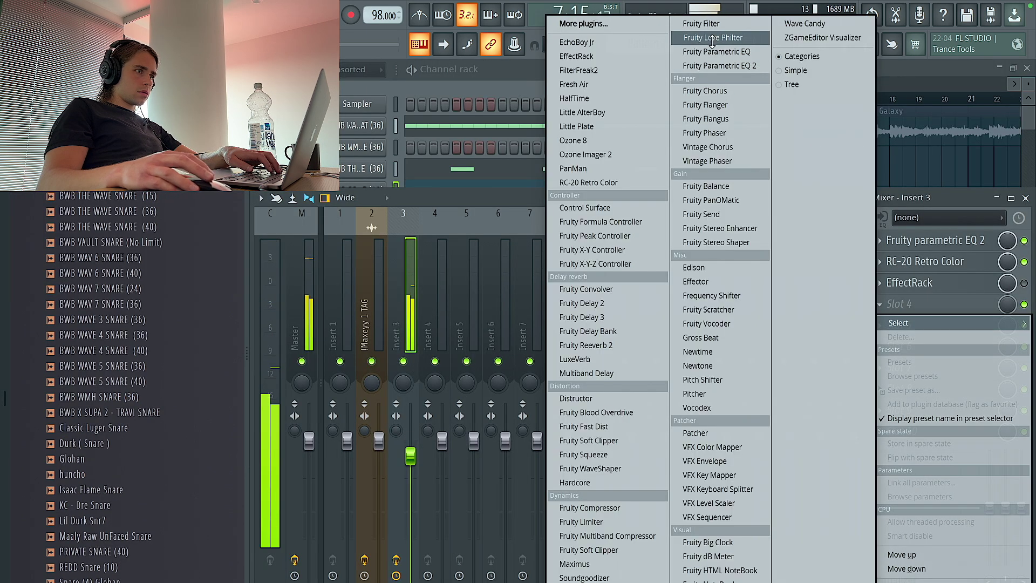
click(714, 38)
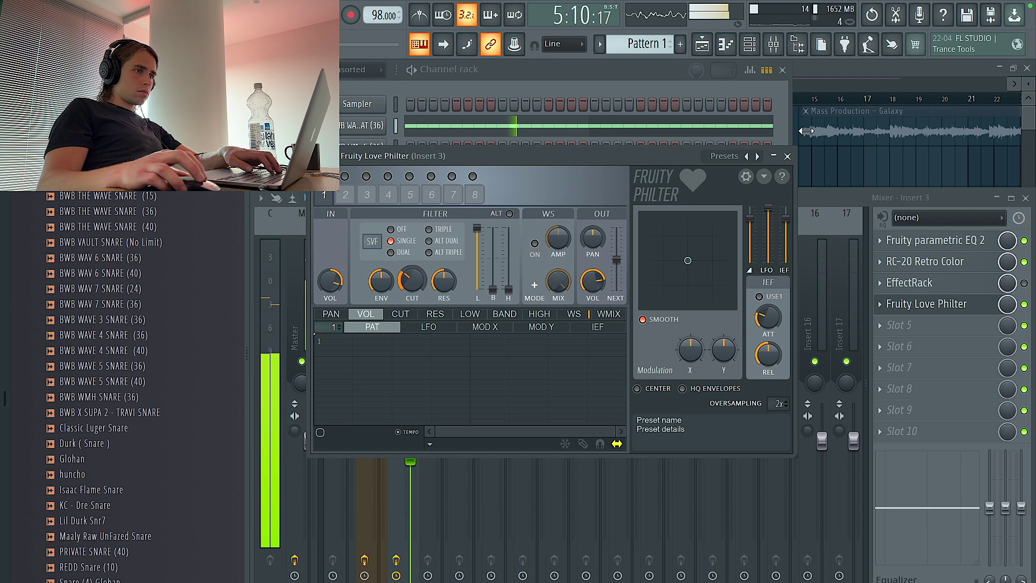
click(787, 156)
Replace the BWB THE WAVE snare channel's sample with Snare [ Dre ] and collapse the Snares folder.
scroll(155, 312, down, 7)
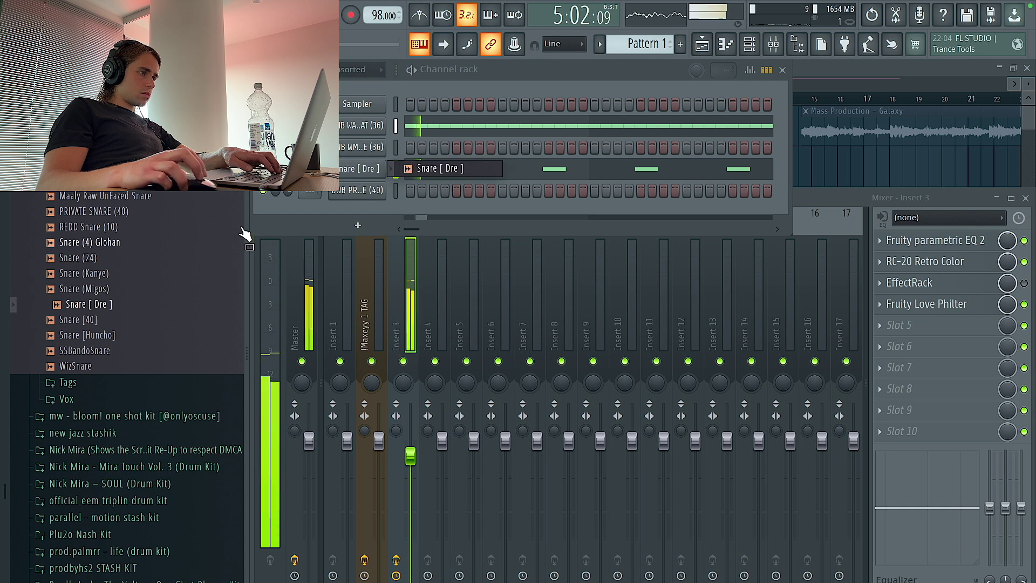
scroll(135, 269, up, 12)
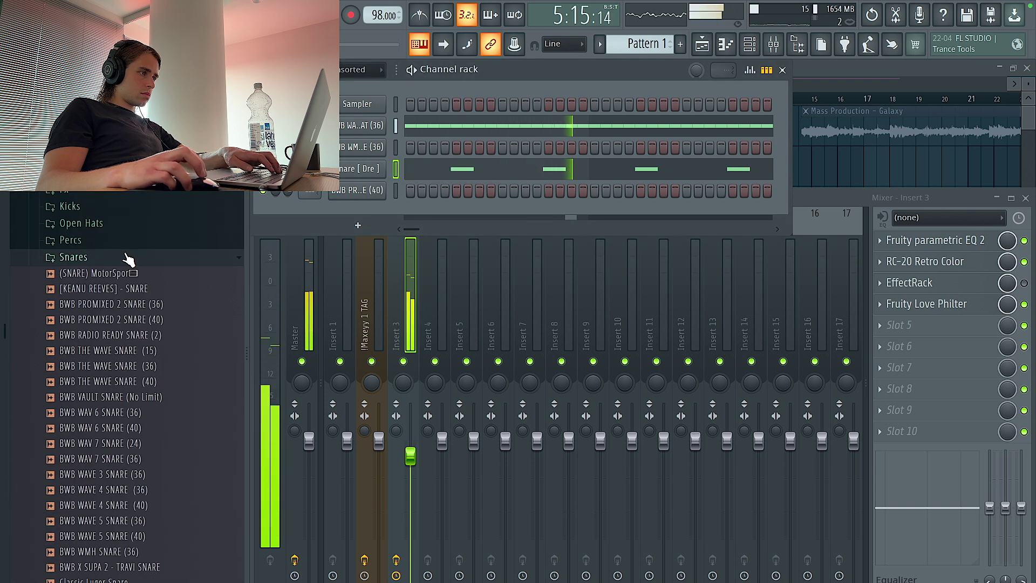
click(123, 267)
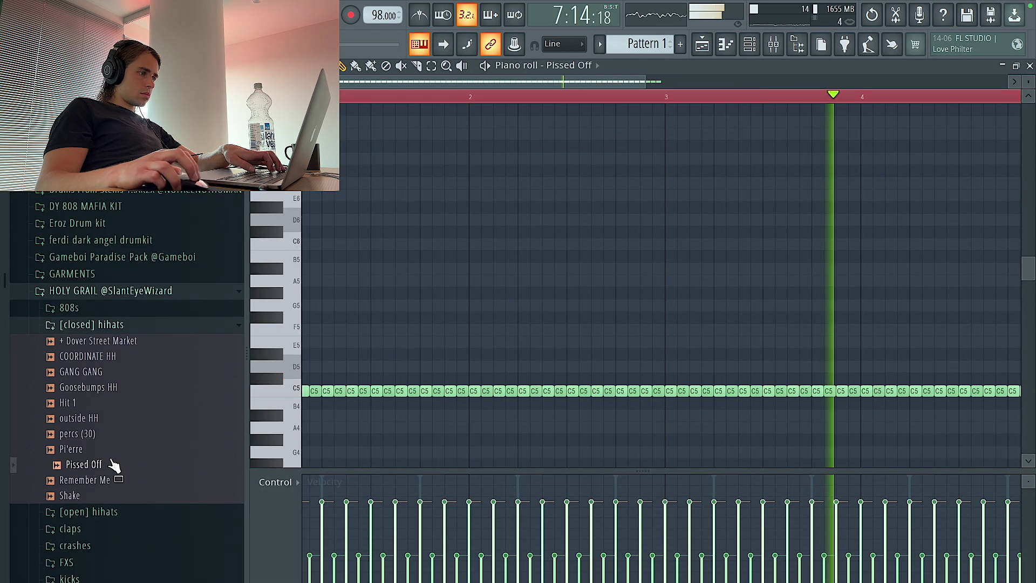
Replace the hi-hat sample with Remember Me from the [closed] hihats folder and adjust the channel rack swing.
click(111, 465)
drag(103, 479, 263, 364)
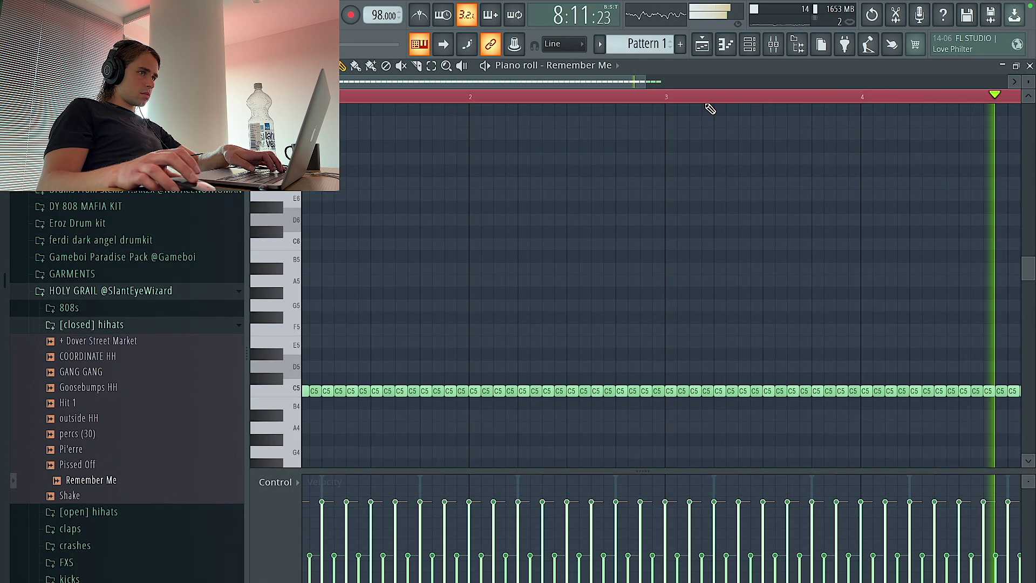
key(F6)
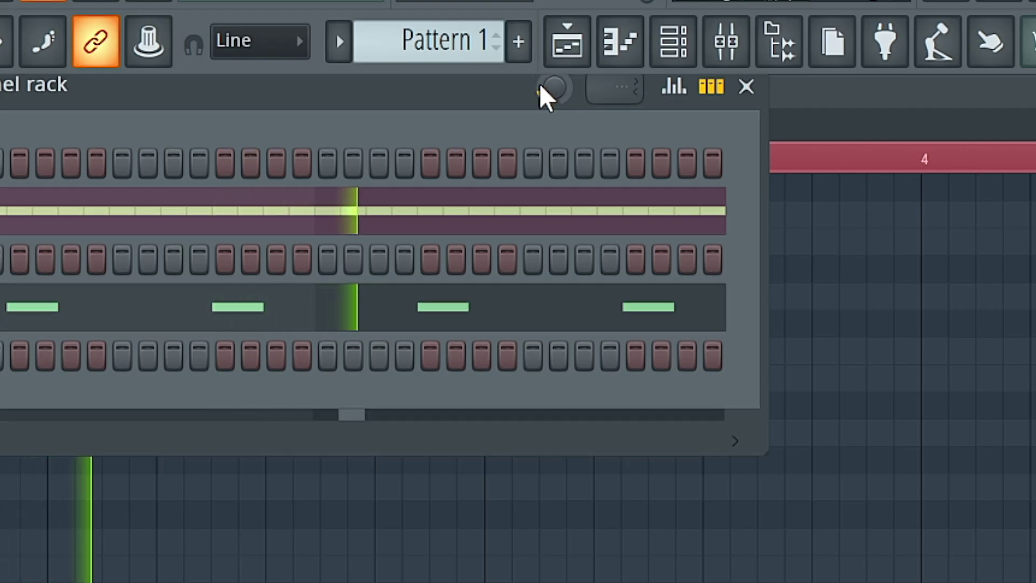
drag(545, 97, 545, 110)
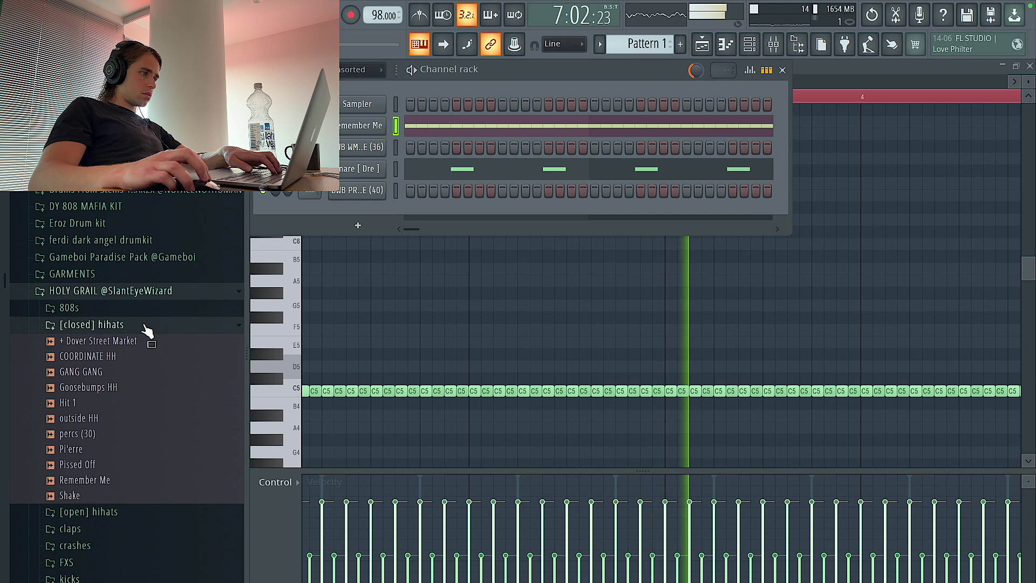
Add the + perfect distort sample from the HOLY GRAIL kicks folder as a new channel.
click(142, 326)
click(115, 411)
drag(129, 444, 330, 225)
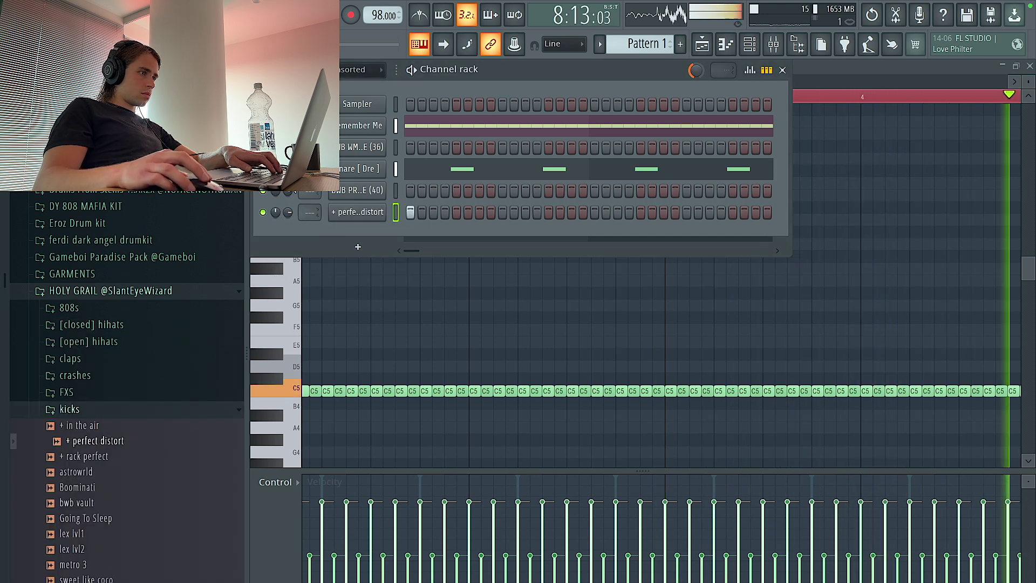
Program the + perfect distort kick on steps 1, 2 and 7 of the first bar.
click(433, 212)
click(422, 212)
click(432, 212)
key(space)
click(507, 212)
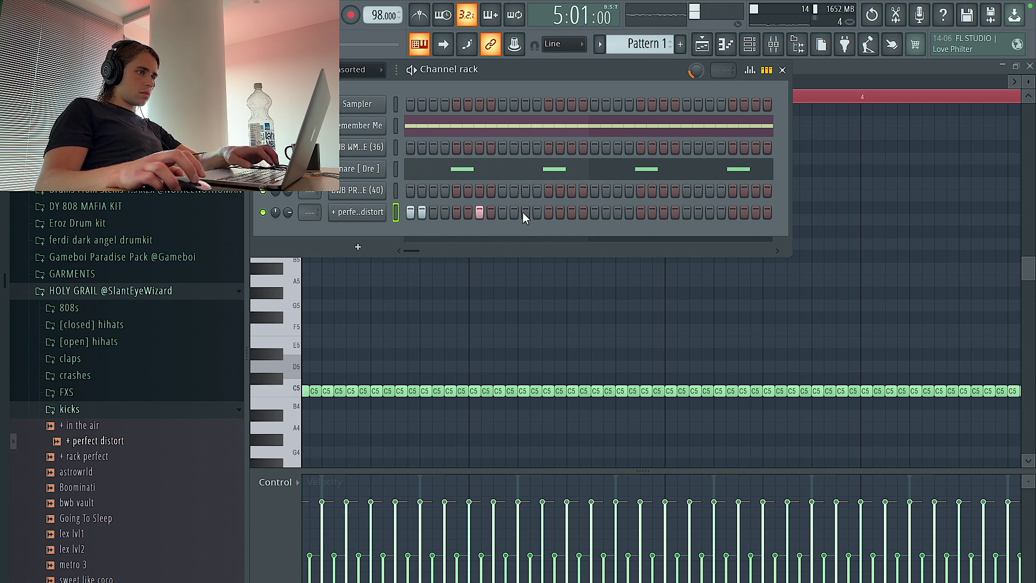
Add kick notes in the piano roll at step 11 of bar 1 and steps 1, 7 and 11 of bar 2, all at maximum velocity.
right_click(361, 212)
click(442, 214)
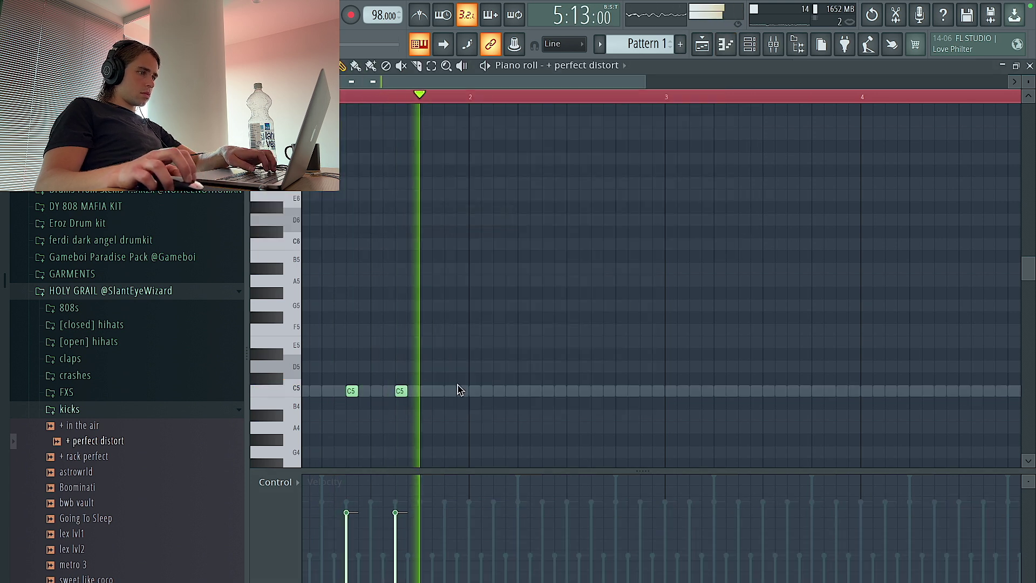
click(546, 393)
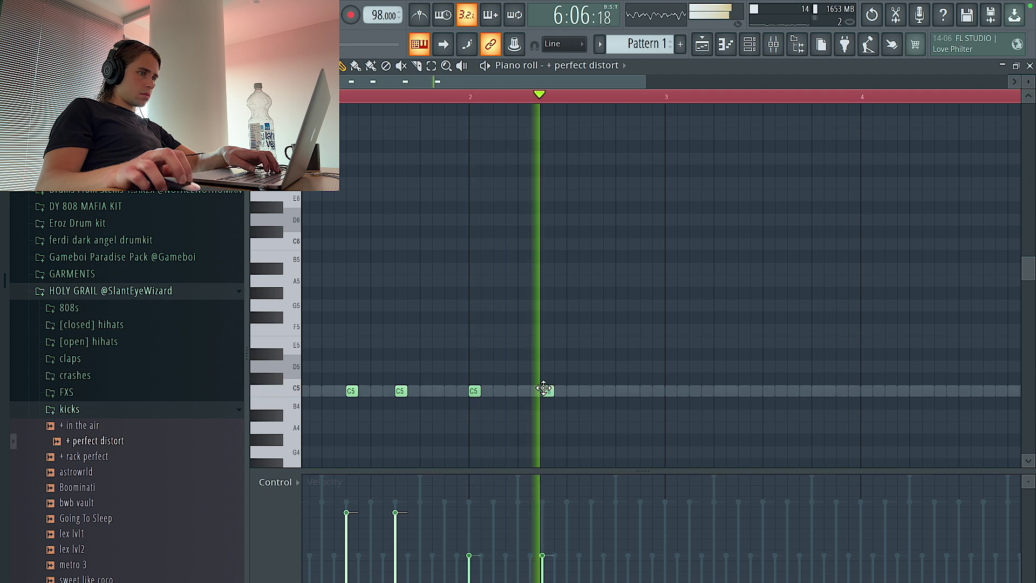
click(610, 393)
key(ctrl+a)
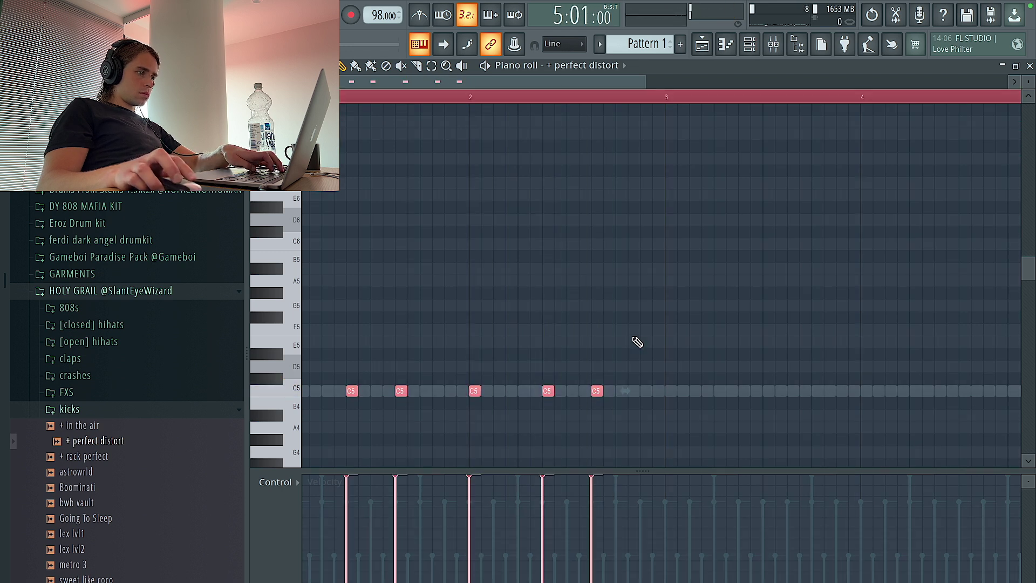
click(633, 341)
Duplicate the two-bar kick pattern from bars 1 and 2 into bars 3 and 4.
scroll(631, 338, down, 3)
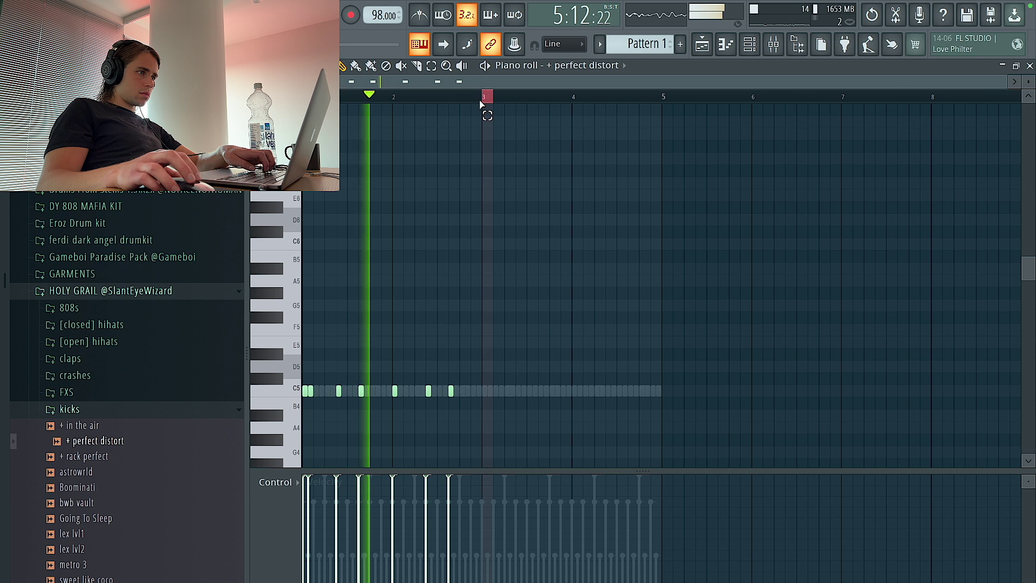
drag(484, 97, 304, 98)
key(ctrl+b)
scroll(474, 377, up, 3)
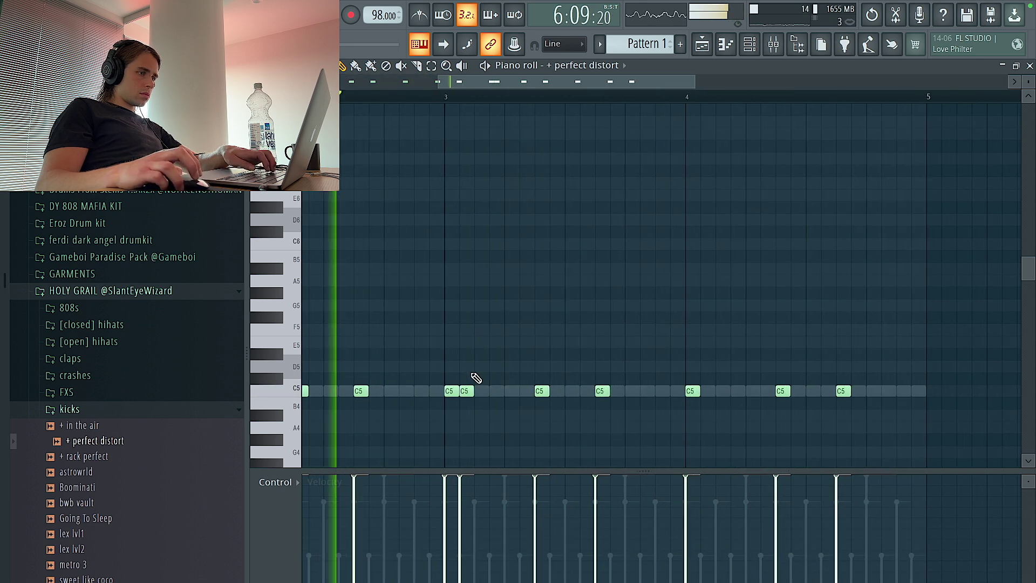
scroll(507, 348, down, 3)
Try removing the kick note at step 7 of bar 4.
click(773, 45)
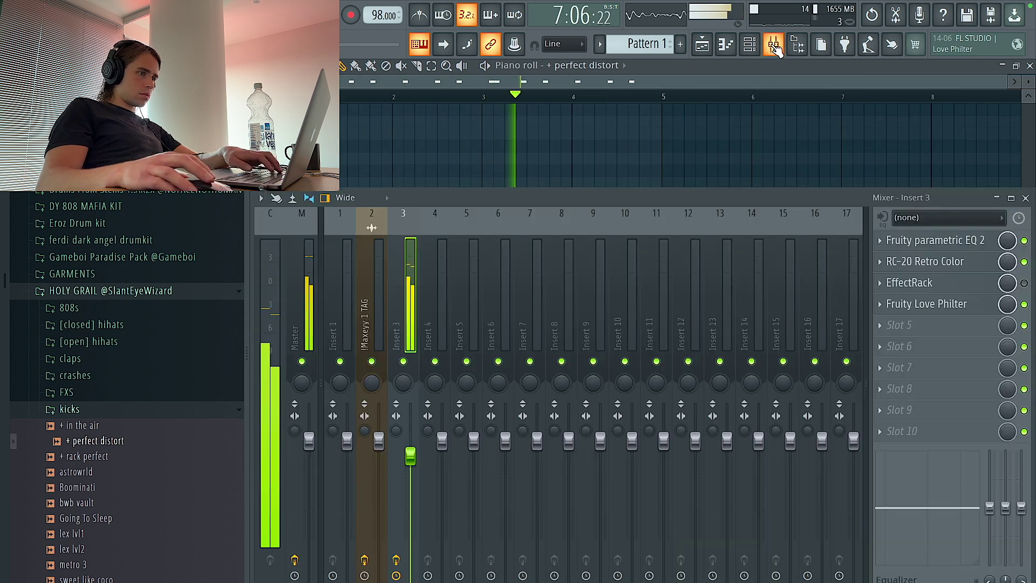
key(F9)
scroll(604, 367, up, 2)
right_click(618, 390)
key(ctrl+z)
Check the effects chain on mixer Insert 3 and return to the kick piano roll.
key(F9)
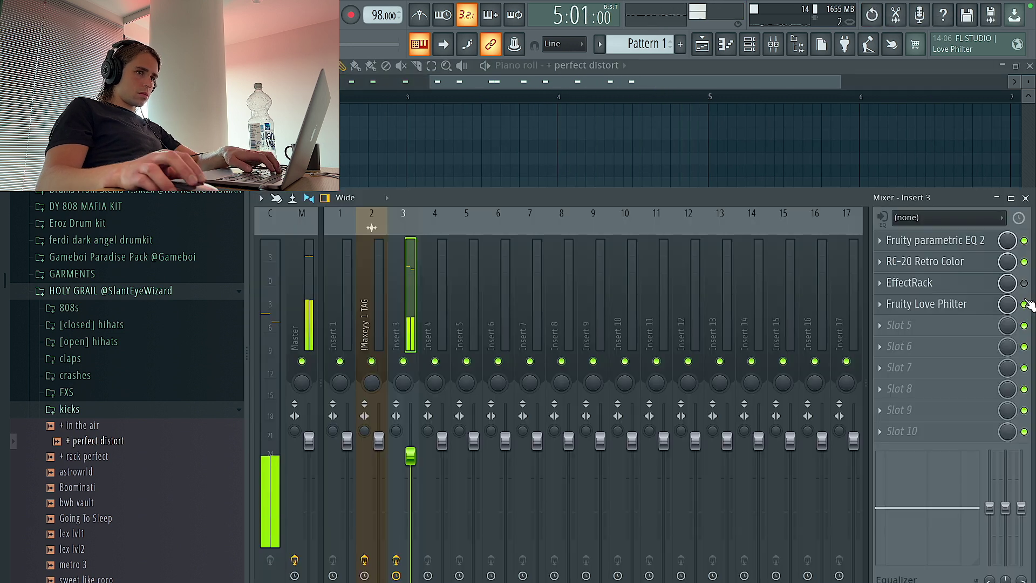
key(F9)
scroll(535, 239, down, 2)
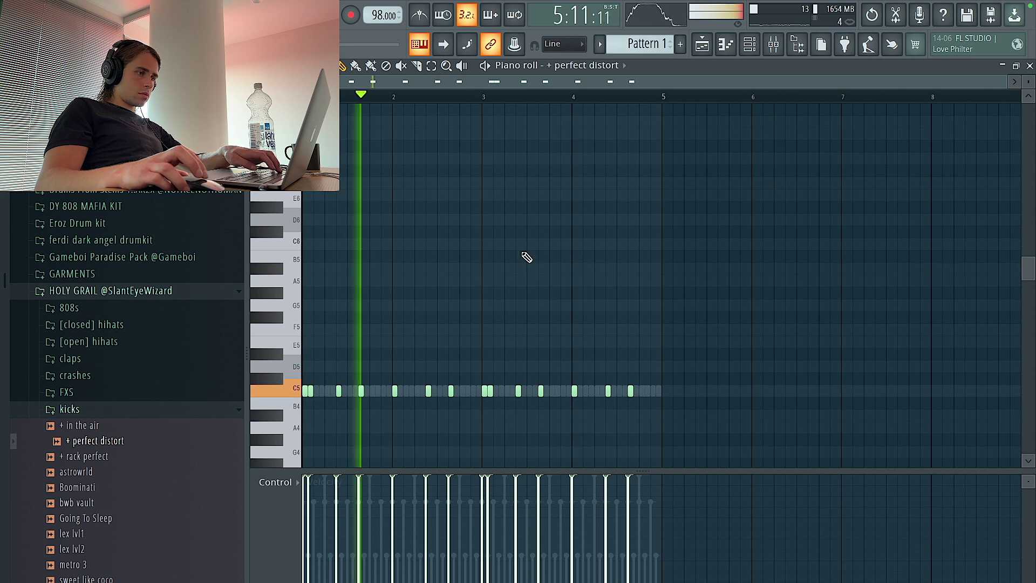
Check the mixer and lengthen all the C5 kick notes of + perfect distort in the piano roll.
key(F9)
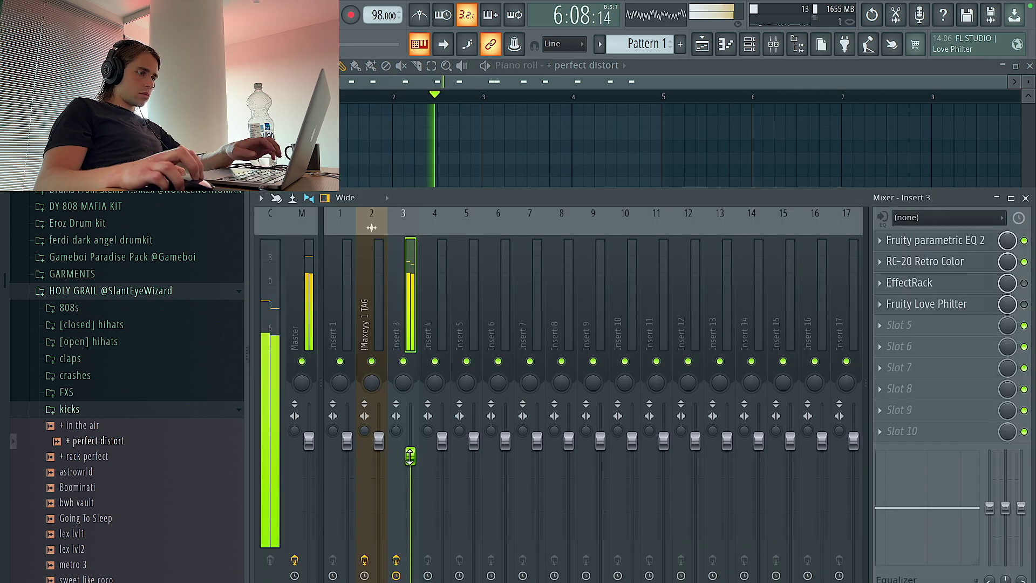
key(F9)
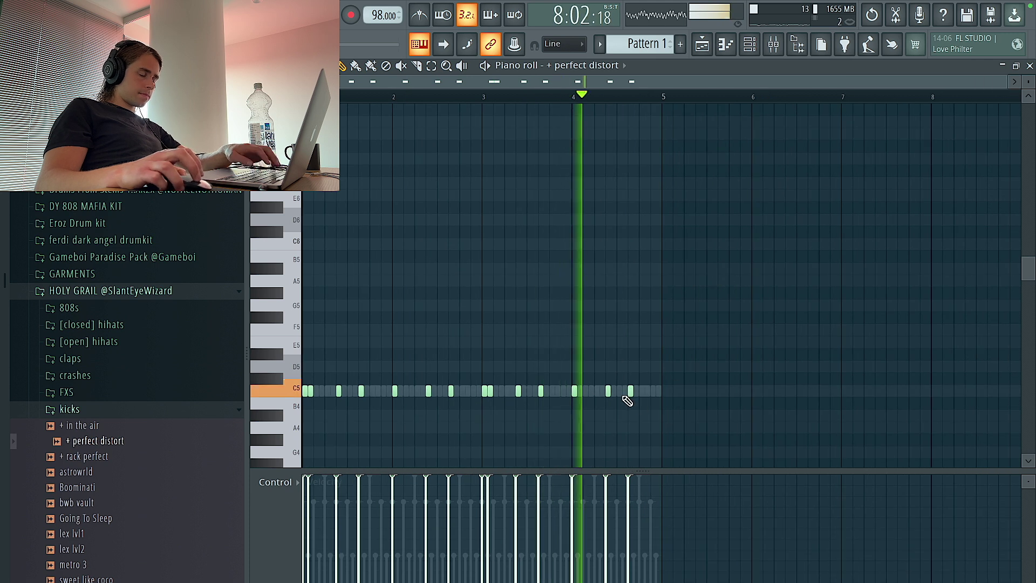
drag(633, 391, 674, 391)
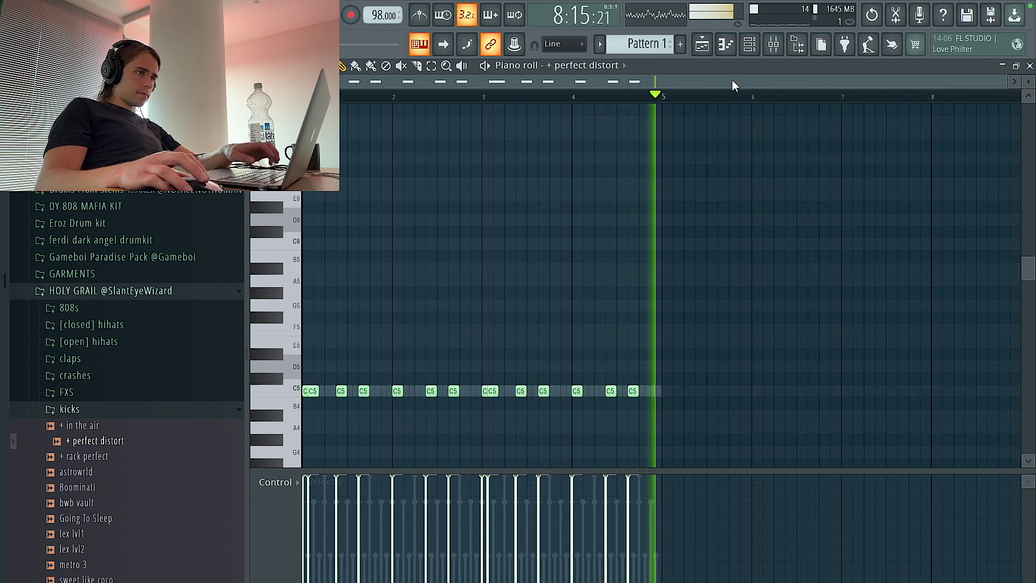
Add an extra C5 note on the last step of bar 4 in the Snare [ Dre ] piano roll.
click(750, 44)
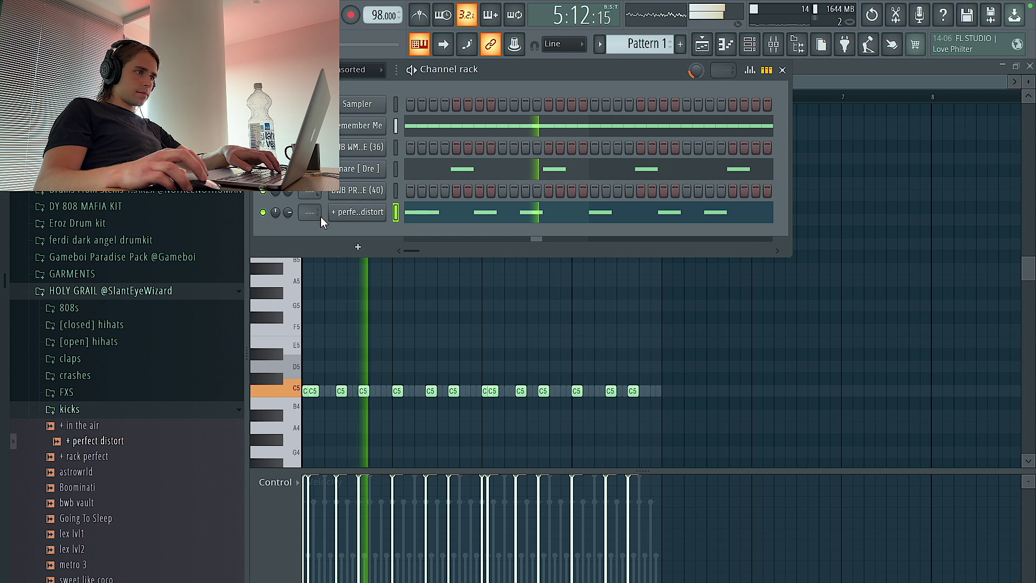
click(348, 170)
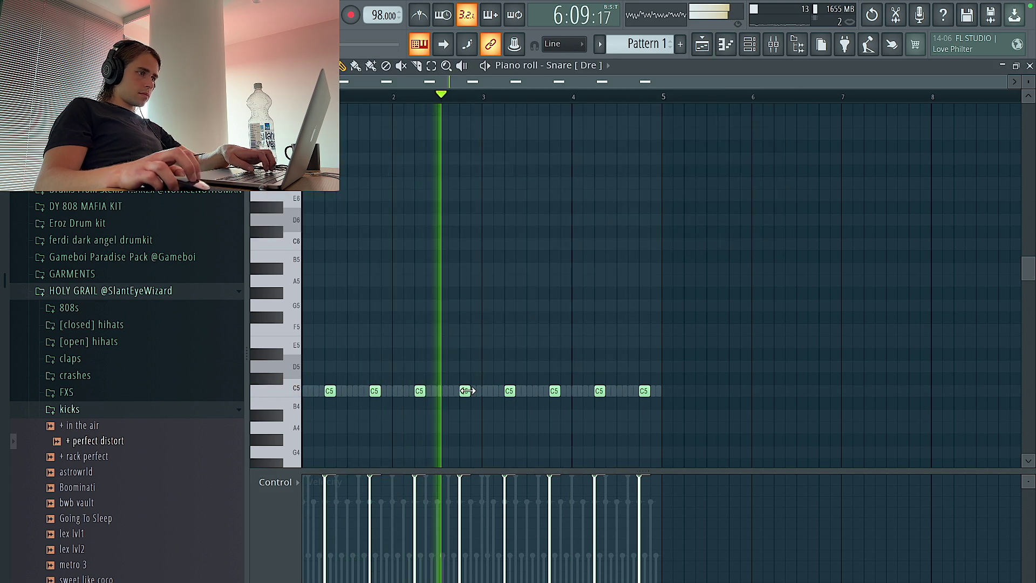
scroll(661, 398, up, 3)
click(656, 390)
key(ctrl+a)
key(ctrl+d)
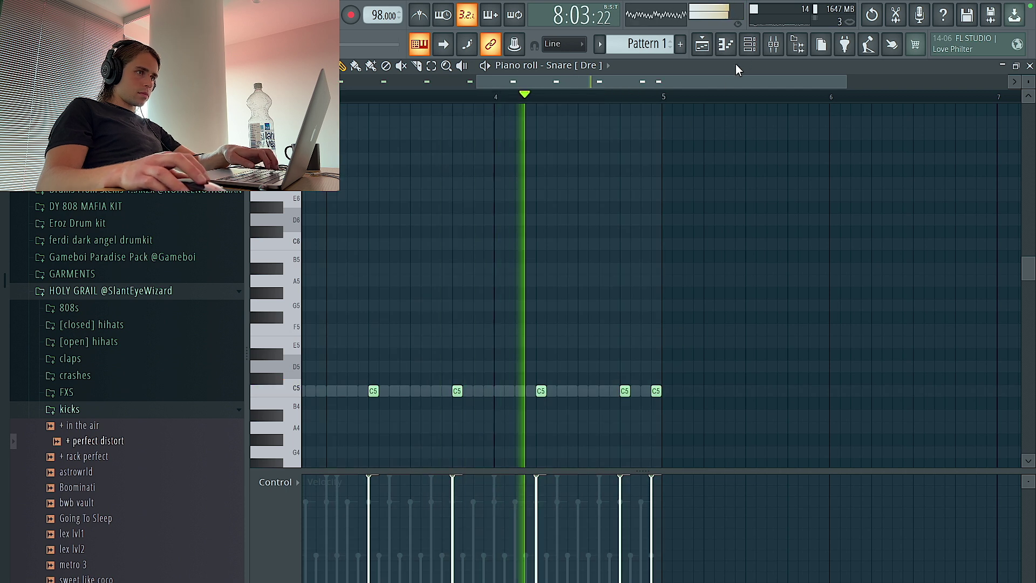
Place + classic metro open-hat notes on C5 at steps 7 and 11 of bar 1 and repeat them in bar 3.
key(F6)
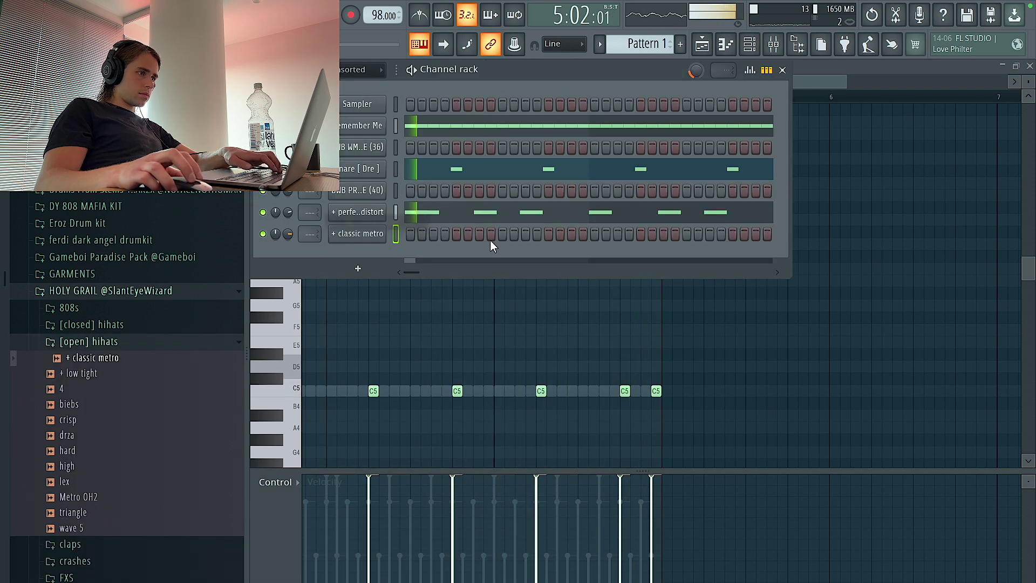
right_click(358, 233)
click(426, 233)
key(ctrl+v)
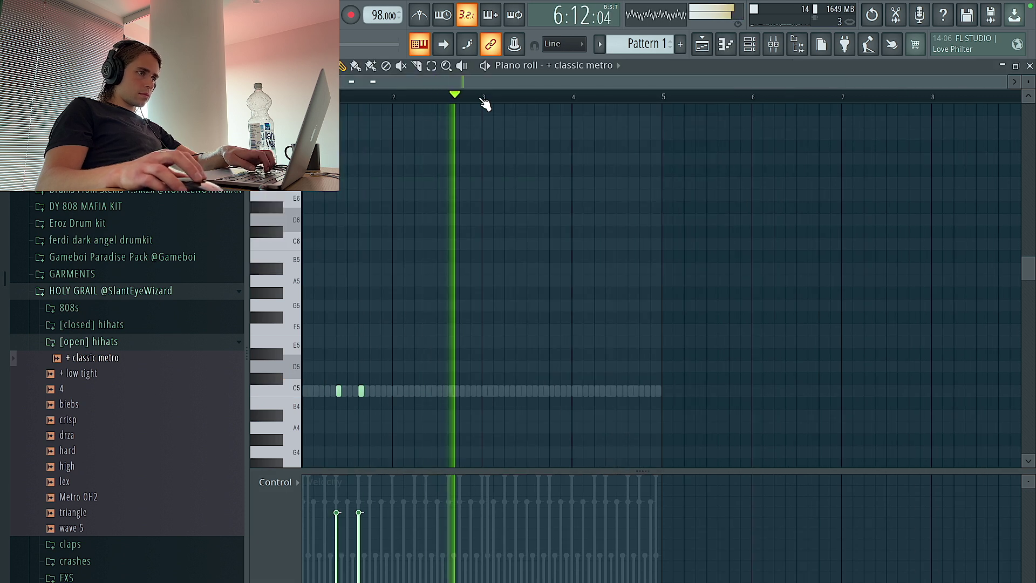
key(ctrl+b)
Load the MurdaBass sample from the HOLY GRAIL 808s folder as a new channel and open its piano roll.
click(749, 44)
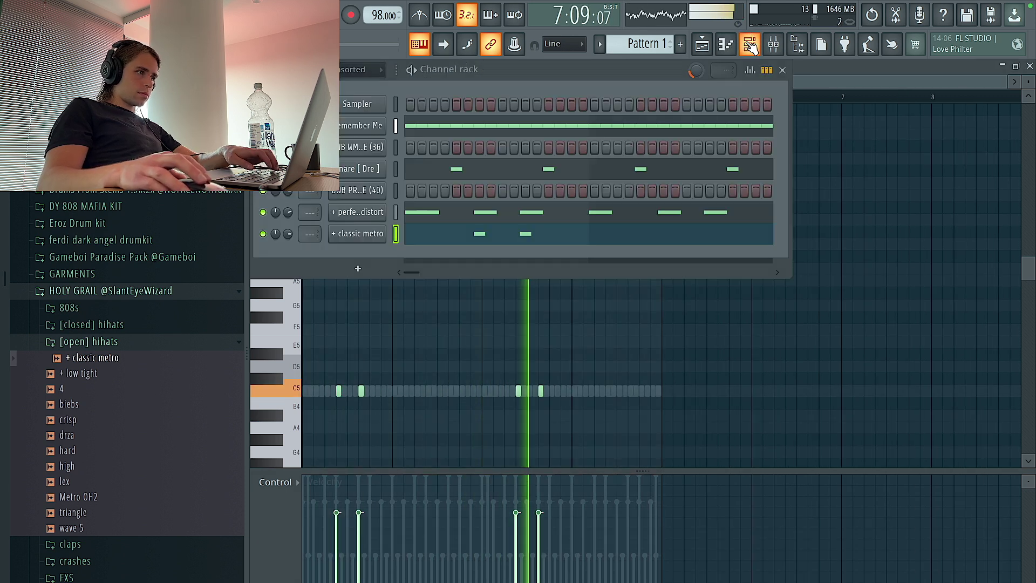
drag(72, 420, 109, 448)
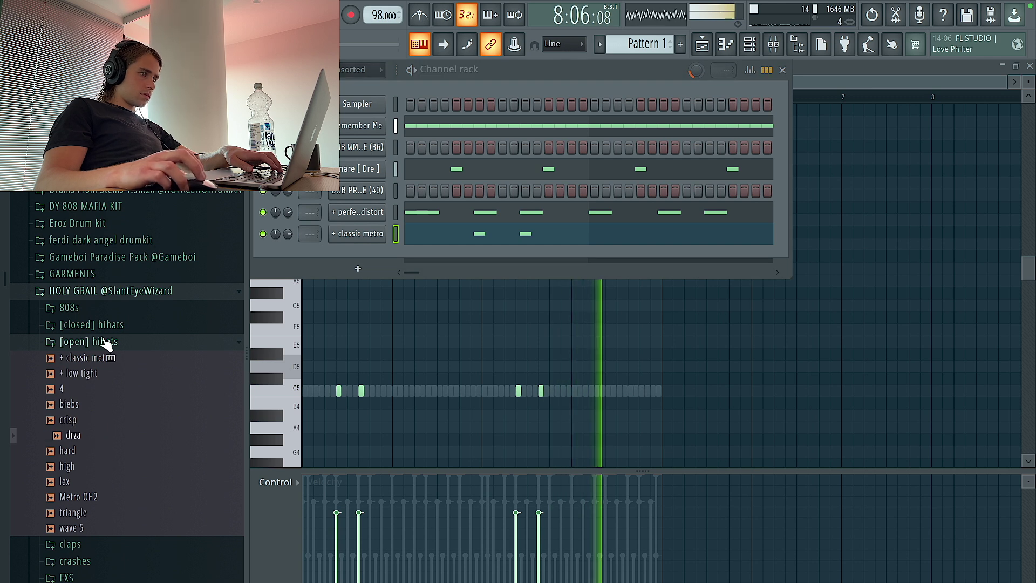
click(104, 341)
click(124, 443)
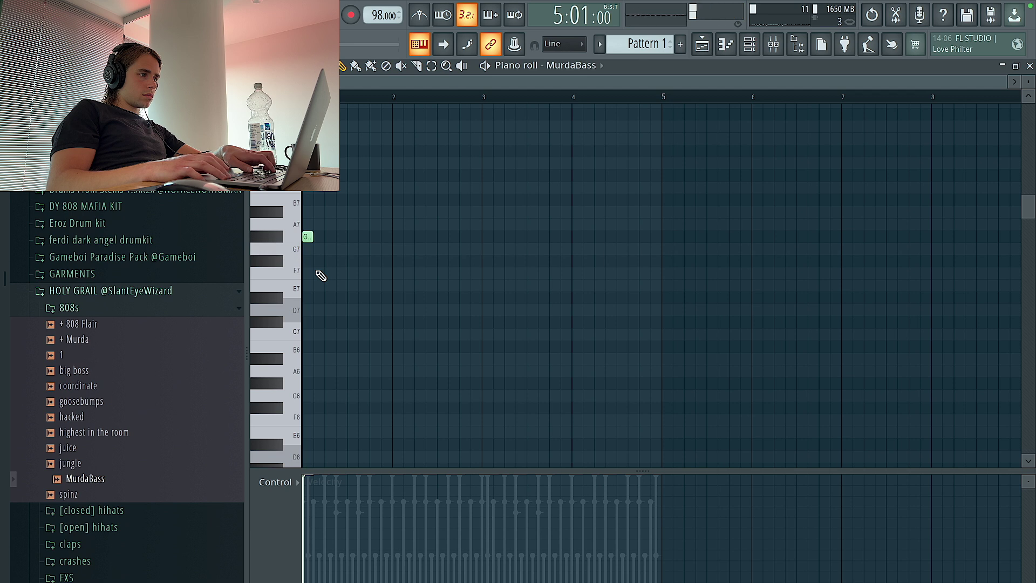
Write a MurdaBass line with two G#5 notes in bar 1 and a C#5 in bar 2, and duplicate it into bars 3 and 4.
click(372, 238)
key(space)
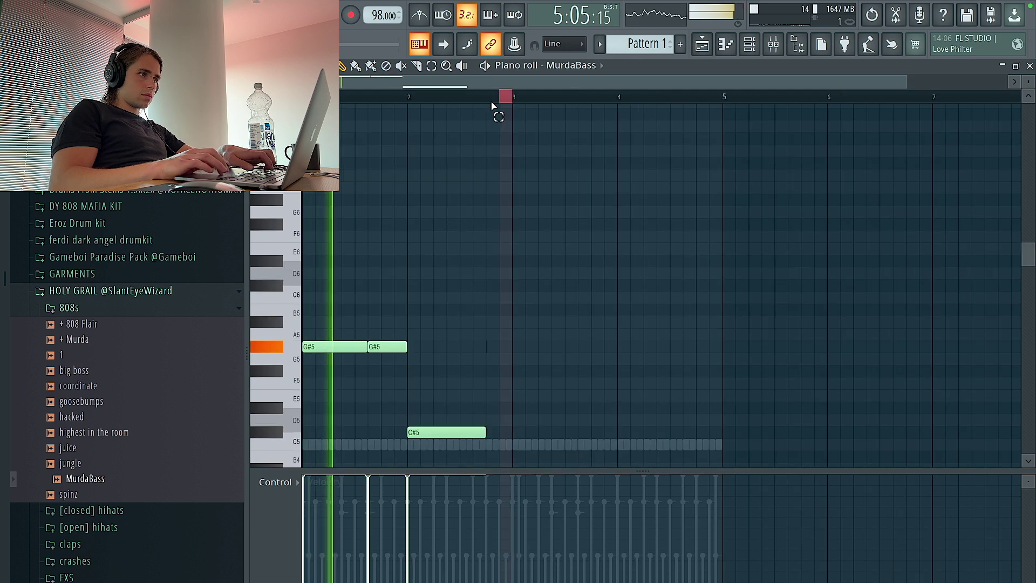
key(ctrl+b)
key(ctrl+a)
key(ctrl+l)
key(ctrl+d)
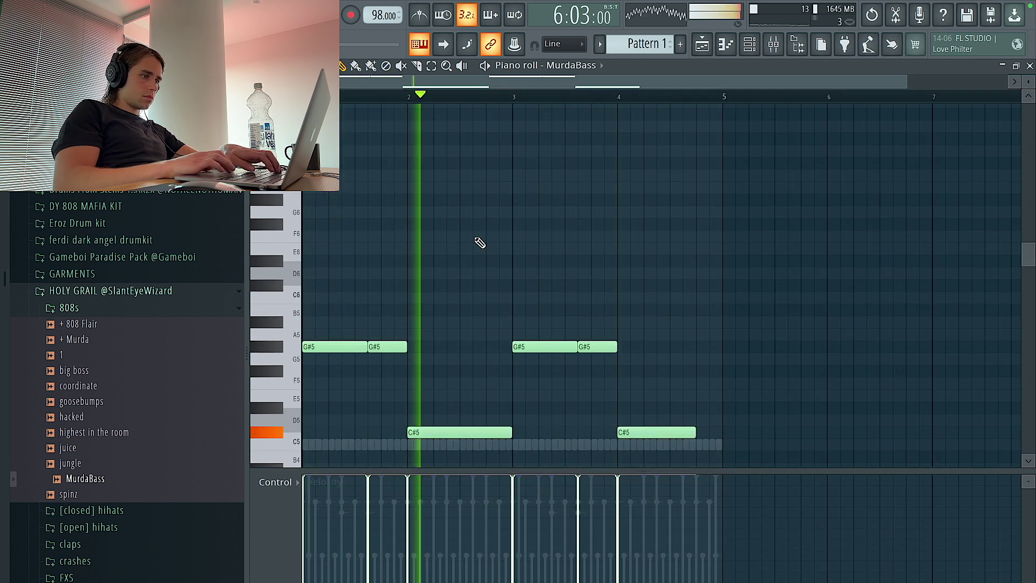
Check the MurdaBass channel options and replace the split G#5 bass notes with single full-bar G#5 notes in bars 1 and 3.
click(756, 39)
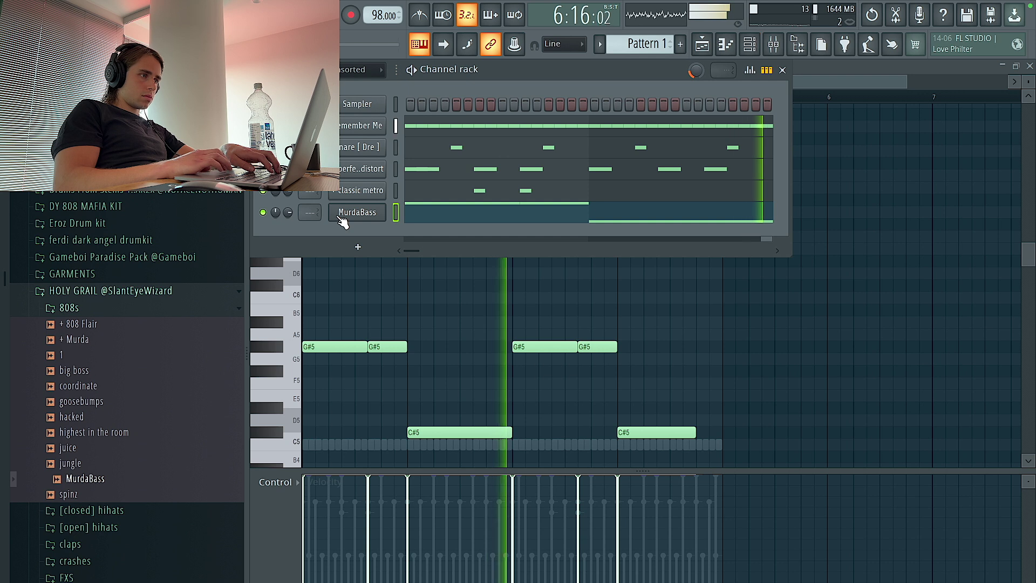
right_click(357, 212)
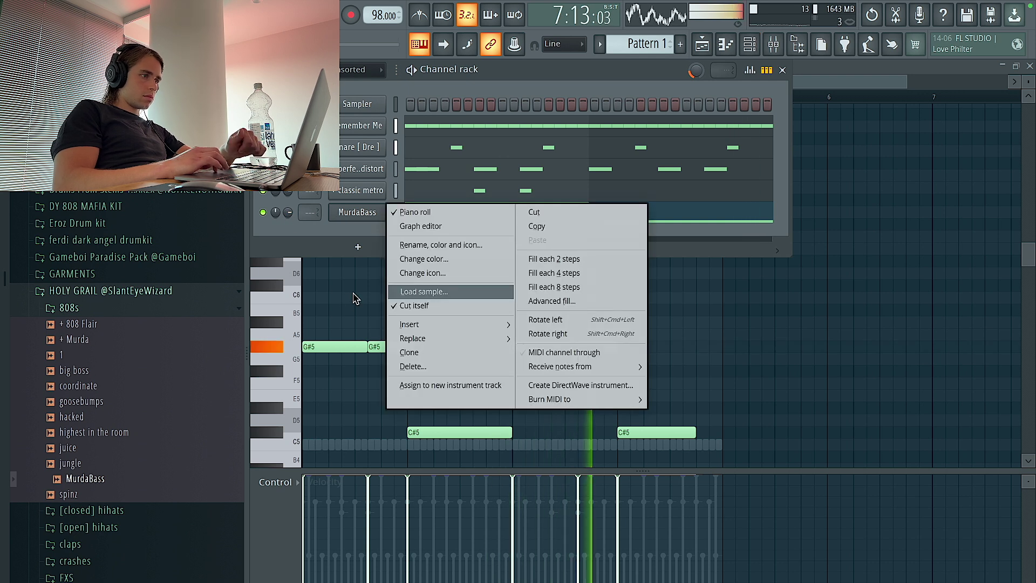
key(Escape)
right_click(368, 347)
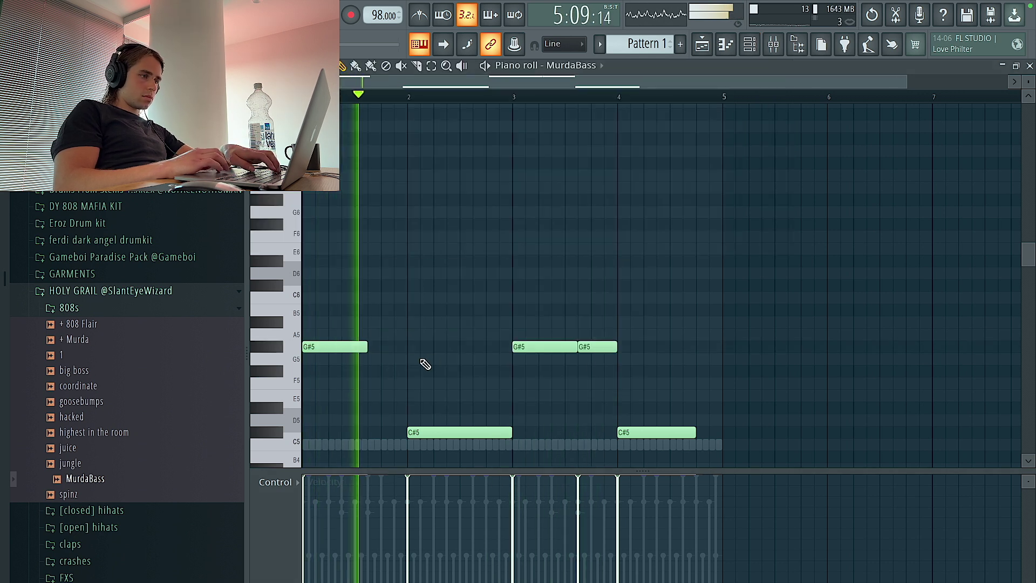
key(ctrl+a)
key(ctrl+g)
key(ctrl+d)
In the playlist, copy the bar 5–8 chops and Pattern 1 to bar 11 and move the Mass Production - Galaxy #4 clip to Track 2.
click(749, 51)
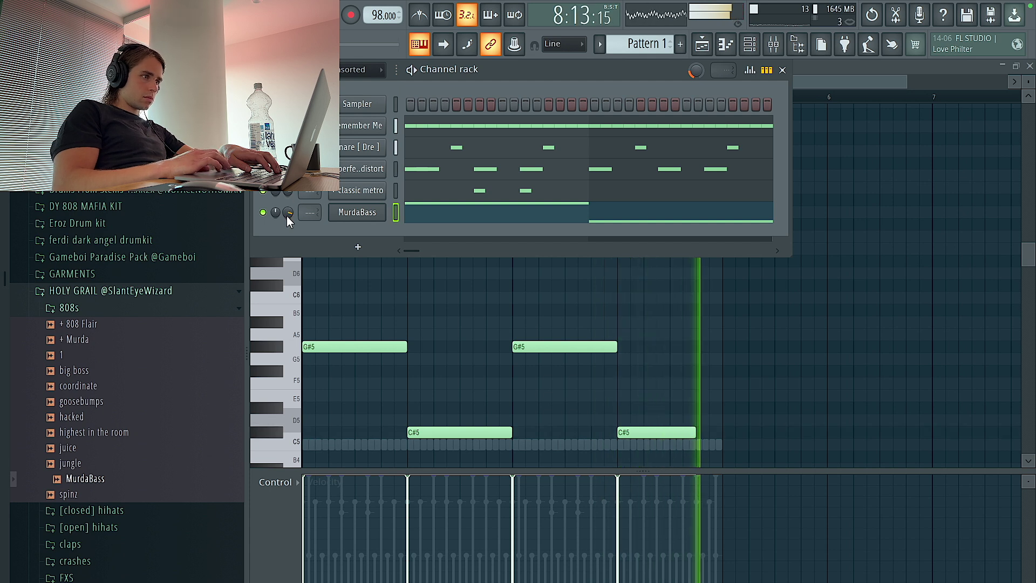
key(F9)
key(F5)
click(650, 144)
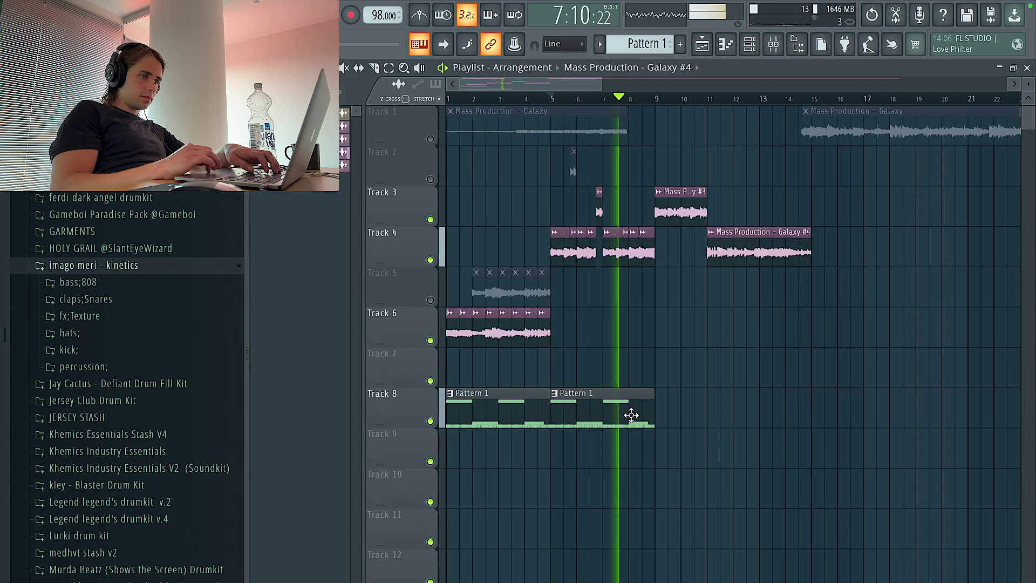
drag(659, 444, 709, 361)
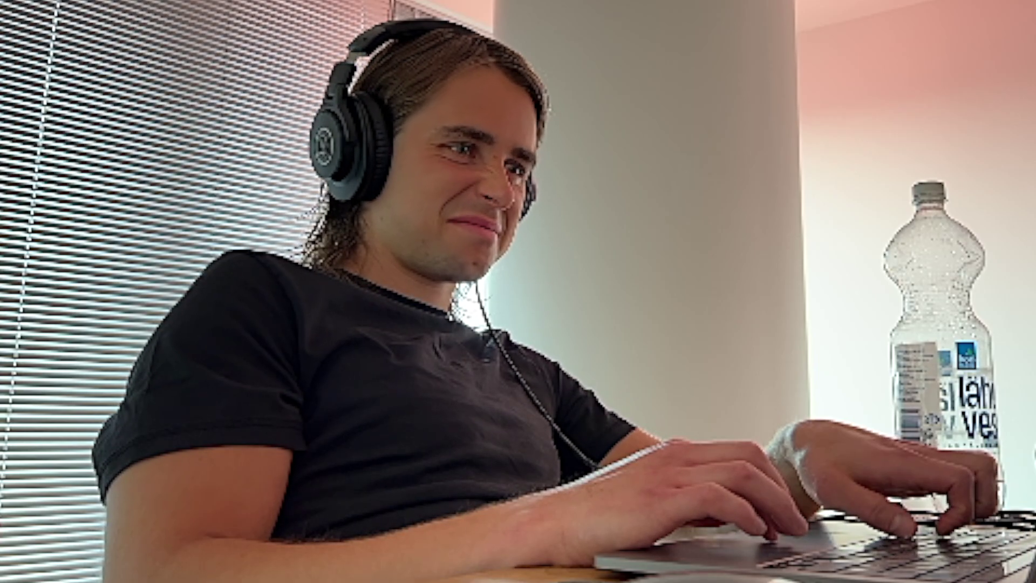
drag(733, 254, 725, 163)
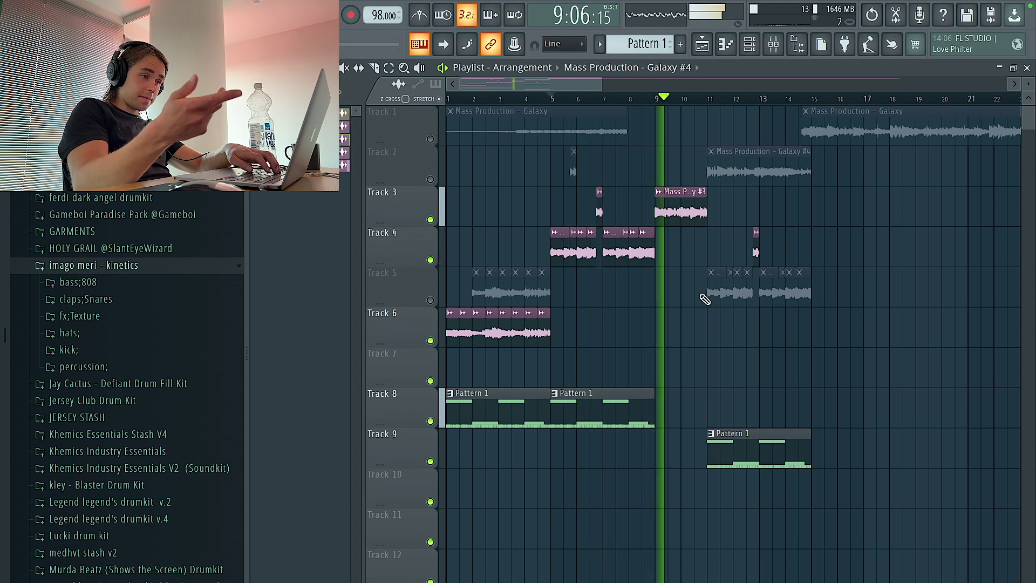
Move the copied sample chops at bars 11–14 up one track onto Tracks 3 and 4.
drag(848, 347, 705, 227)
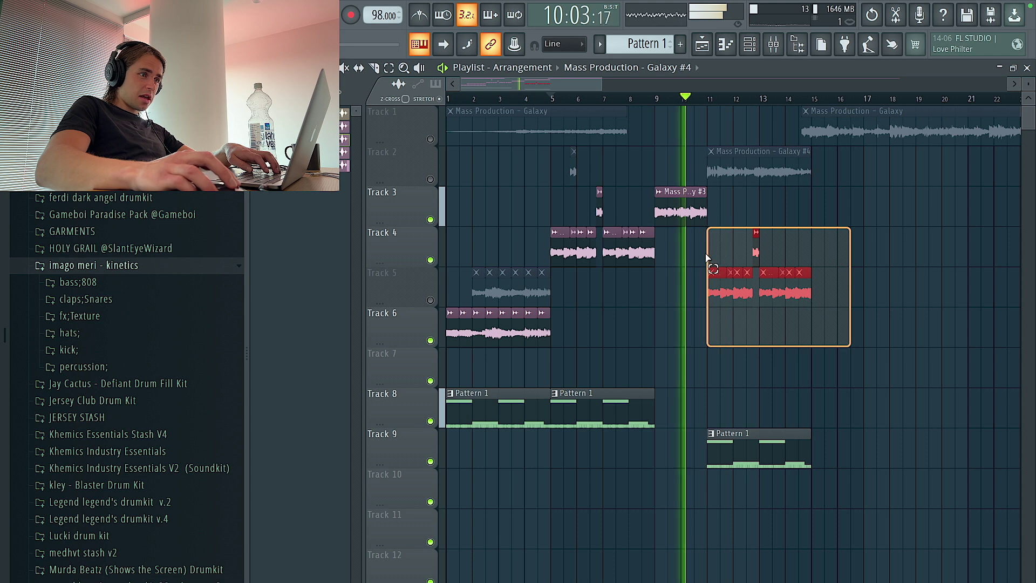
key(shift+Up)
click(703, 254)
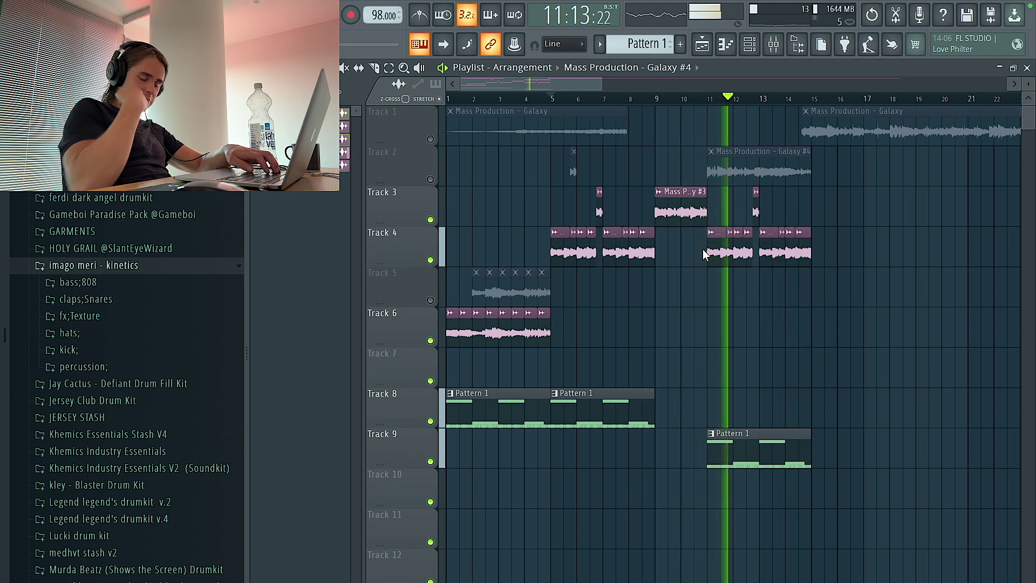
Move the two short Track 3 chops in bars 6 and 12 down into the gaps on Track 4.
scroll(824, 253, down, 1)
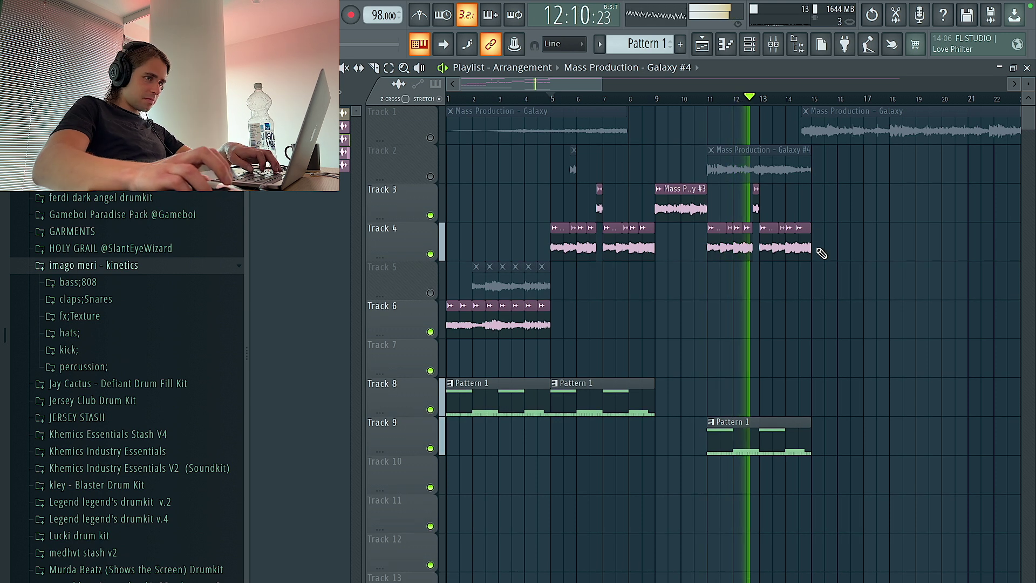
right_click(756, 208)
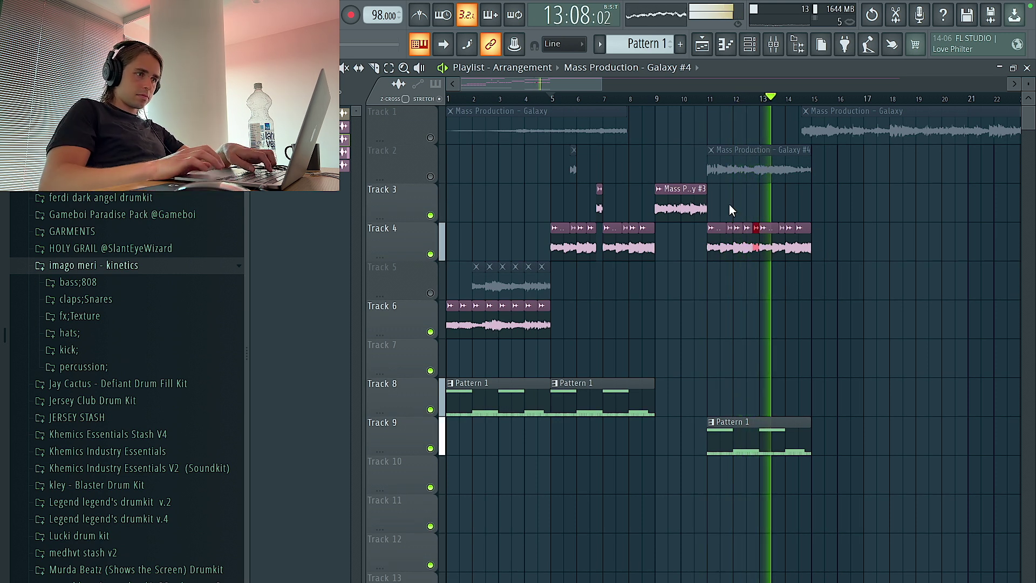
ctrl+click(599, 209)
drag(599, 209, 599, 247)
Duplicate the Track 4 chops and Pattern 1 from bars 11–14 into bars 15–18.
drag(872, 577, 704, 248)
key(ctrl+b)
click(727, 293)
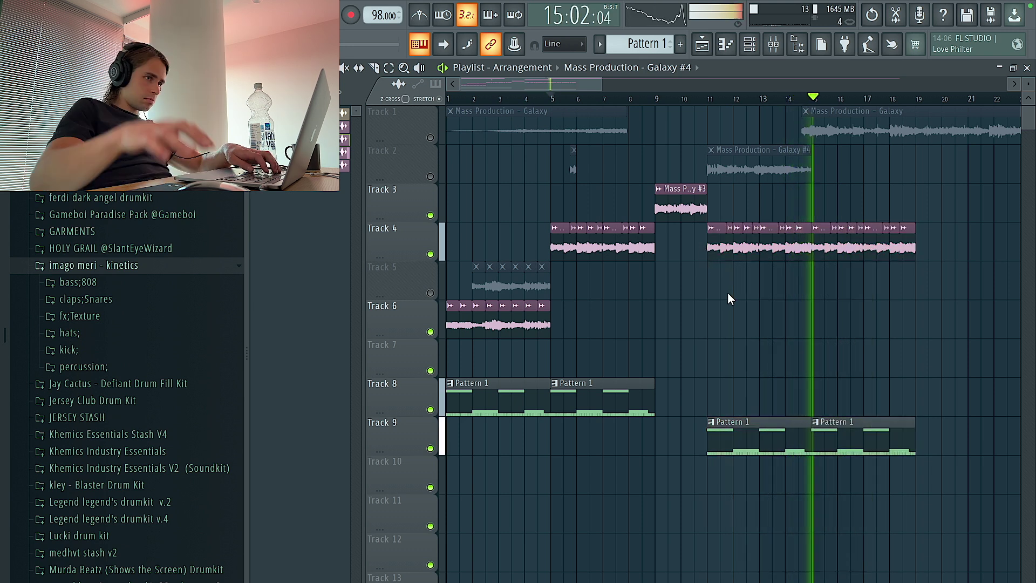
Copy the Track 6 chops from bars 1–4 to bar 23 and place a copy of the Mass Production - Galaxy #3 clip at bar 19.
ctrl+click(458, 319)
drag(451, 322, 958, 312)
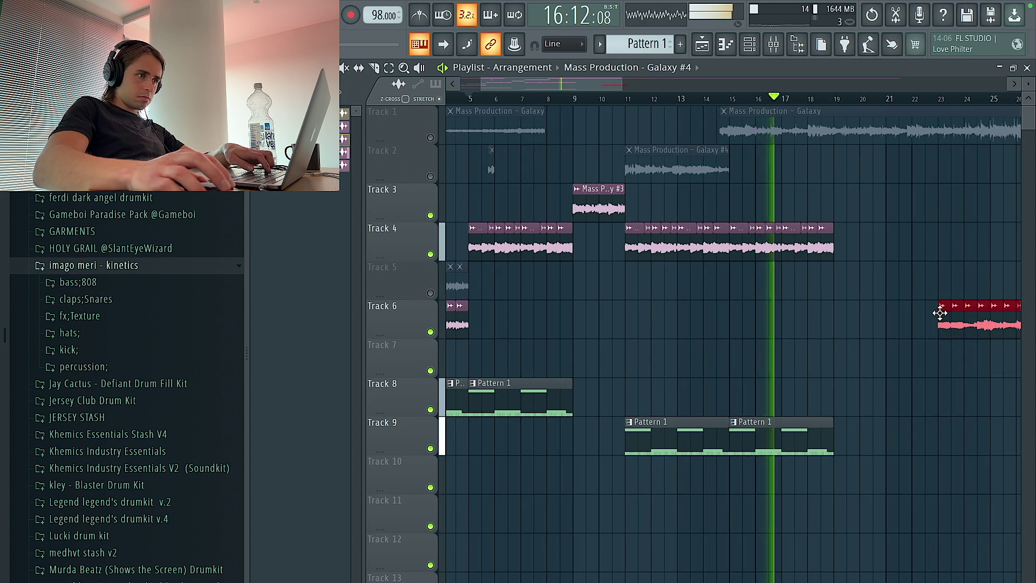
click(599, 209)
click(852, 207)
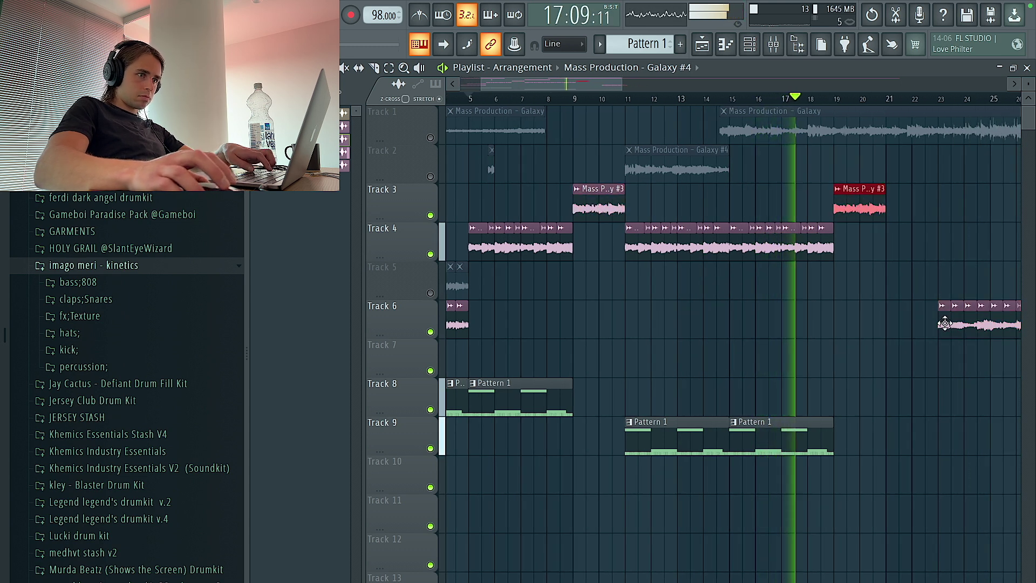
Move the copied Track 6 chops to bar 21 and place a Pattern 1 clip on Track 9 at the same bar.
scroll(925, 351, down, 3)
click(701, 322)
scroll(716, 323, up, 4)
drag(716, 324, 648, 324)
scroll(648, 323, down, 3)
click(647, 439)
scroll(648, 439, up, 3)
Loop playback over bars 21–24 and show the Unsorted group in the channel rack.
click(737, 103)
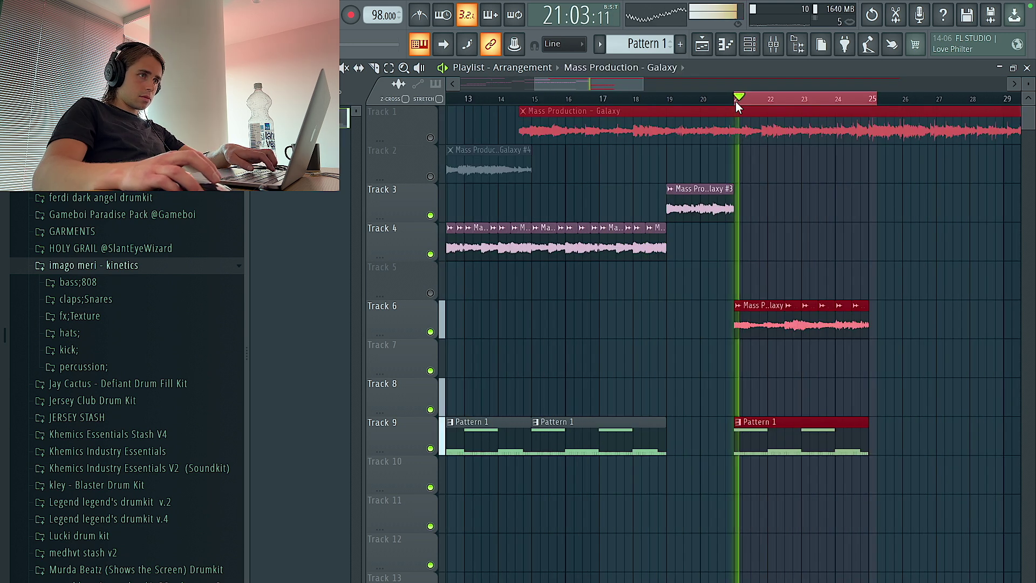
key(F6)
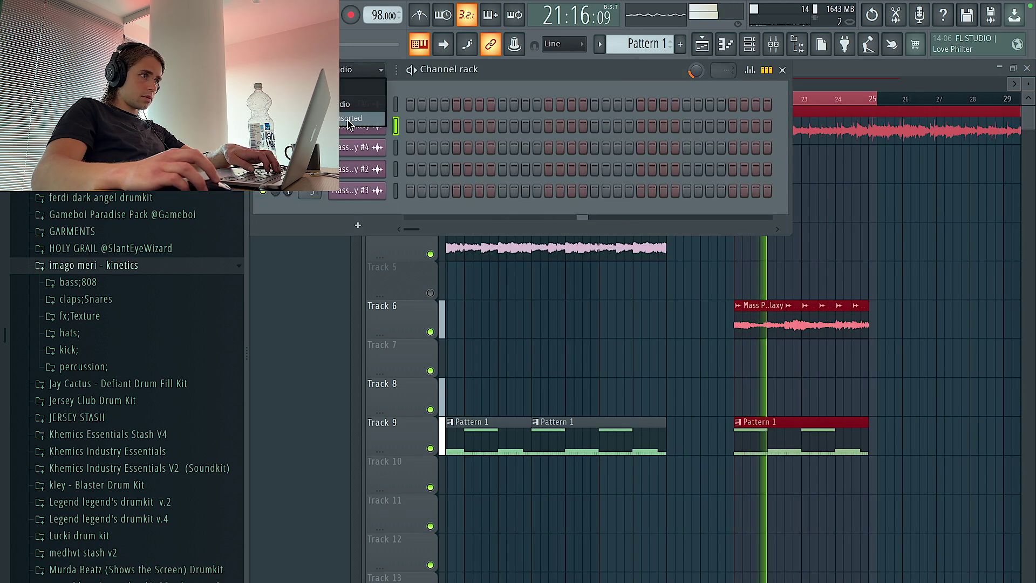
click(349, 118)
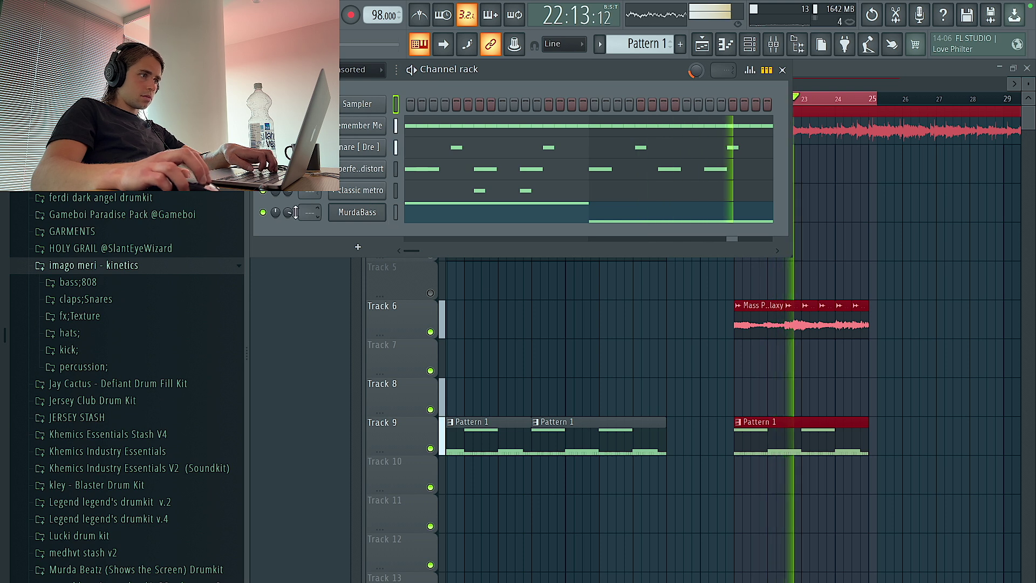
key(F6)
scroll(701, 389, down, 4)
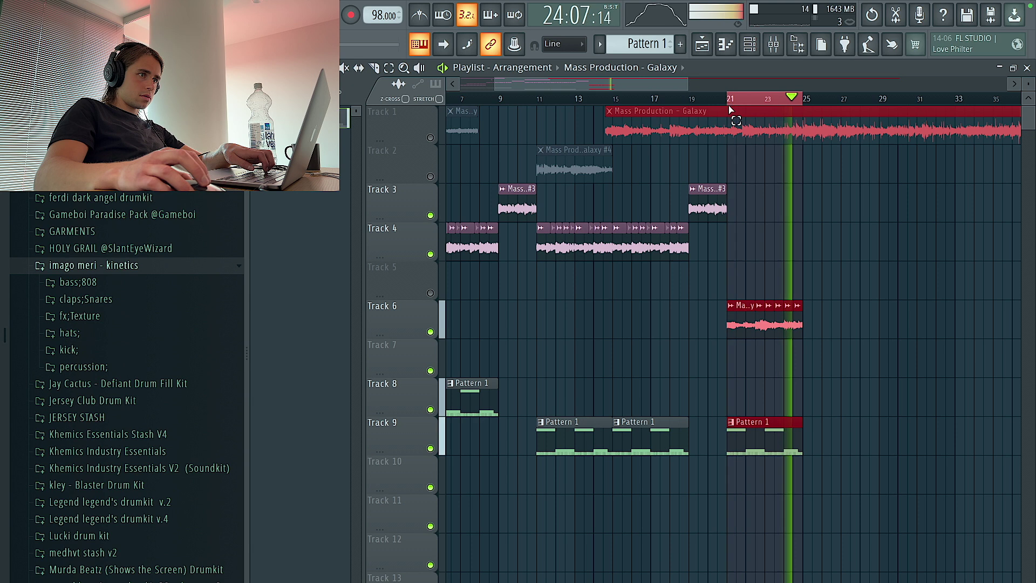
scroll(763, 190, down, 4)
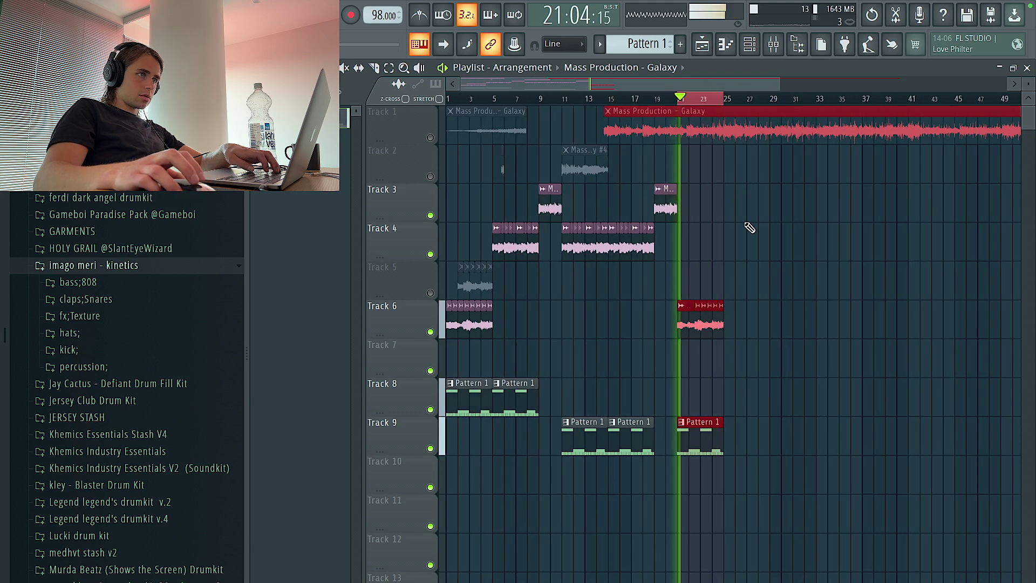
Mute MurdaBass and route the five channels from Remember Me to MurdaBass to mixer tracks 6–10.
click(753, 46)
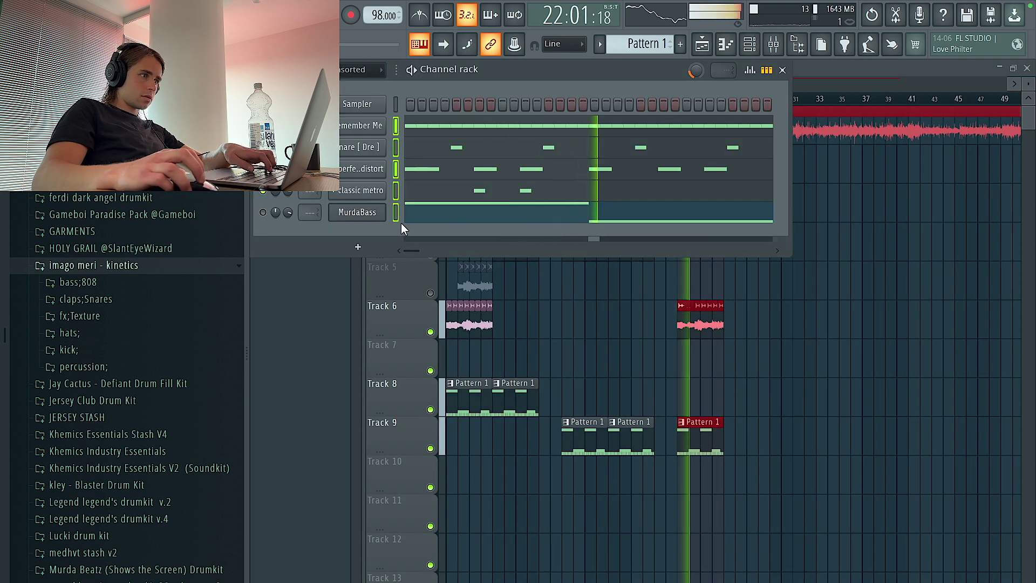
click(771, 46)
click(511, 314)
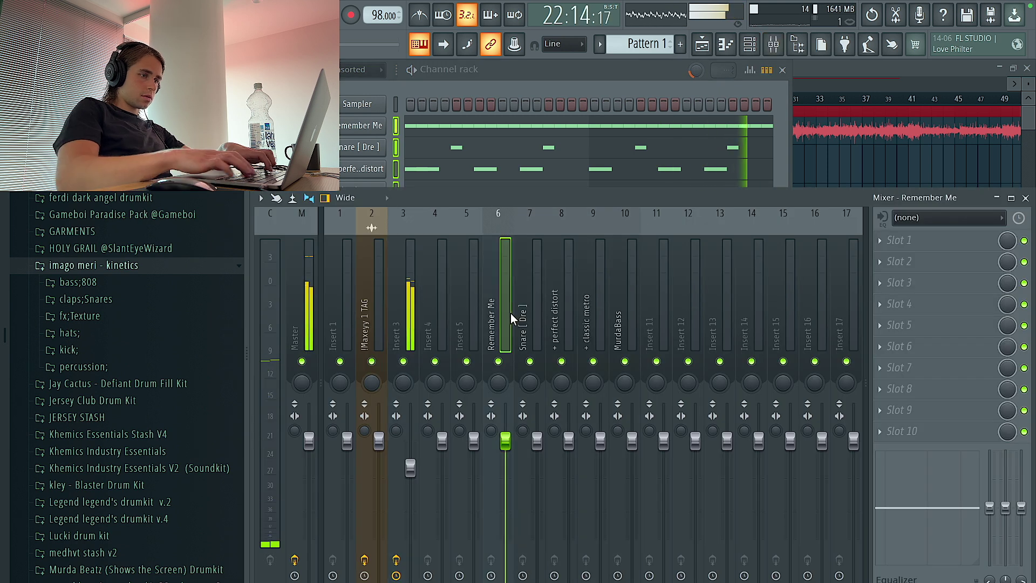
Load the snare 16 sample from the browser as a new channel and open its sampler settings.
click(510, 73)
click(128, 318)
click(129, 318)
click(114, 366)
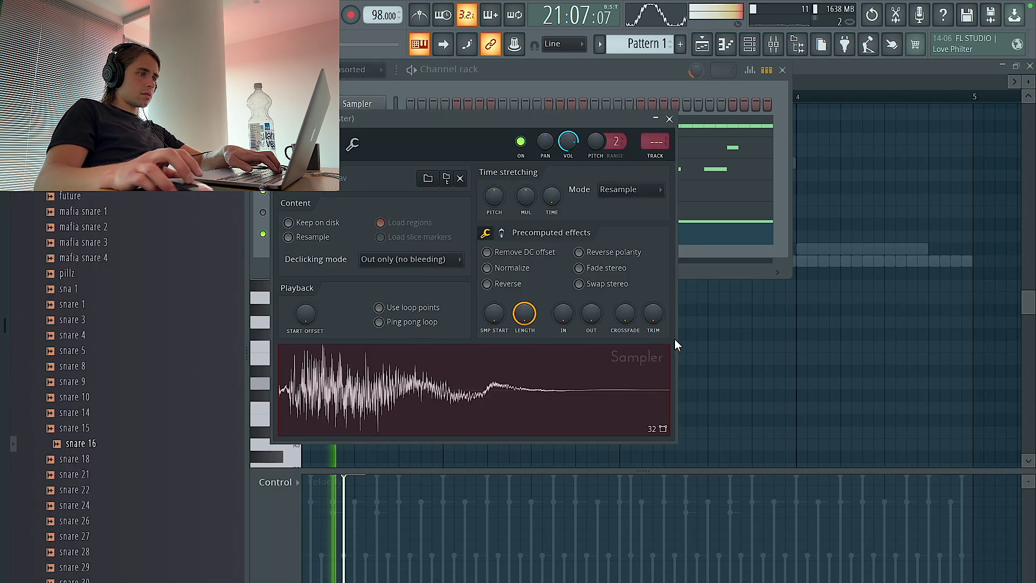
Add the ds4ever hits on C5 in bar 4 of the piano roll and browse the Jersey drum kit folders.
click(675, 345)
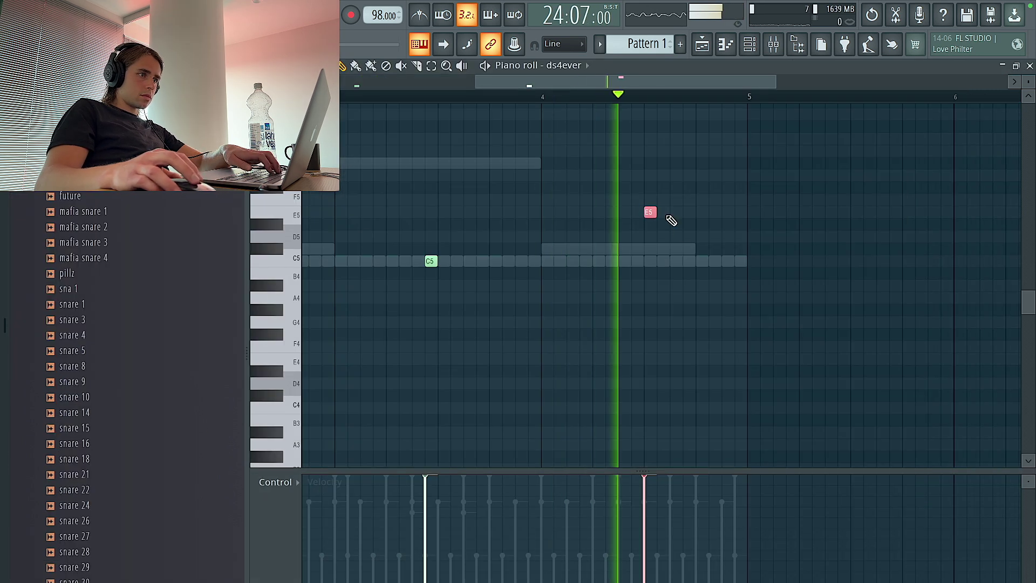
scroll(675, 221, up, 3)
click(712, 214)
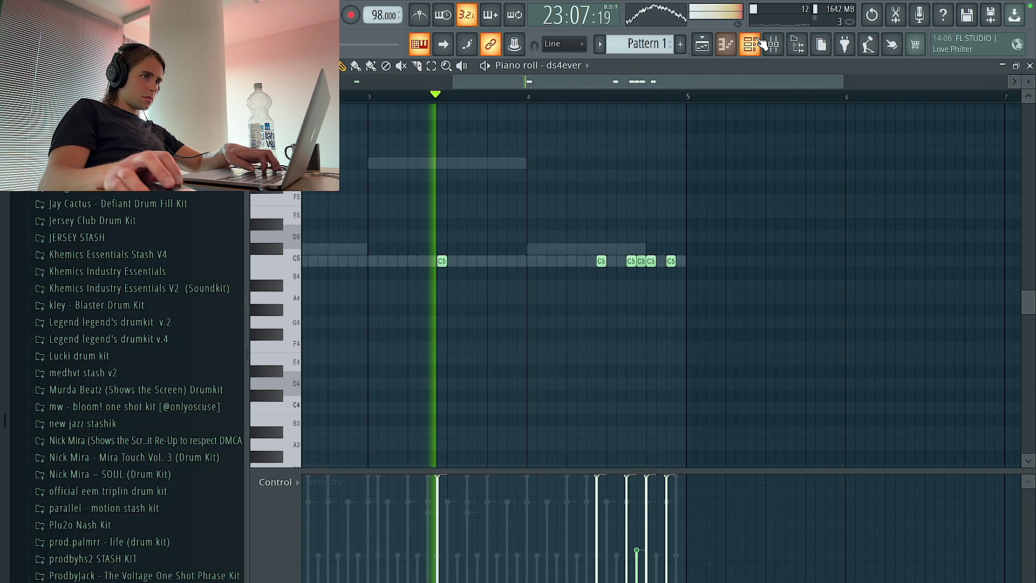
click(758, 42)
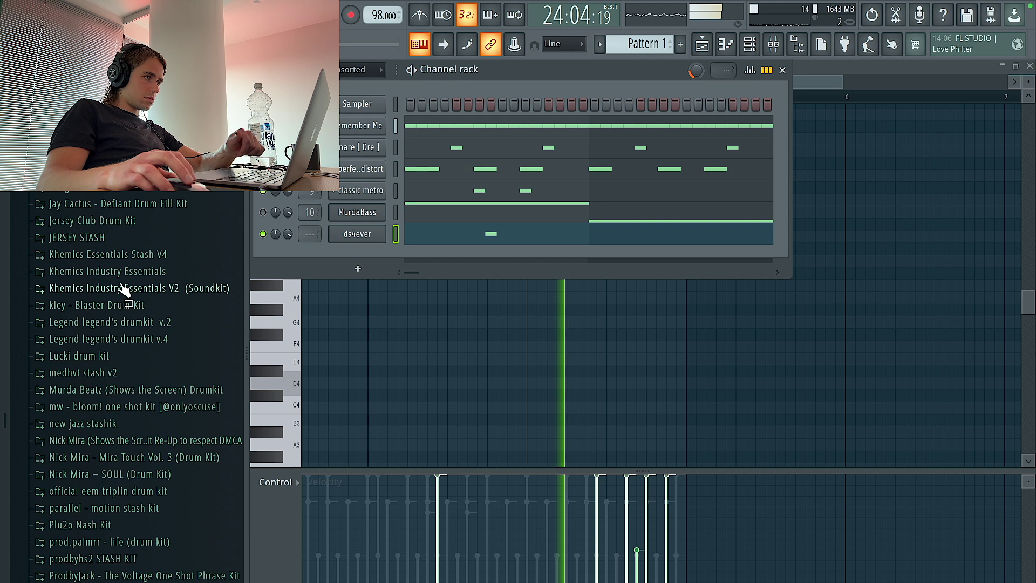
click(108, 240)
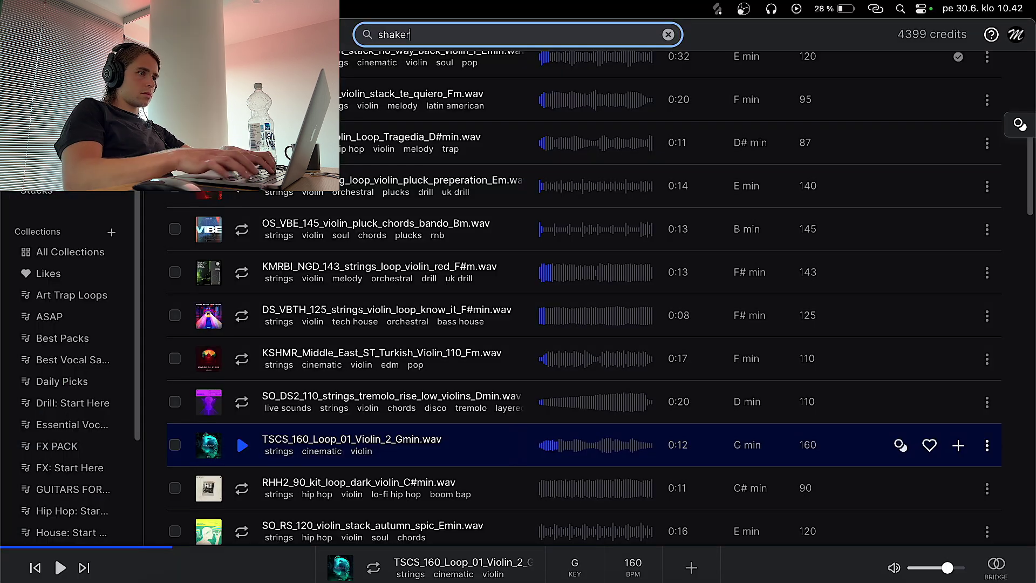
Switch to Splice, search for "shaker" and filter the results to loops.
key(Return)
click(610, 168)
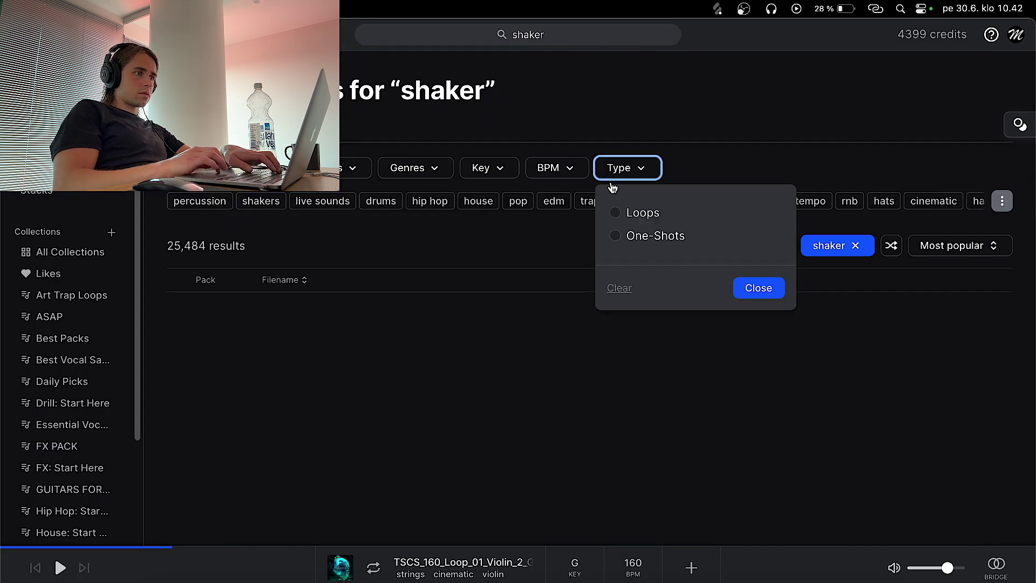
click(639, 212)
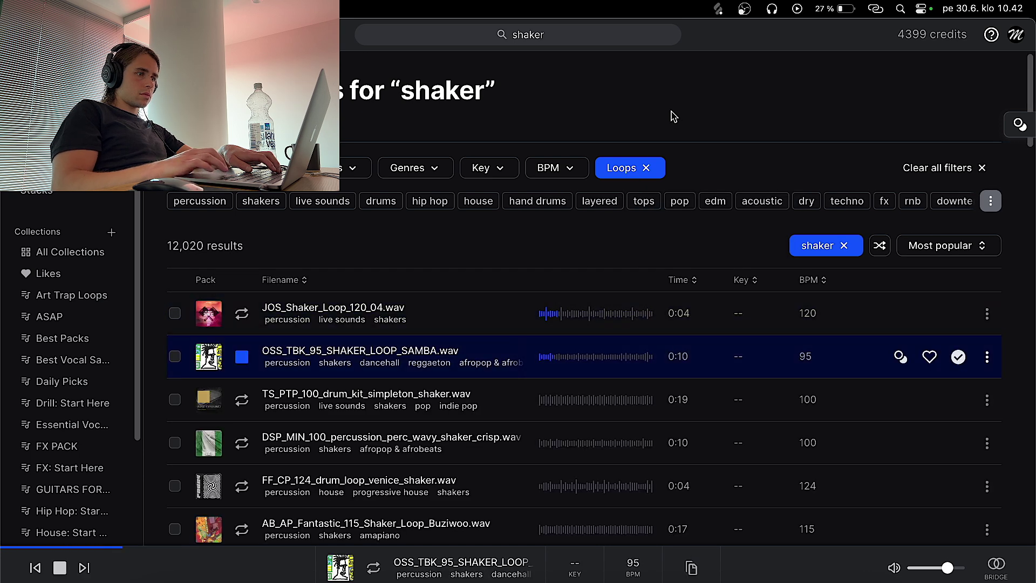
Bring the TS_PTP_100_drum_kit_simpleton_shaker loop into the playlist on Track 4 at bar 21.
drag(848, 405, 703, 249)
scroll(696, 248, up, 5)
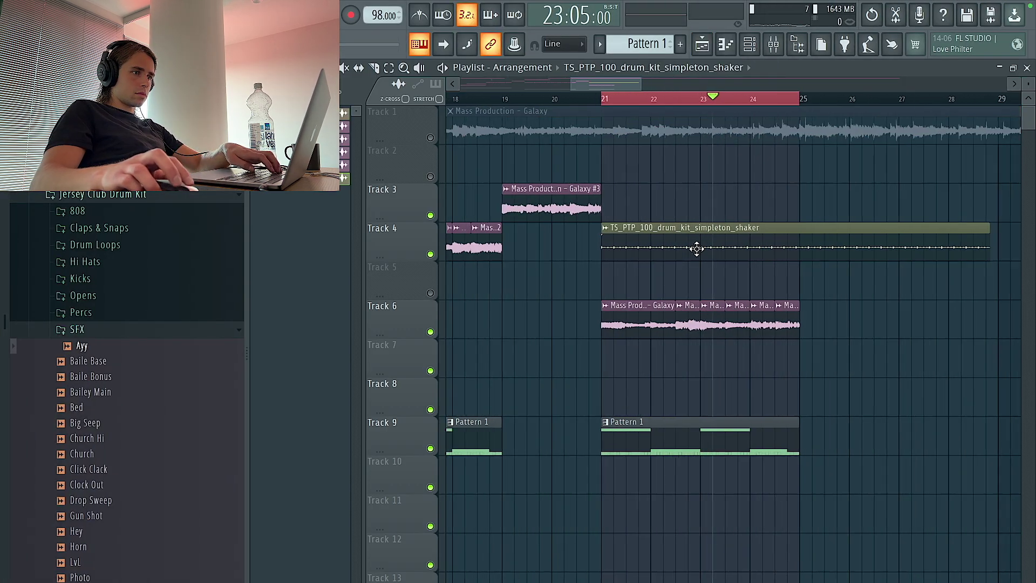
scroll(696, 248, down, 2)
Set the shaker clip to Stretch mode at the project tempo, normalize it and route it to mixer track 4.
double_click(696, 251)
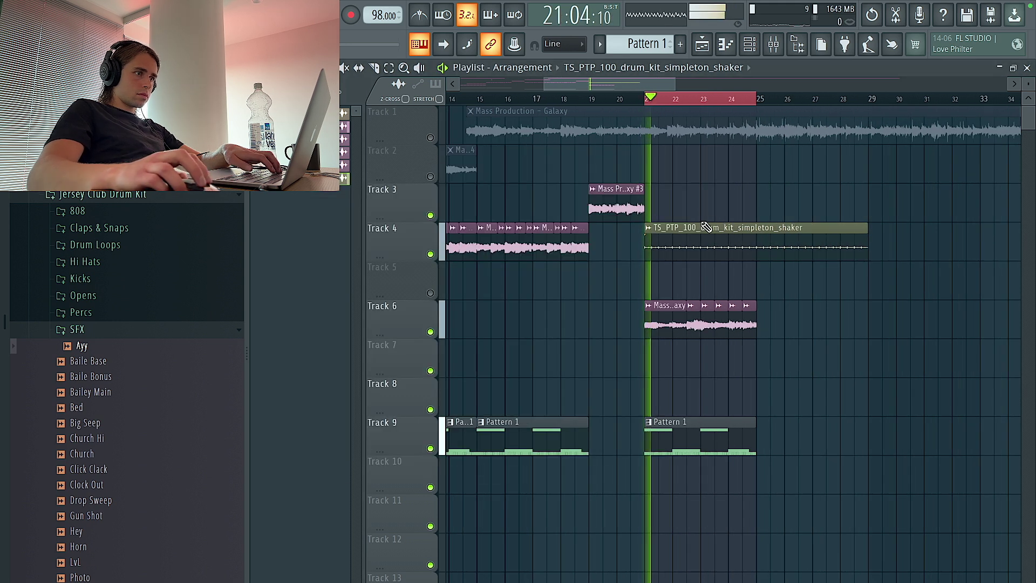
double_click(691, 245)
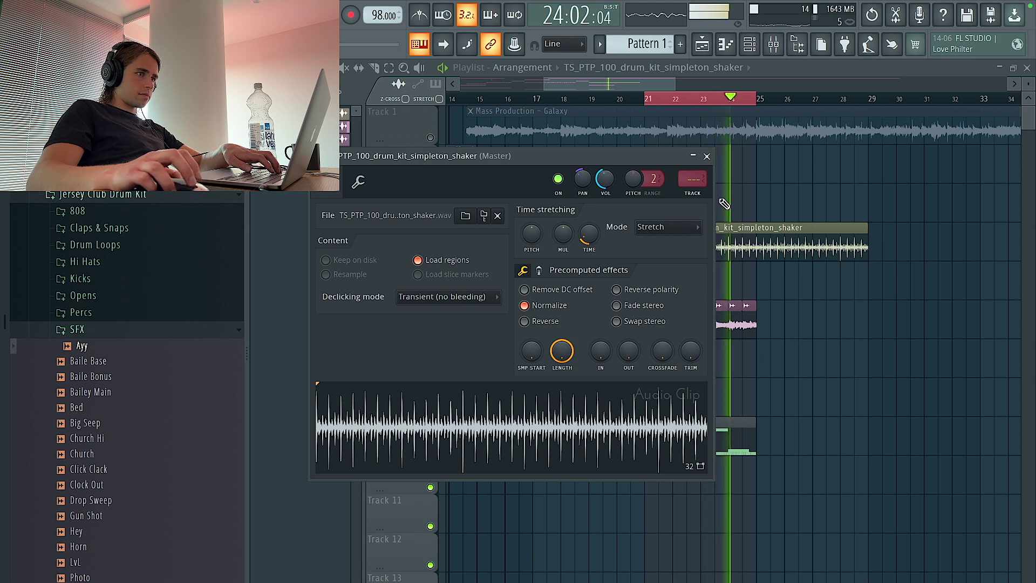
drag(693, 179, 796, 187)
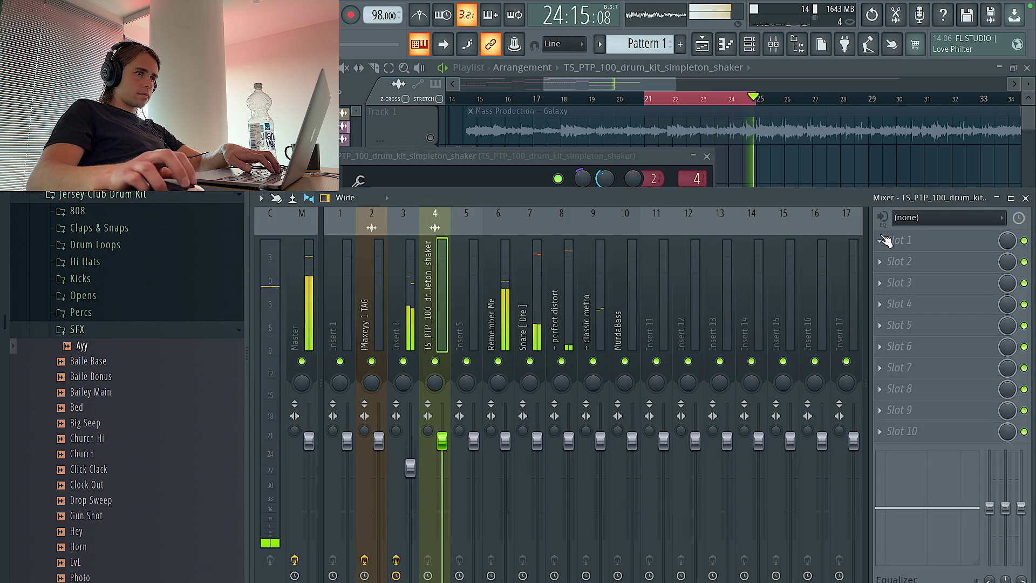
Add Fruity parametric EQ 2 to the shaker track with the 20Hz + 18kHz cut preset and raise the low cut to just above 200 Hz.
click(887, 241)
click(718, 65)
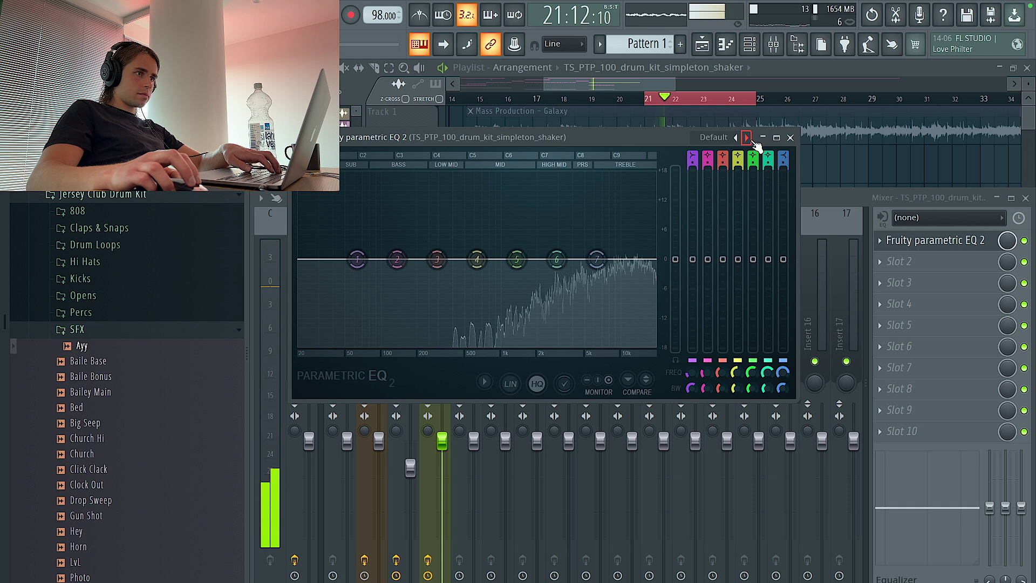
click(747, 137)
click(747, 137)
click(747, 137)
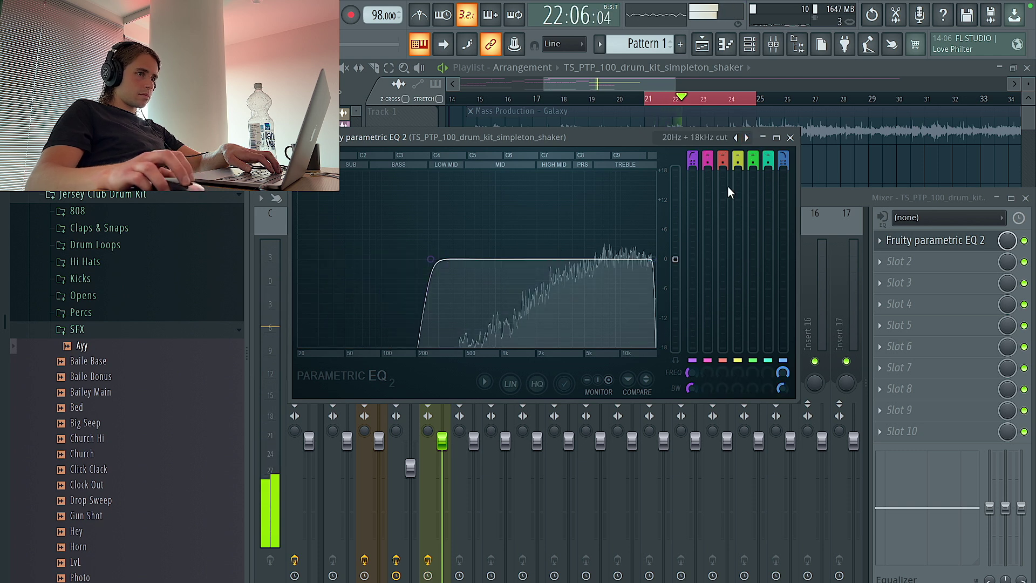
click(791, 137)
Show the Unsorted channels and load the Ayy sample from the Jersey Club Drum Kit SFX folder as a channel.
key(F6)
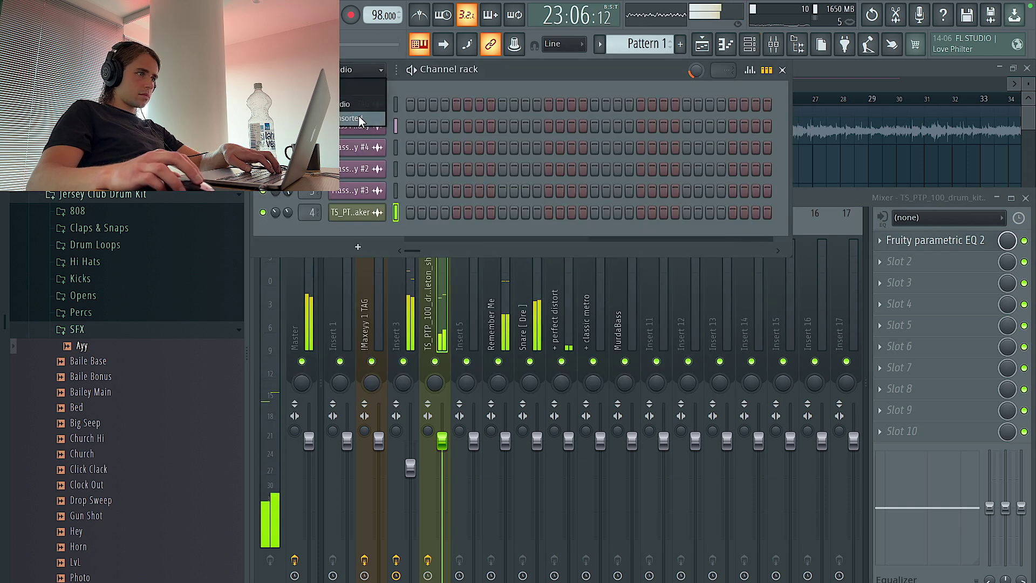
click(360, 118)
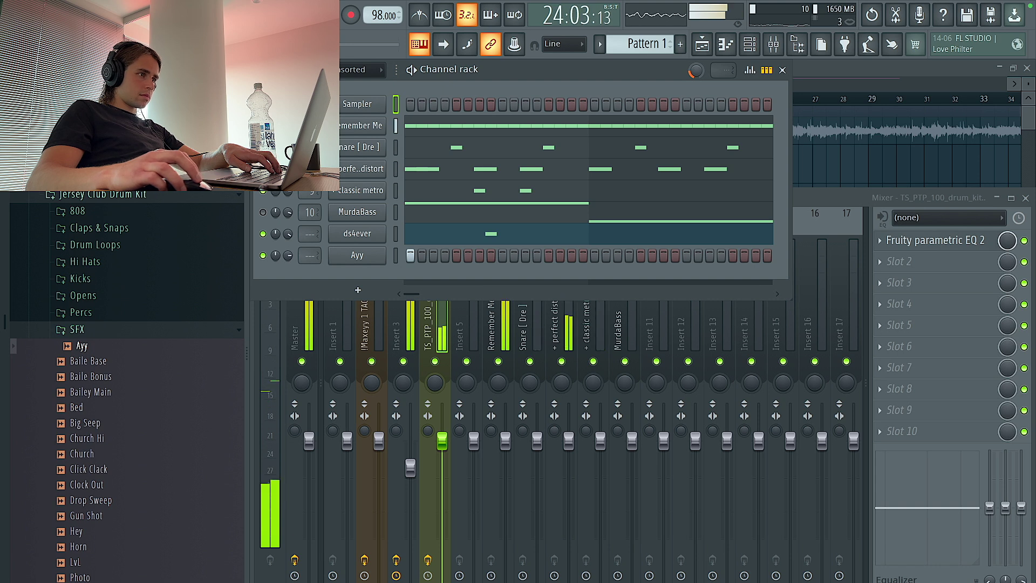
key(F7)
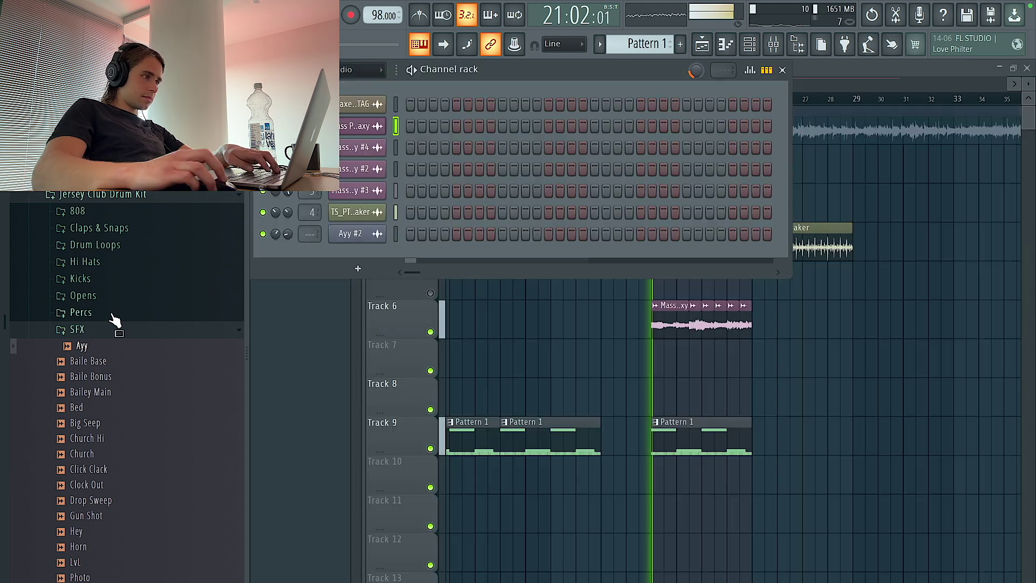
Load the Laser sample from the Percs folder as a new channel and place hits on steps 11, 12 and 15.
click(106, 360)
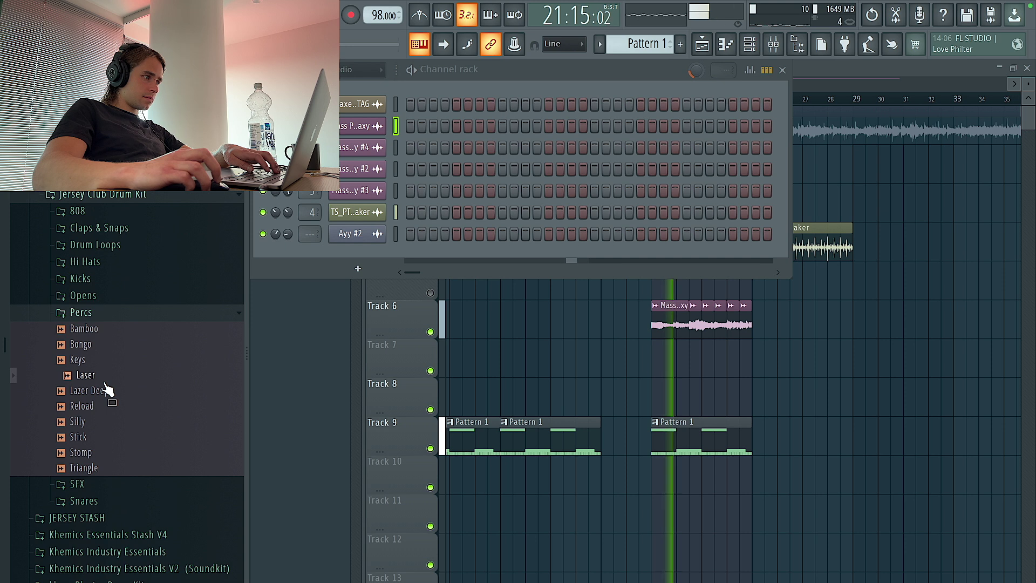
drag(295, 254, 335, 263)
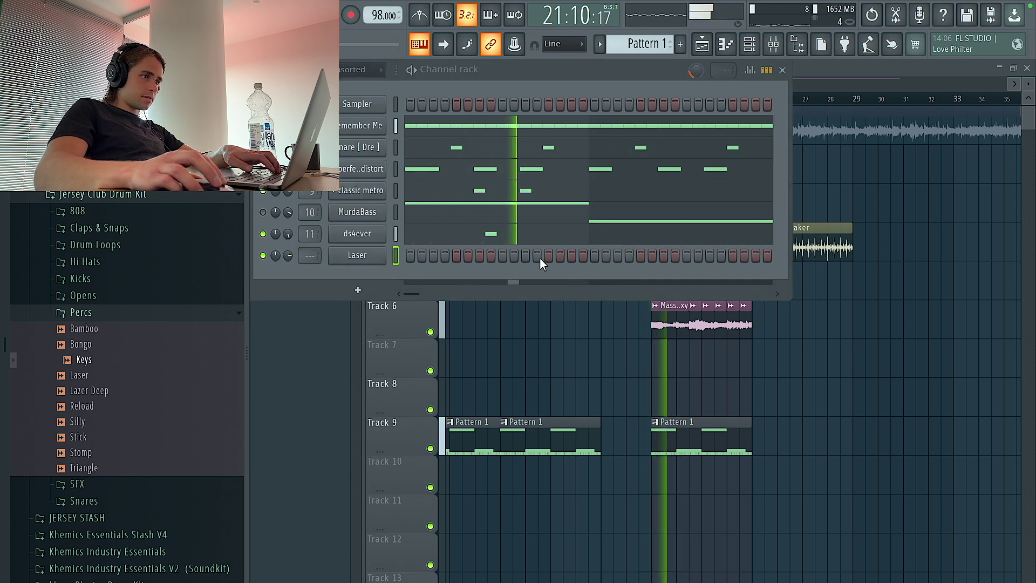
drag(525, 258, 538, 257)
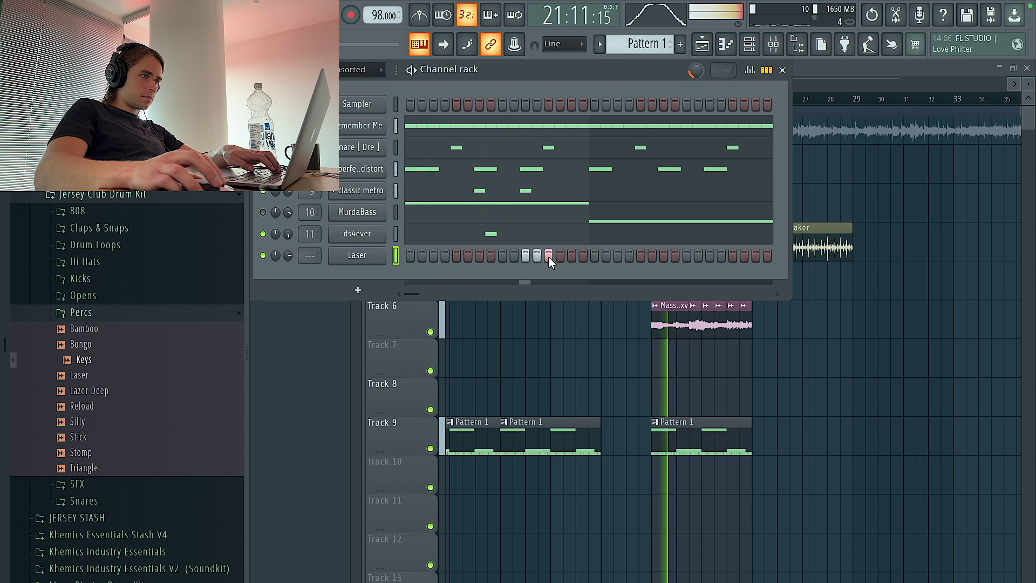
Convert the Laser steps to piano roll notes and lower the velocity of the second hit.
right_click(375, 254)
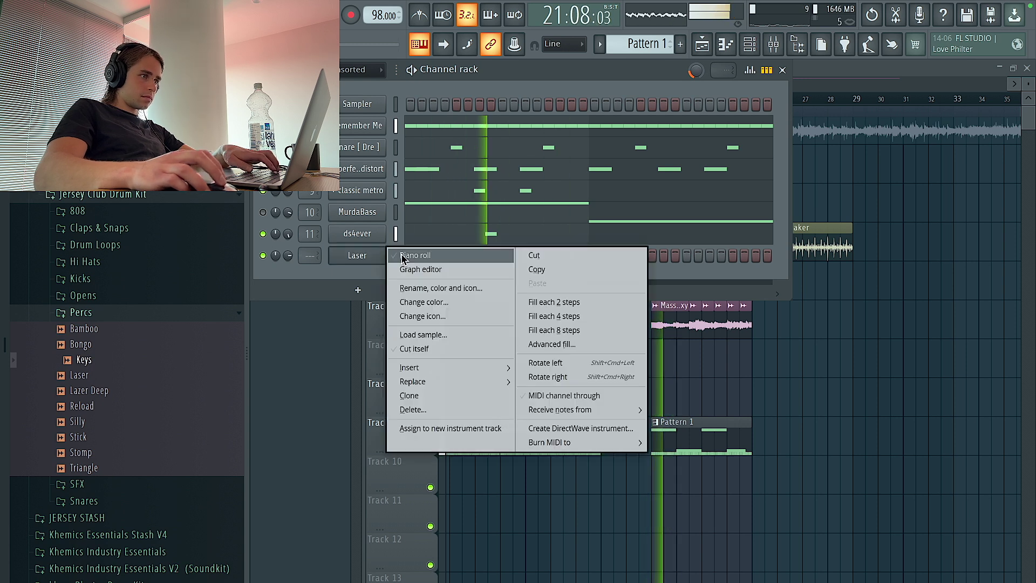
click(402, 256)
scroll(479, 312, down, 3)
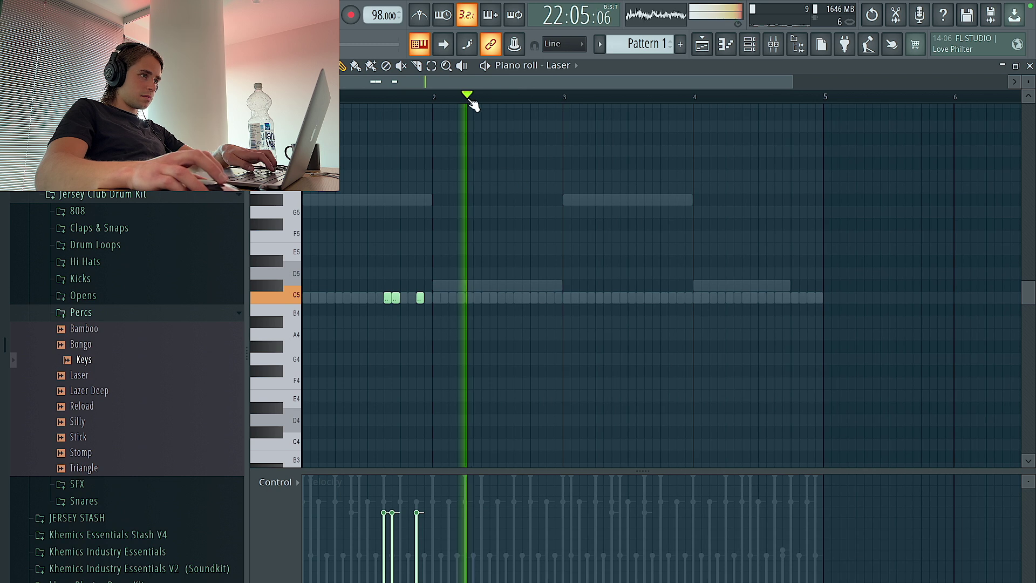
drag(393, 512, 395, 556)
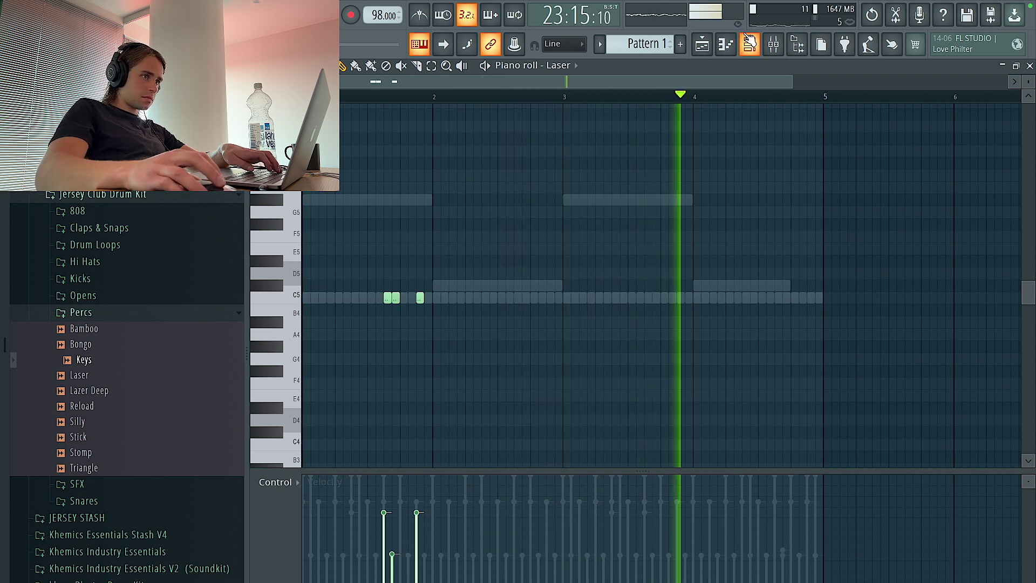
Load the Triangle and Stomp samples from the Percs folder as new channels in the channel rack.
click(750, 43)
drag(111, 468, 393, 292)
drag(111, 453, 418, 278)
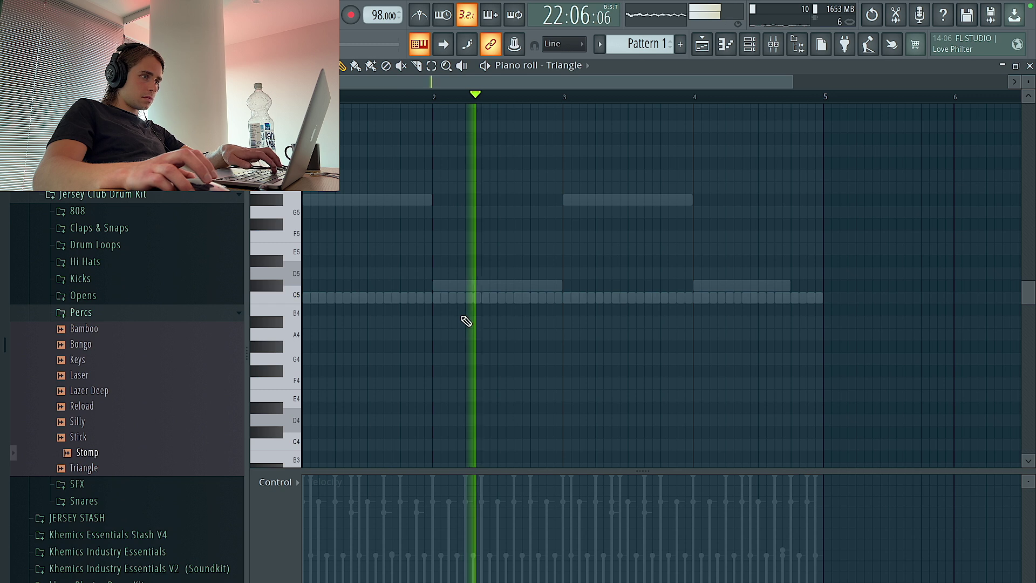
Add a Triangle note on C5 at the fourth beat of bar 2 and return to the channel rack.
click(534, 296)
scroll(583, 210, down, 1)
scroll(488, 103, down, 1)
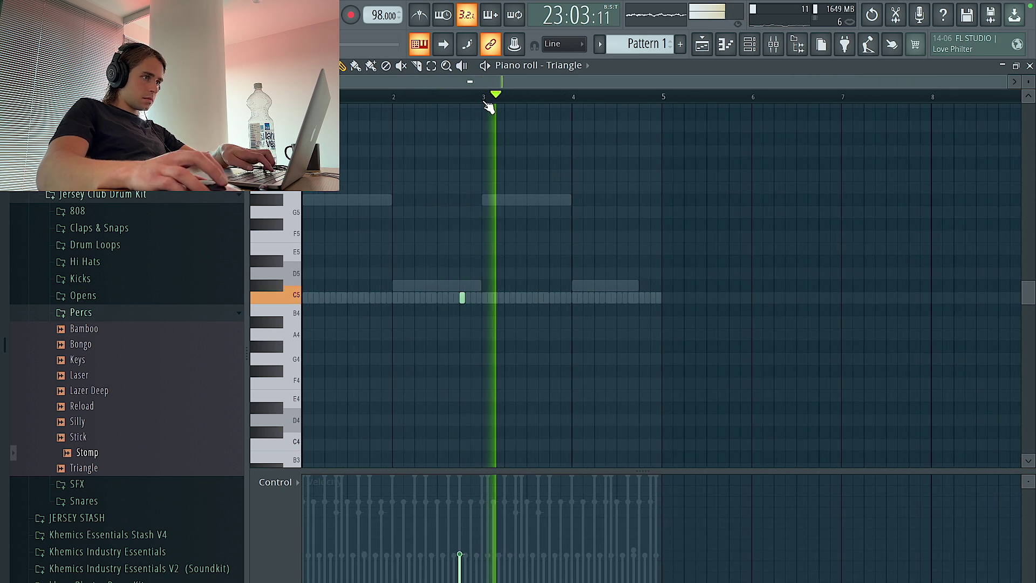
click(749, 44)
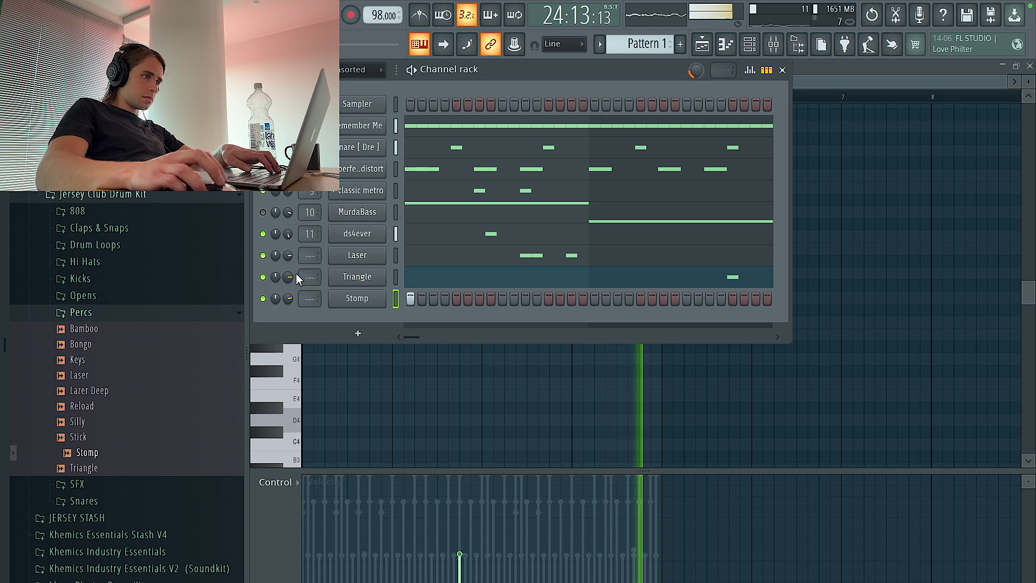
Copy the Galaxy #3 clip to bar 25 and the Track 4 chops with Pattern 1 to bar 27, and duplicate that section with the shaker at bar 31.
key(F5)
drag(588, 428, 826, 424)
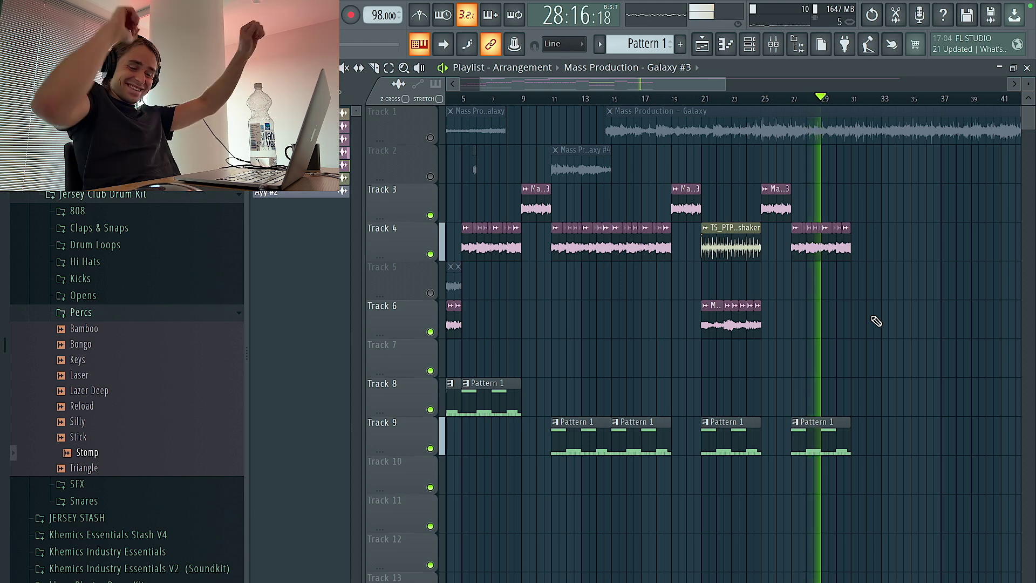
drag(884, 434, 787, 225)
key(ctrl+b)
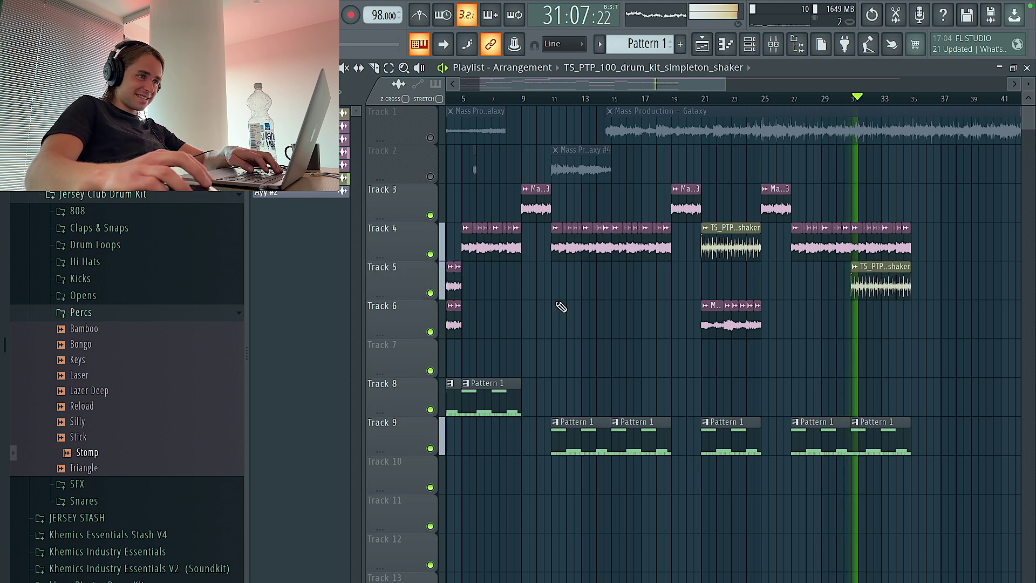
Duplicate the chops, shaker and Pattern 1 clips of bars 31–34 to bar 35.
scroll(890, 315, up, 3)
drag(983, 490, 823, 231)
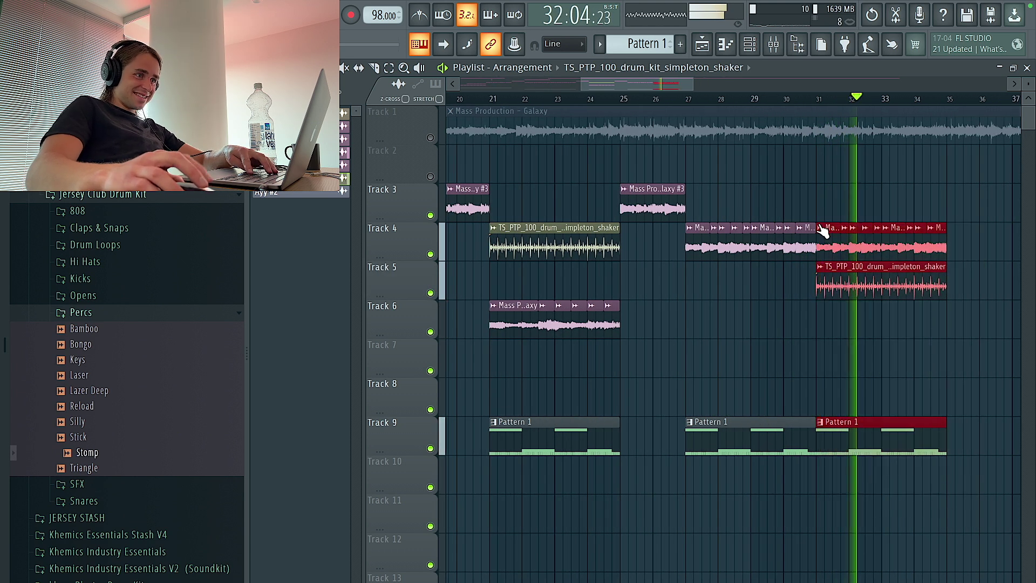
scroll(826, 237, down, 5)
key(ctrl+b)
double_click(833, 273)
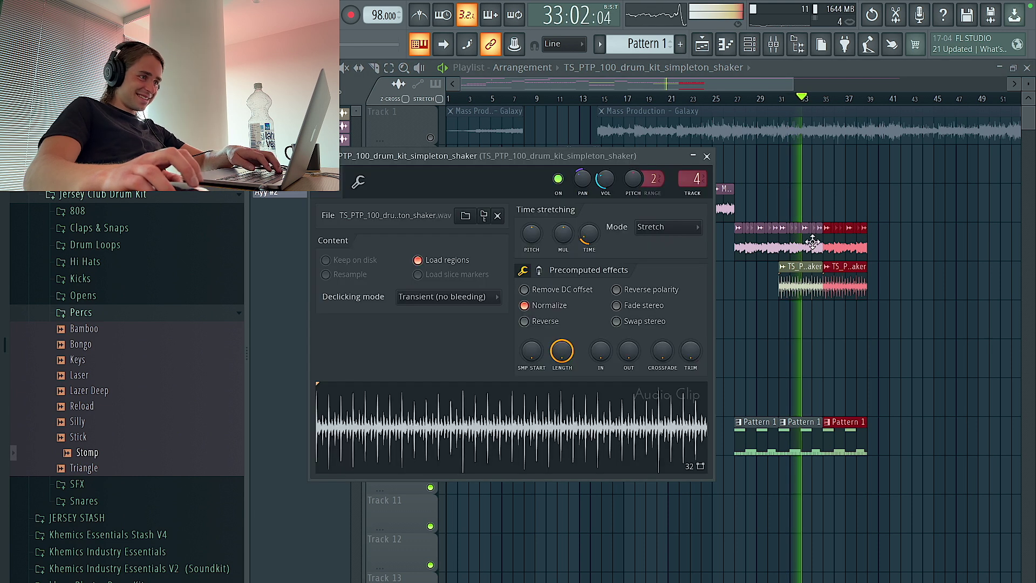
key(Escape)
key(F6)
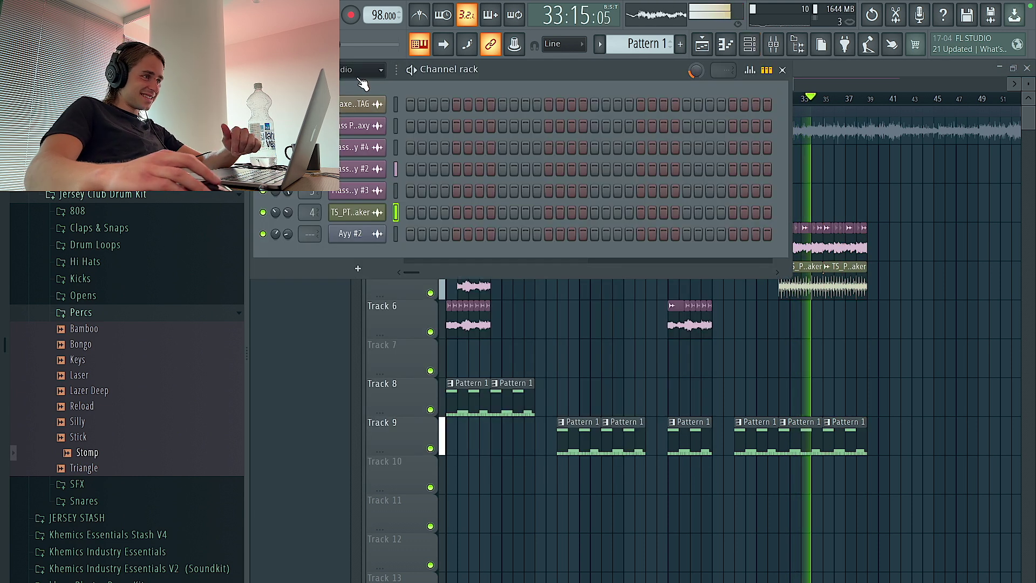
click(352, 122)
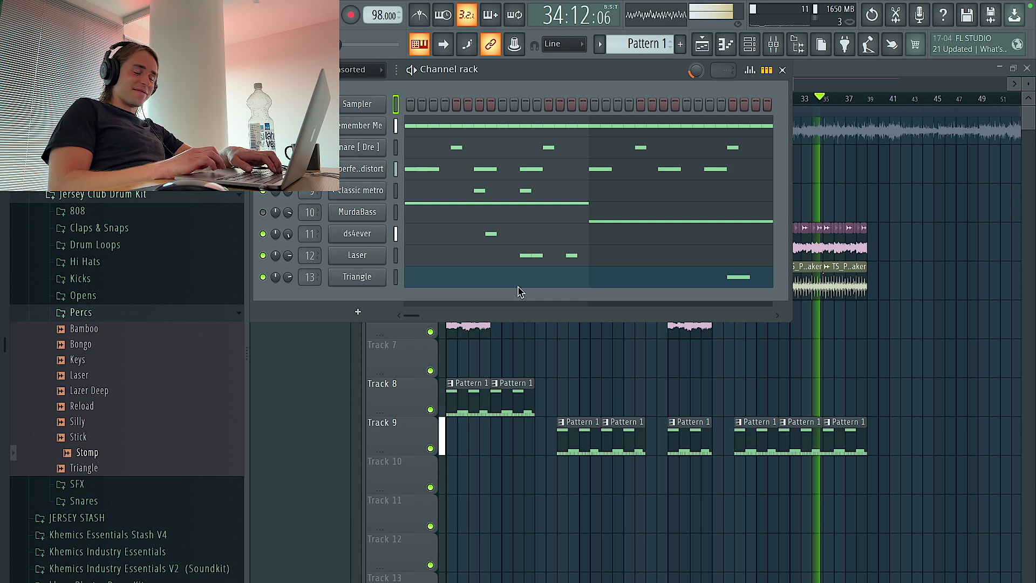
key(F6)
Duplicate the chops, shaker, Pattern 1 and Galaxy #3 section ahead of bar 41 to bar 41, and delete the extra Galaxy #3 clip at bar 45.
scroll(895, 377, up, 3)
drag(936, 532, 725, 199)
key(ctrl+b)
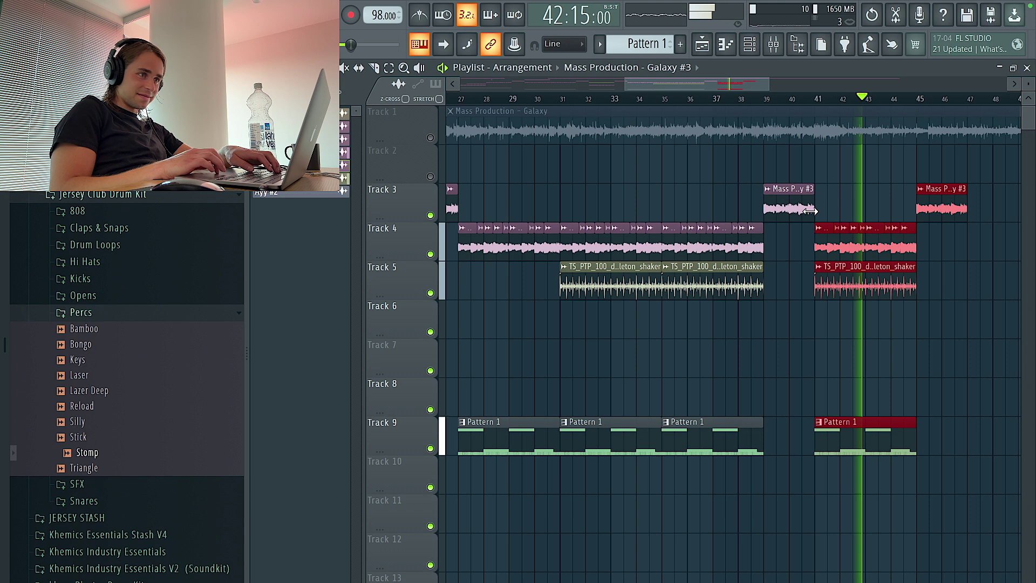
scroll(805, 212, up, 2)
right_click(914, 219)
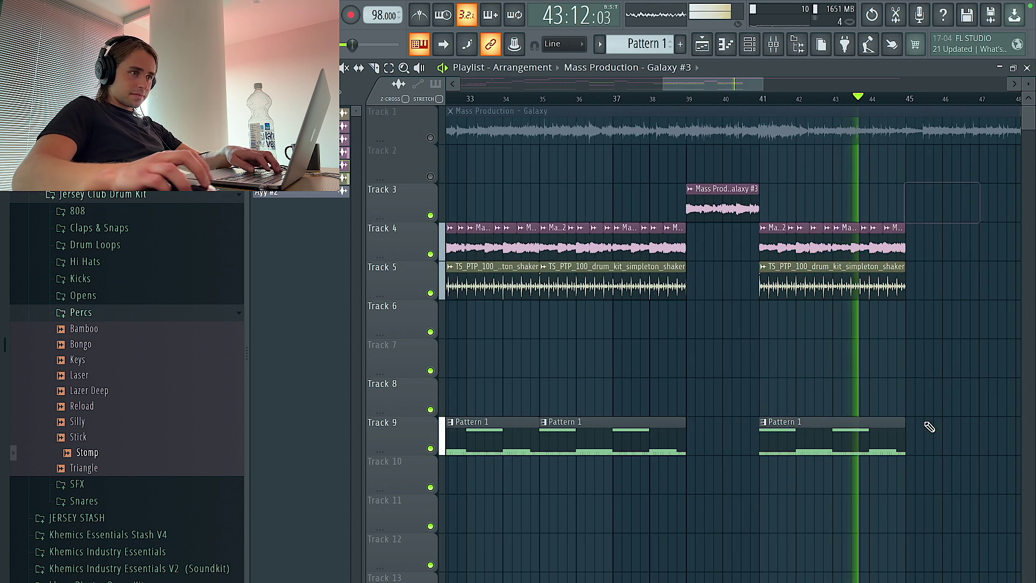
Duplicate the chops, shaker and Pattern 1 clips of bars 41–44 to bar 45.
drag(912, 528, 778, 248)
key(ctrl+b)
scroll(755, 232, right, 4)
click(724, 205)
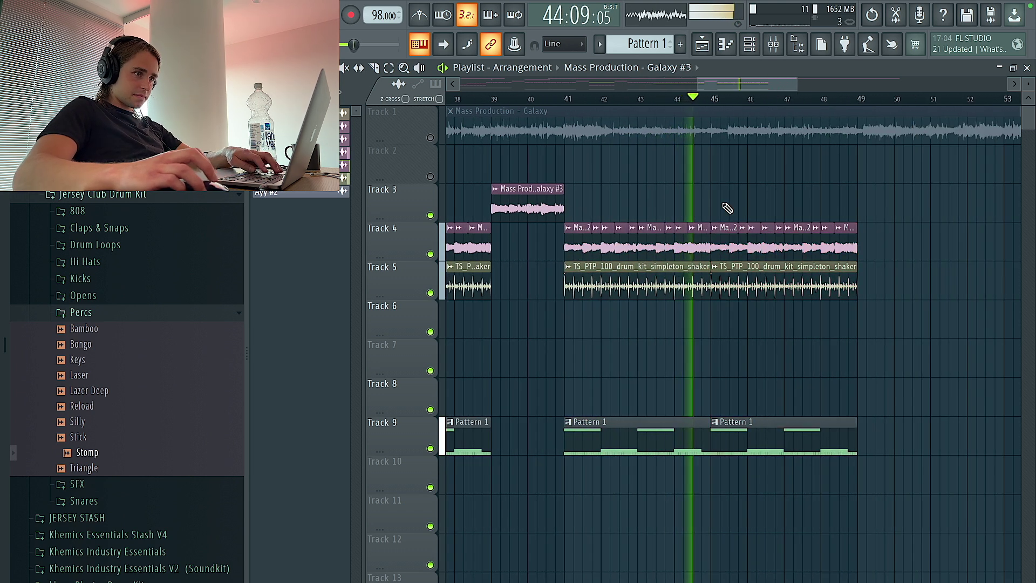
Select bars 21 to 24 of the arrangement as the playback loop.
scroll(738, 211, up, 2)
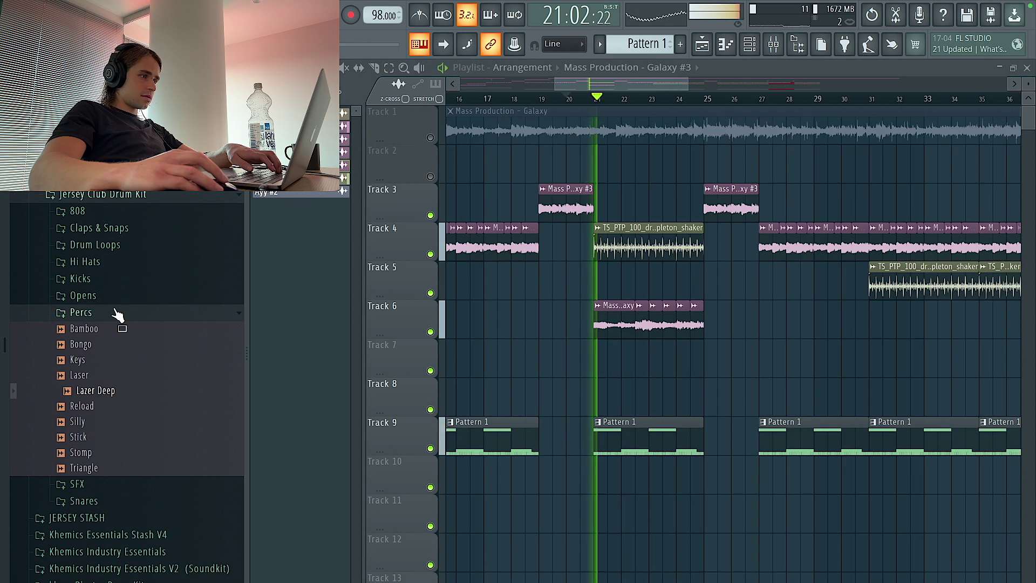
click(116, 313)
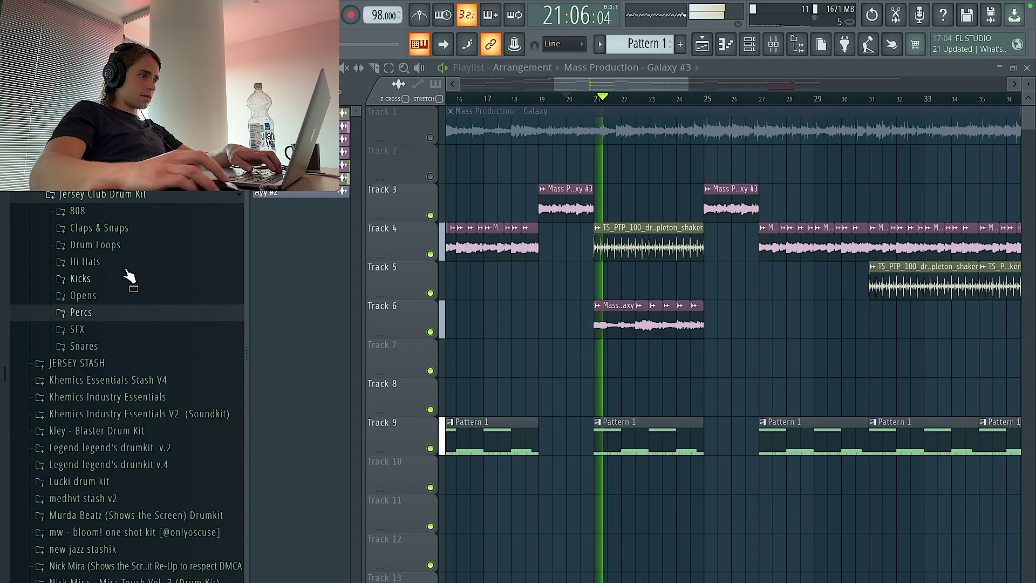
double_click(609, 327)
key(Escape)
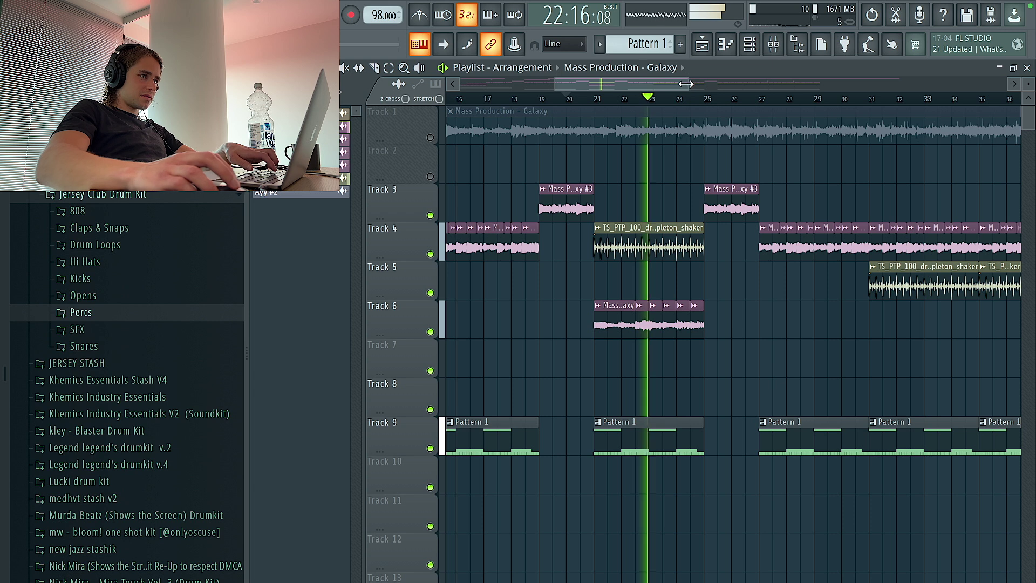
drag(711, 103, 619, 106)
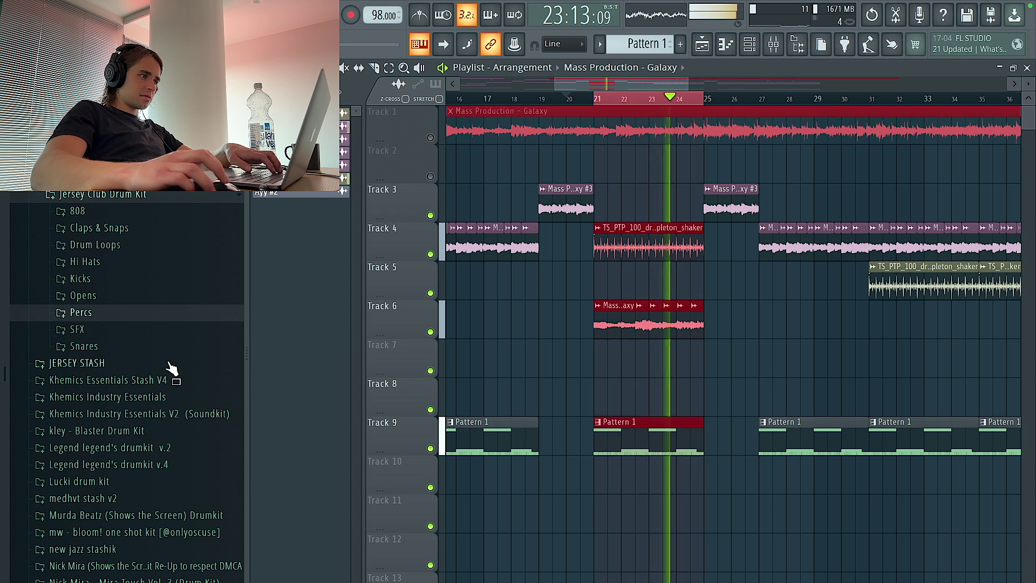
Place the Bed sample from the Jersey Club Drum Kit's SFX folder on Track 11 at bar 22.
click(129, 330)
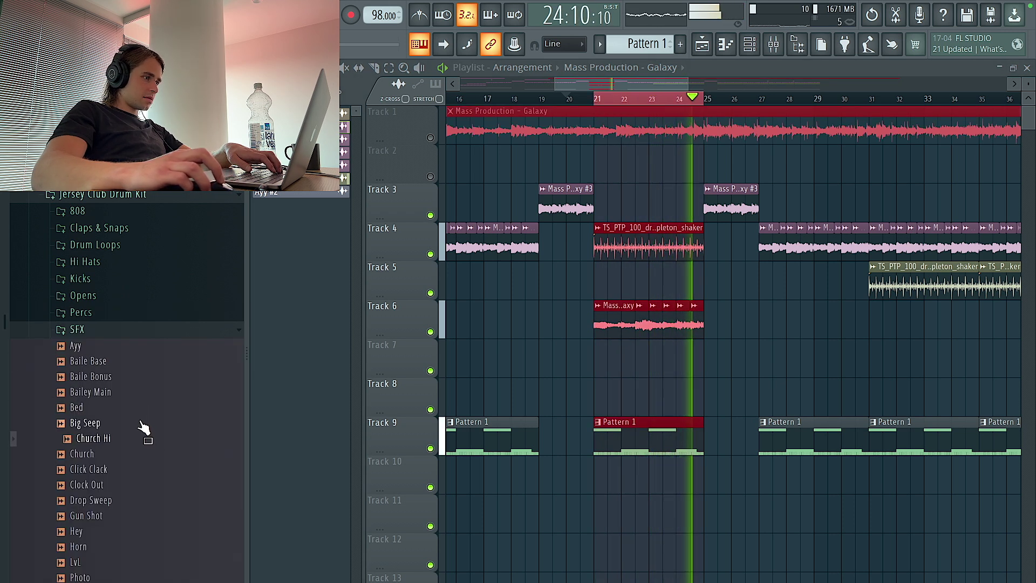
drag(138, 413, 662, 514)
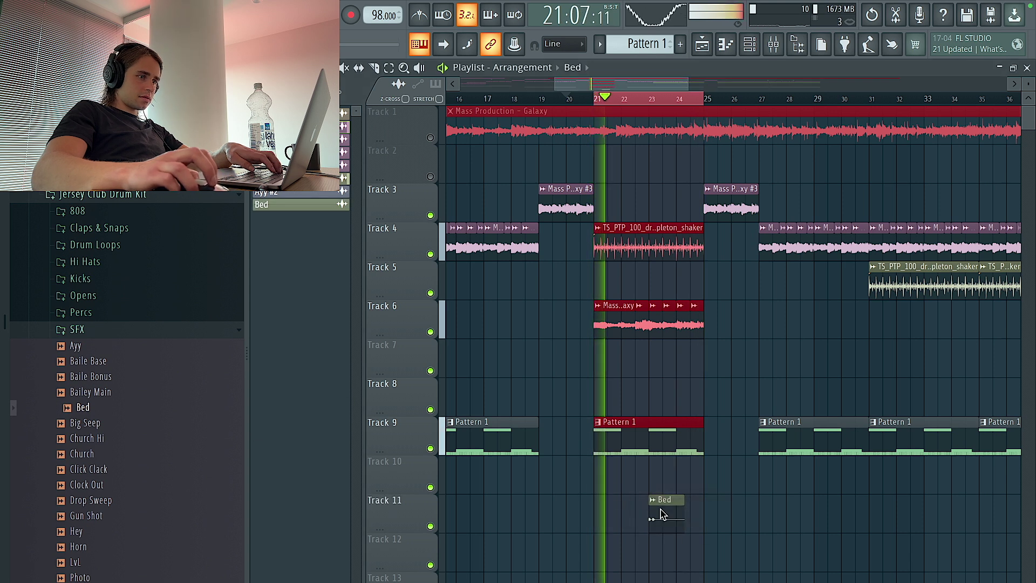
click(663, 517)
scroll(675, 513, up, 5)
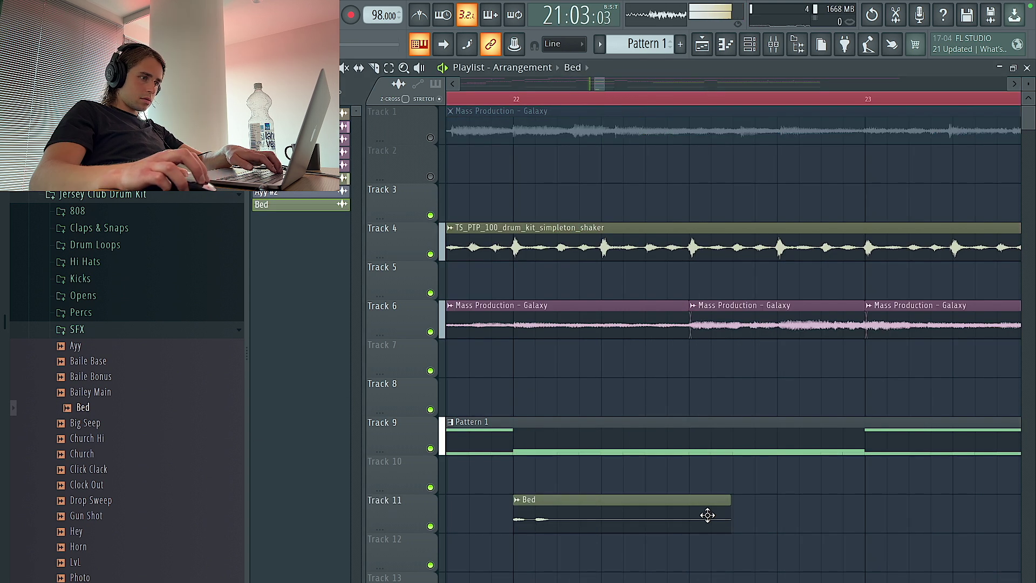
double_click(708, 515)
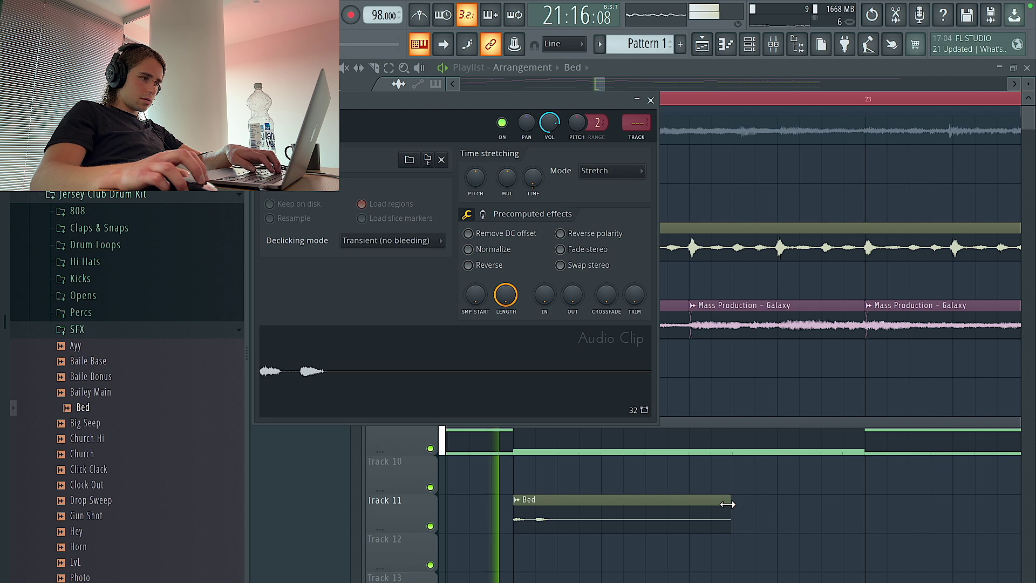
key(Escape)
Duplicate the Bed clip half a beat after the first and cut off its tail at beat 3 of bar 22.
click(561, 510)
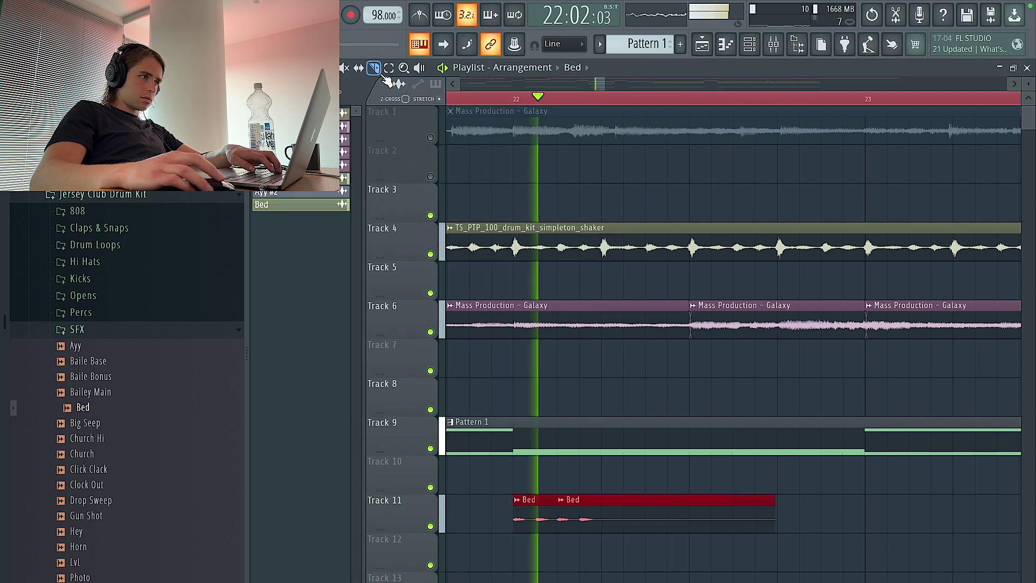
click(696, 518)
right_click(712, 520)
key(space)
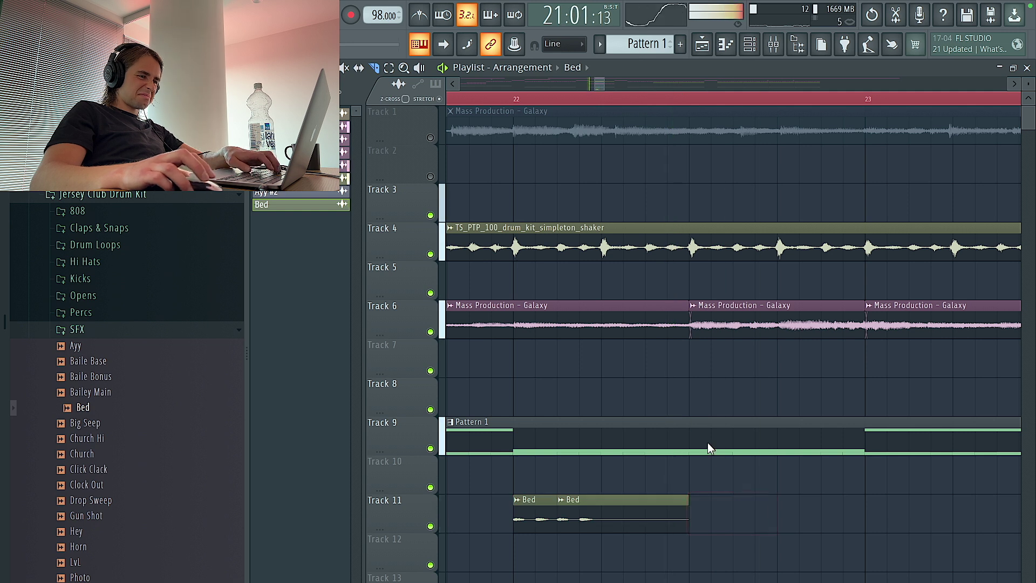
Copy the pair of Bed clips on Track 11 from bar 22 to bar 24.
scroll(617, 518, down, 3)
click(486, 515)
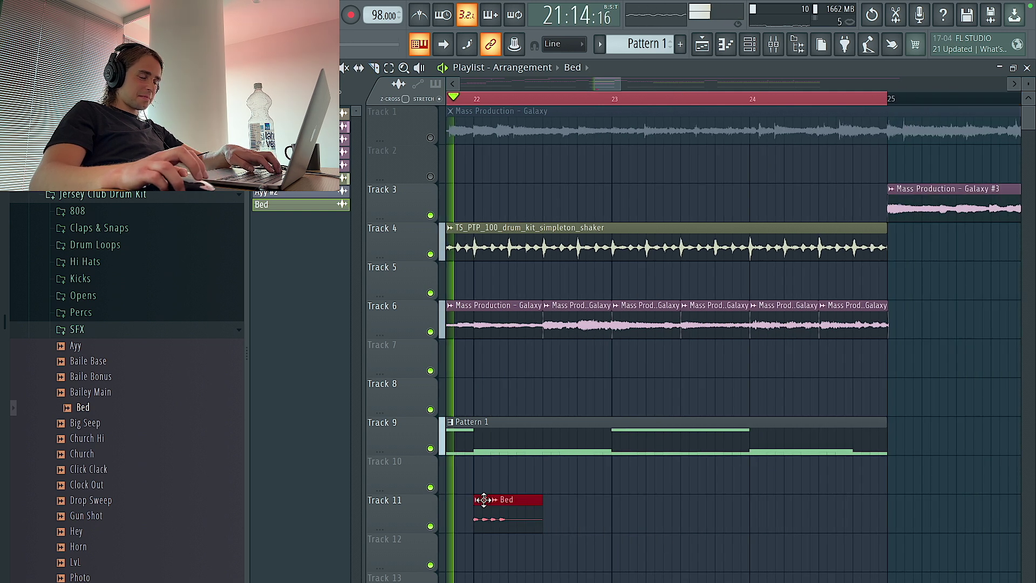
drag(507, 519, 686, 524)
key(space)
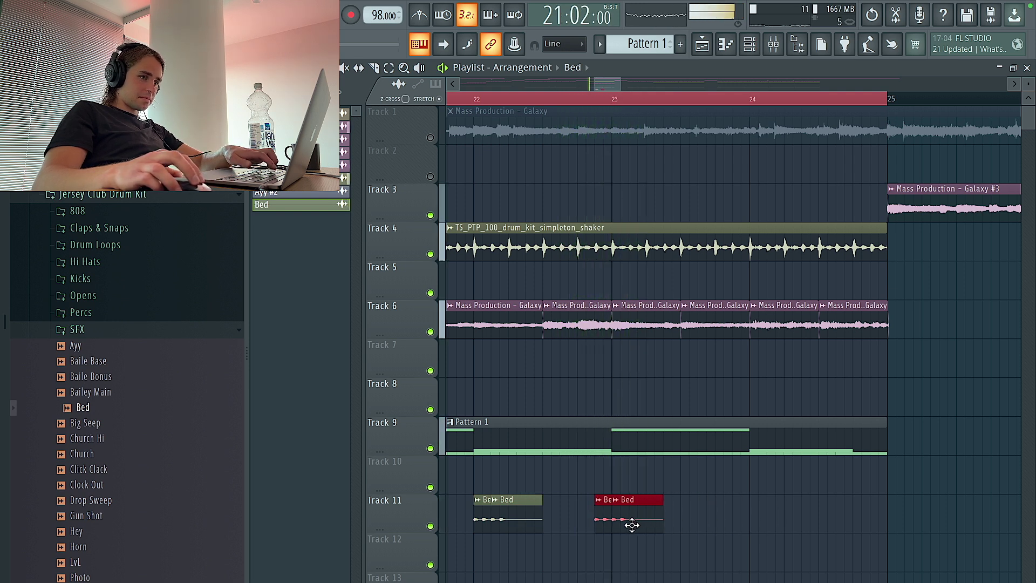
drag(712, 569, 755, 516)
scroll(755, 516, down, 2)
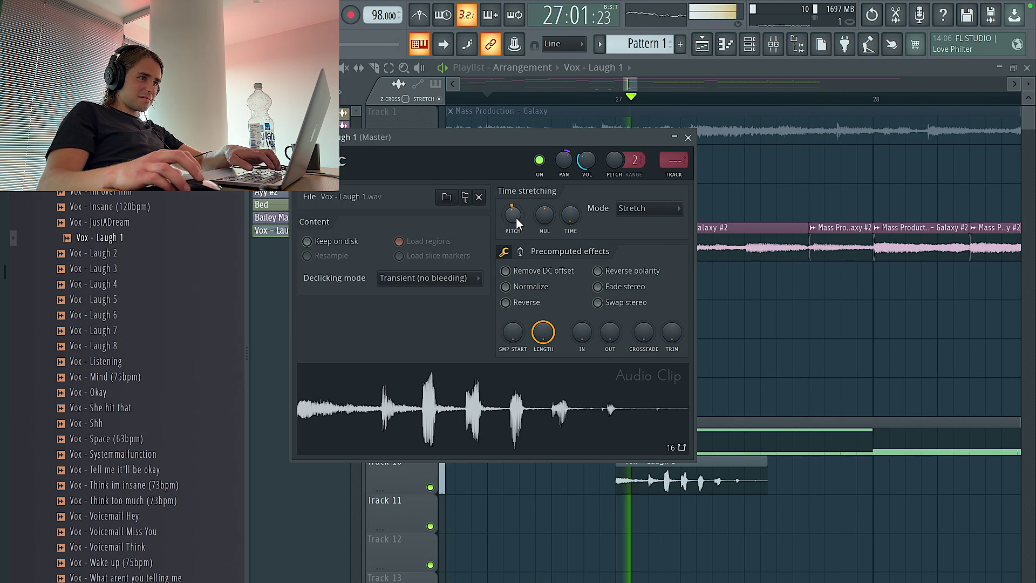
Adjust the time-stretching pitch of the Vox - Laugh 1 clip at bar 27.
drag(518, 217, 518, 221)
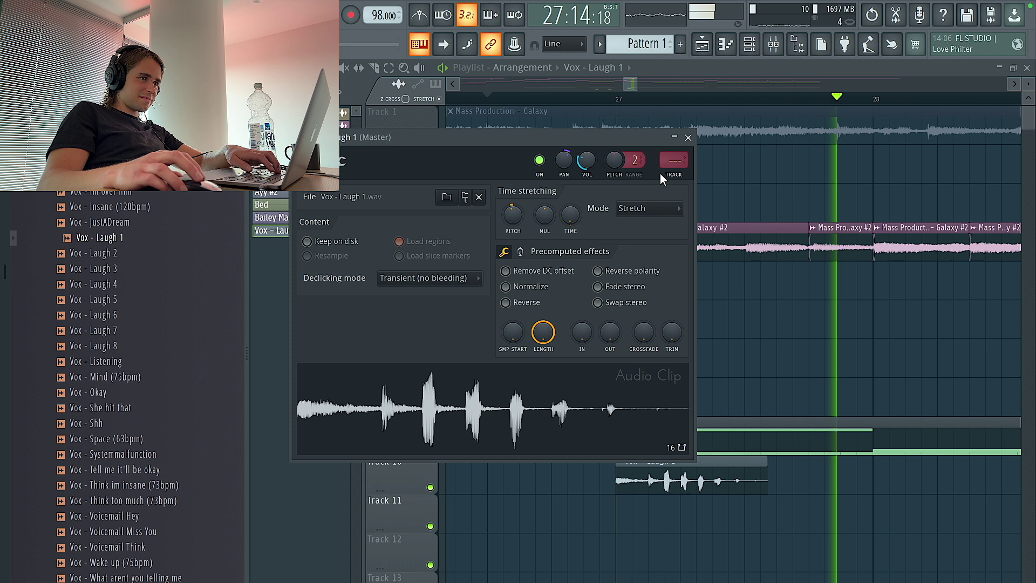
click(688, 137)
scroll(739, 176, down, 3)
drag(669, 561, 518, 505)
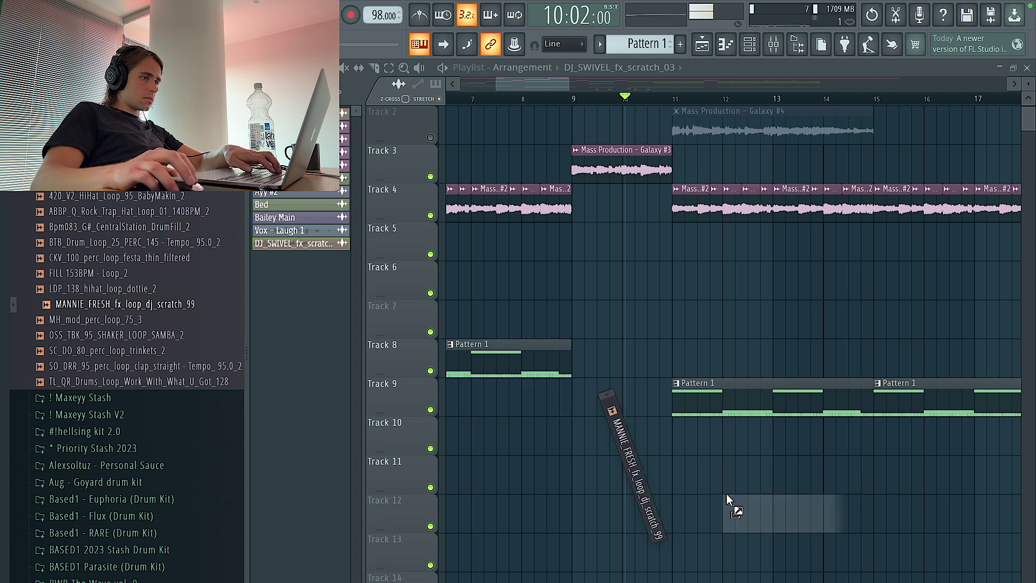
Place the MANNIE_FRESH_fx_loop_dj_scratch_99 sample on Track 11 so it fills the last half bar ahead of bar 11.
drag(727, 499, 656, 485)
key(space)
scroll(656, 484, up, 3)
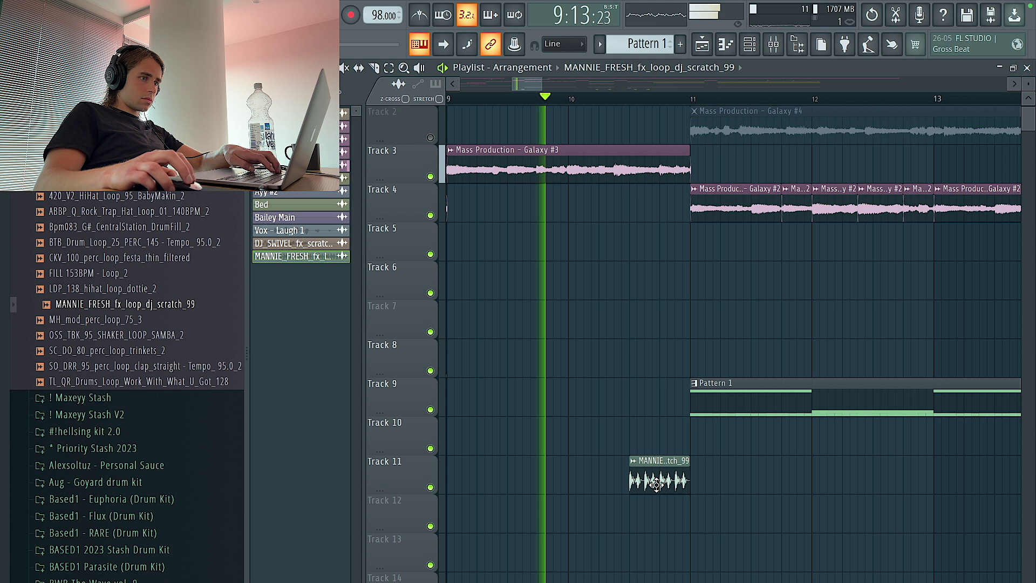
Route the MANNIE_FRESH scratch clip to mixer track 15 and load the PanMan effect on it.
double_click(655, 484)
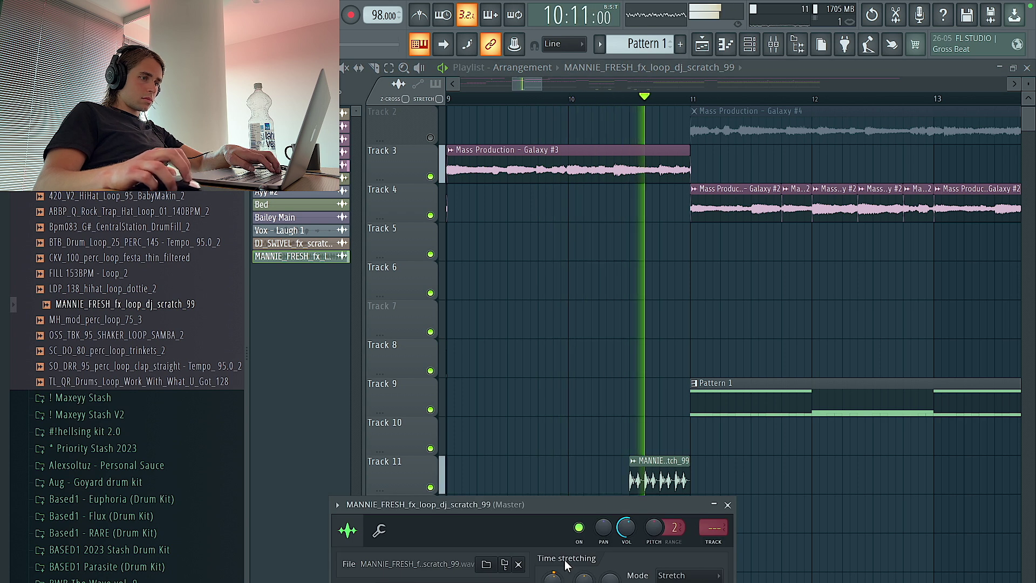
key(Escape)
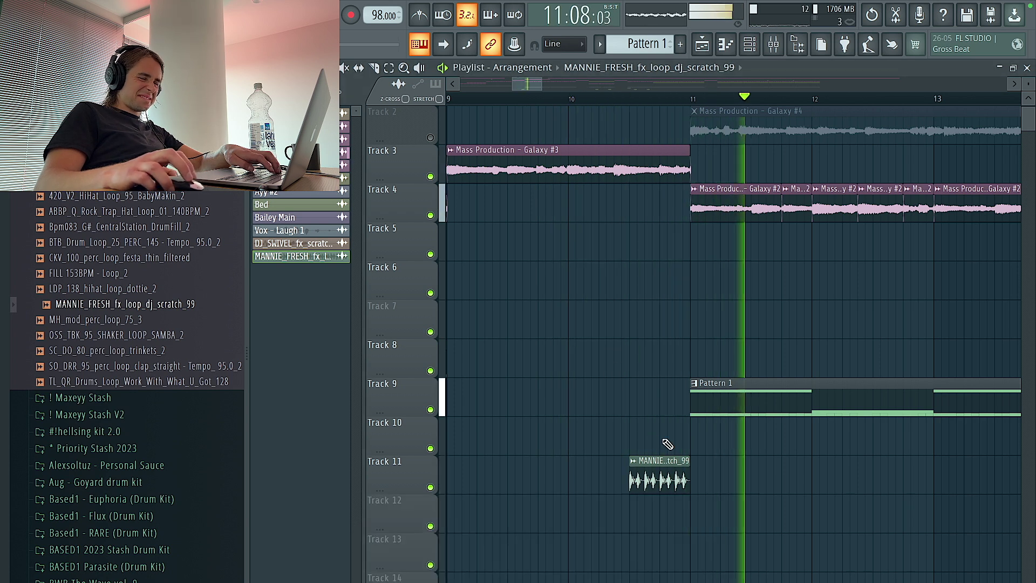
double_click(658, 490)
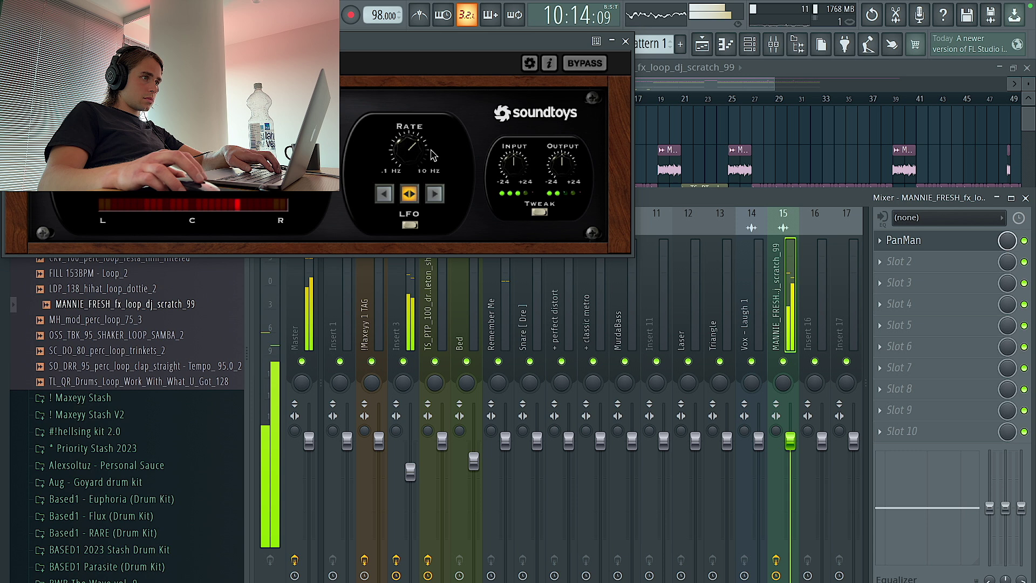
click(626, 42)
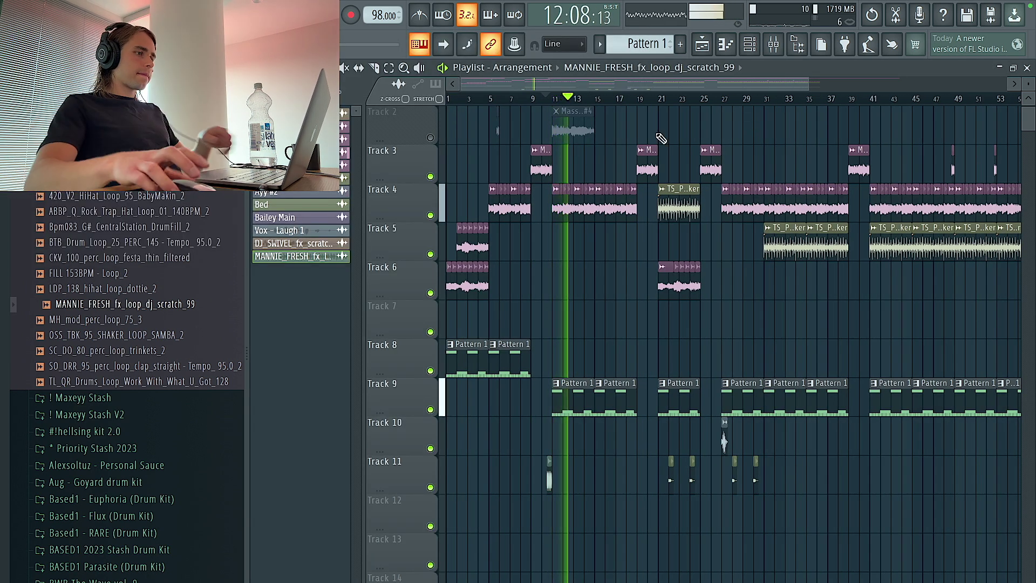
Switch to the Splice sample library and audition OSS_TBK_PERCUSSION_ONE_SHOT__SCRATCH.wav among the scratch samples.
scroll(530, 197, up, 3)
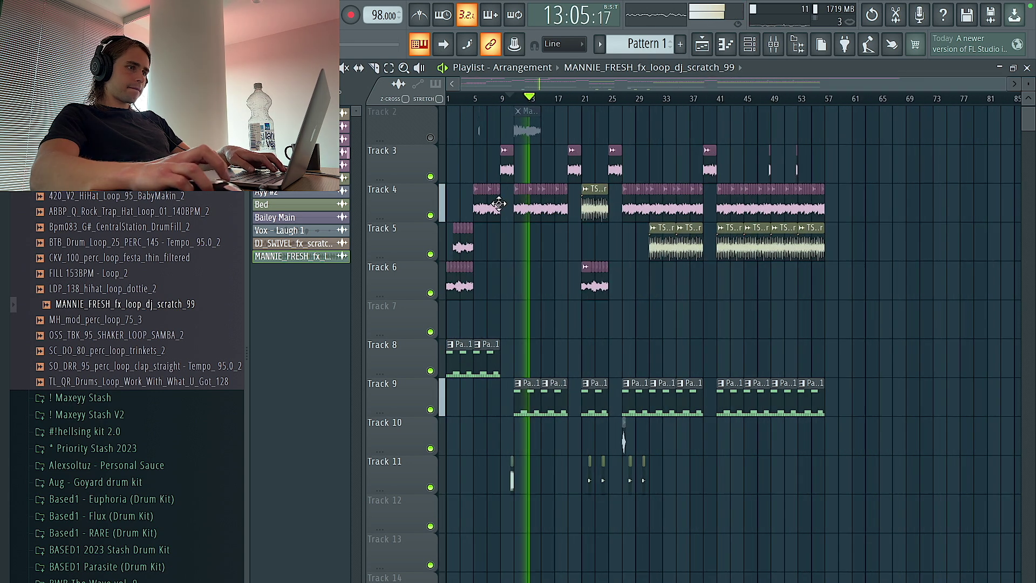
key(ctrl+Left)
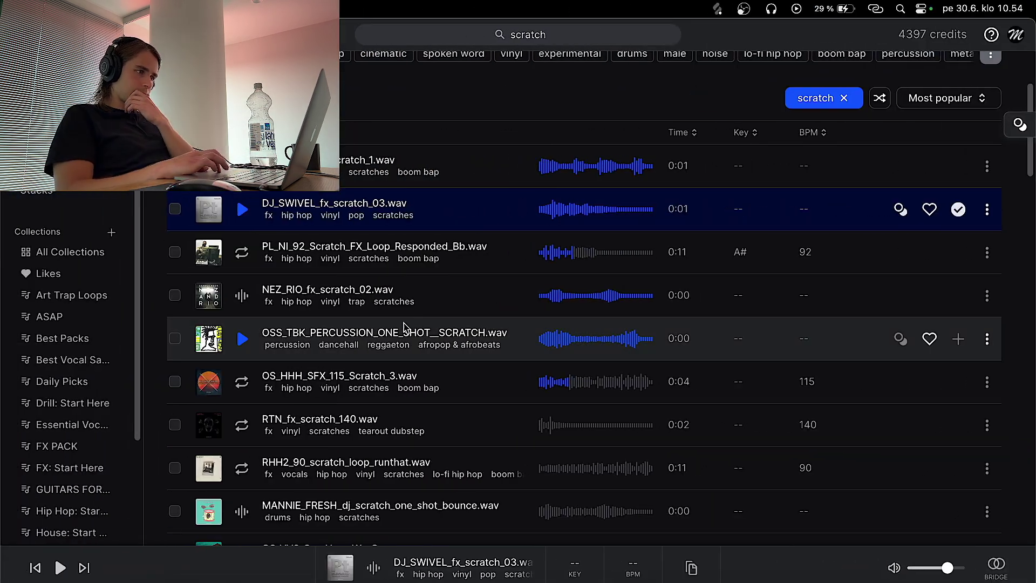
key(Down)
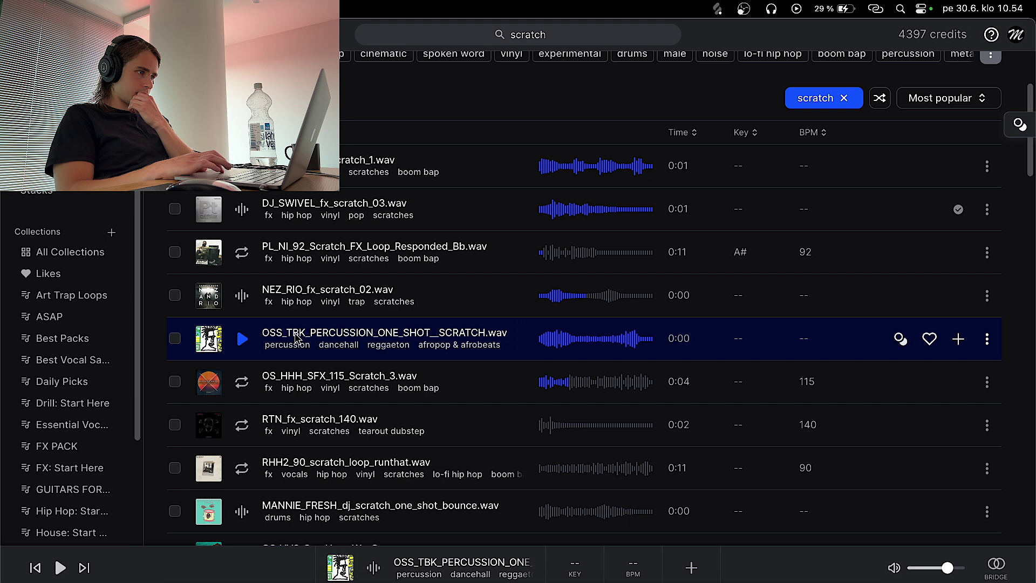
key(ctrl+Right)
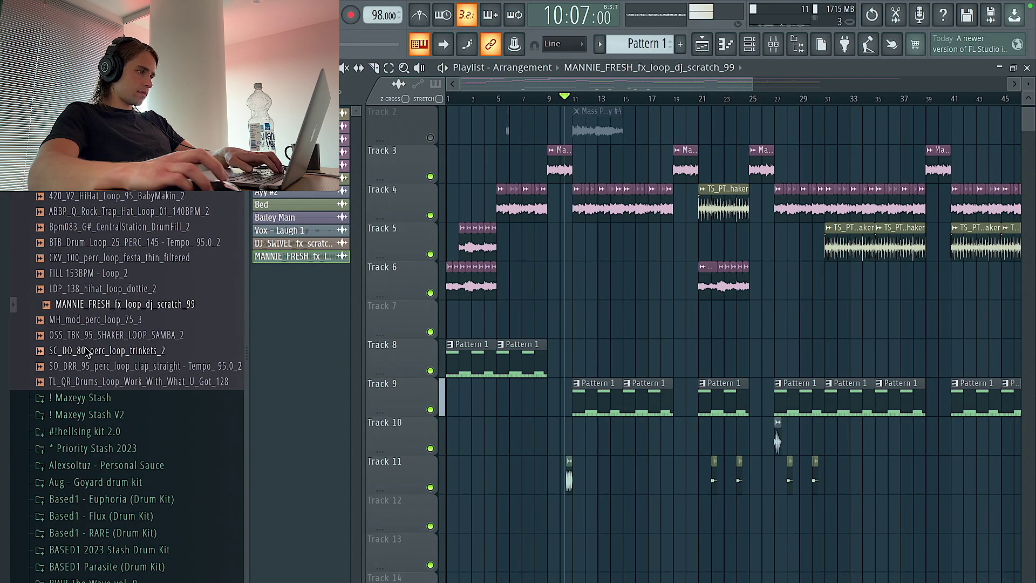
Browse the drum kits' percussion and add balls (perc) from kley - Blaster Drum Kit as a channel with its piano roll open.
scroll(734, 340, up, 3)
scroll(158, 300, up, 10)
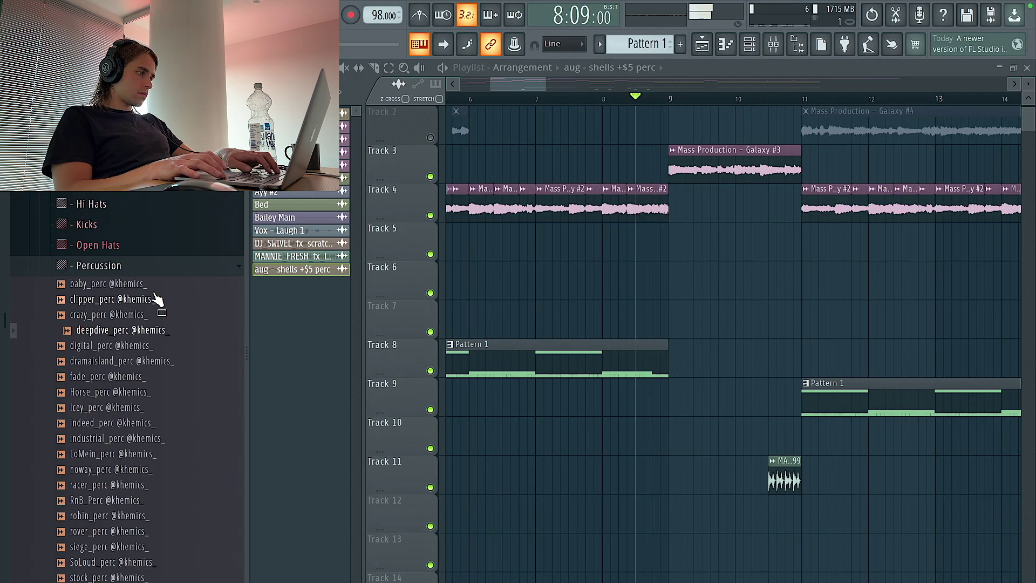
scroll(145, 323, up, 5)
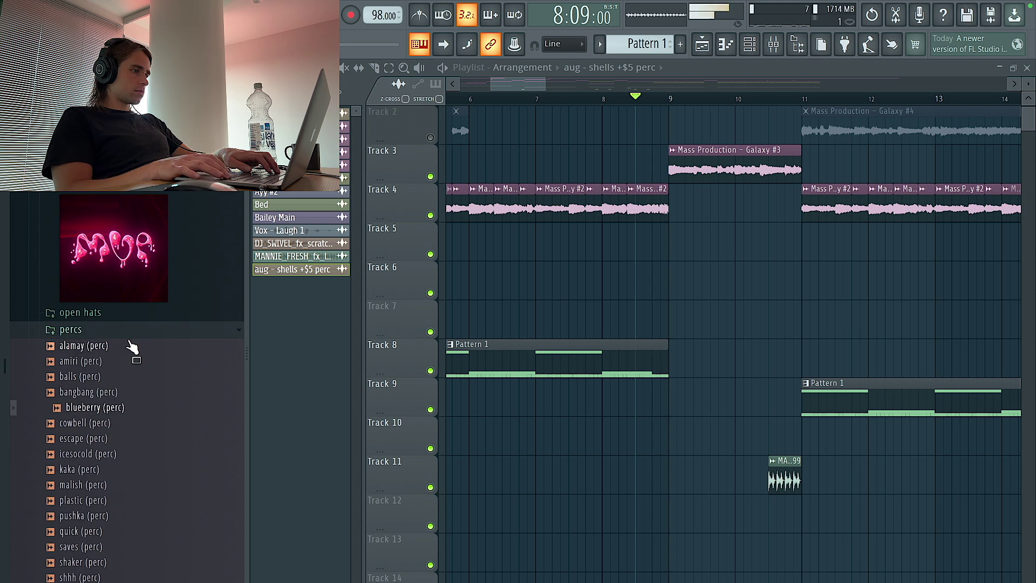
scroll(108, 378, up, 3)
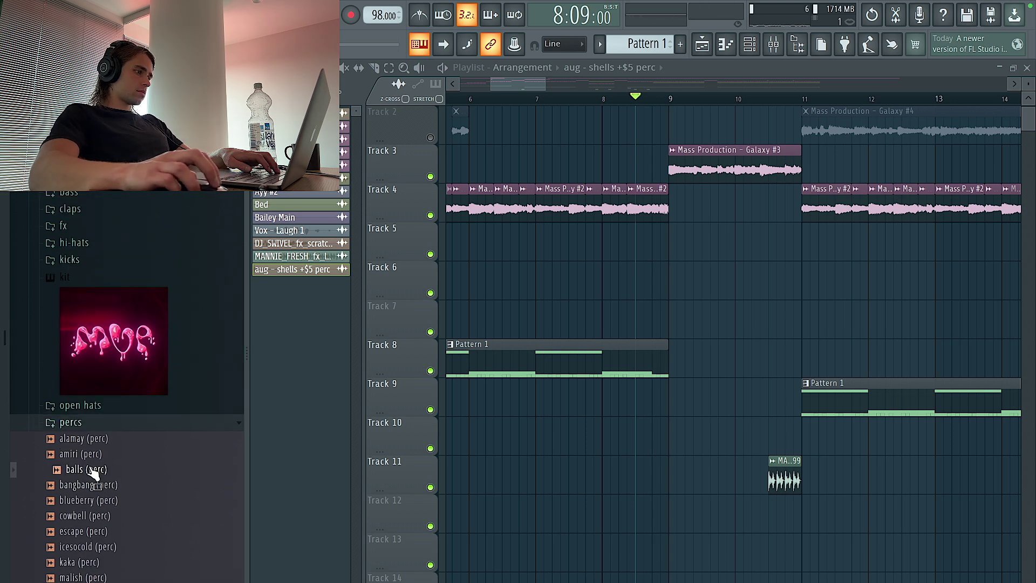
scroll(95, 471, up, 1)
key(F7)
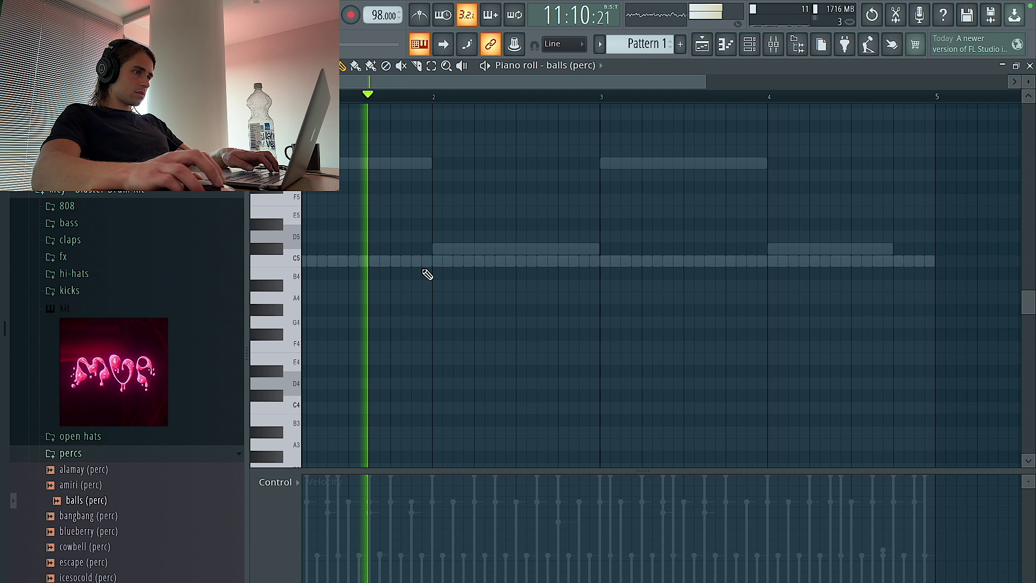
Add a half-beat C5 note for balls (perc) midway through beat 3 of bar 2.
click(553, 262)
key(space)
key(space)
drag(556, 262, 549, 263)
key(ctrl+a)
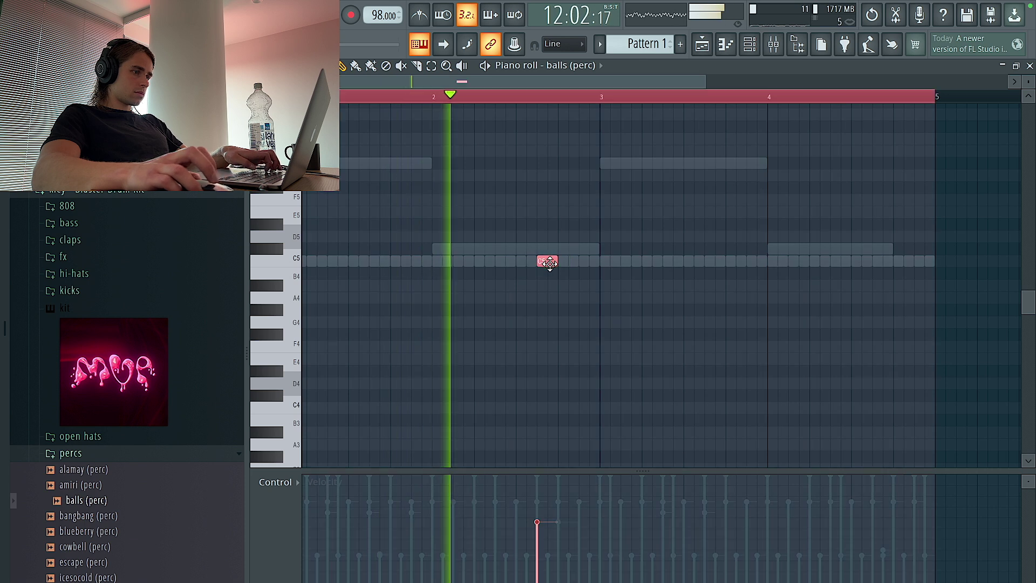
key(ctrl+d)
scroll(620, 280, down, 2)
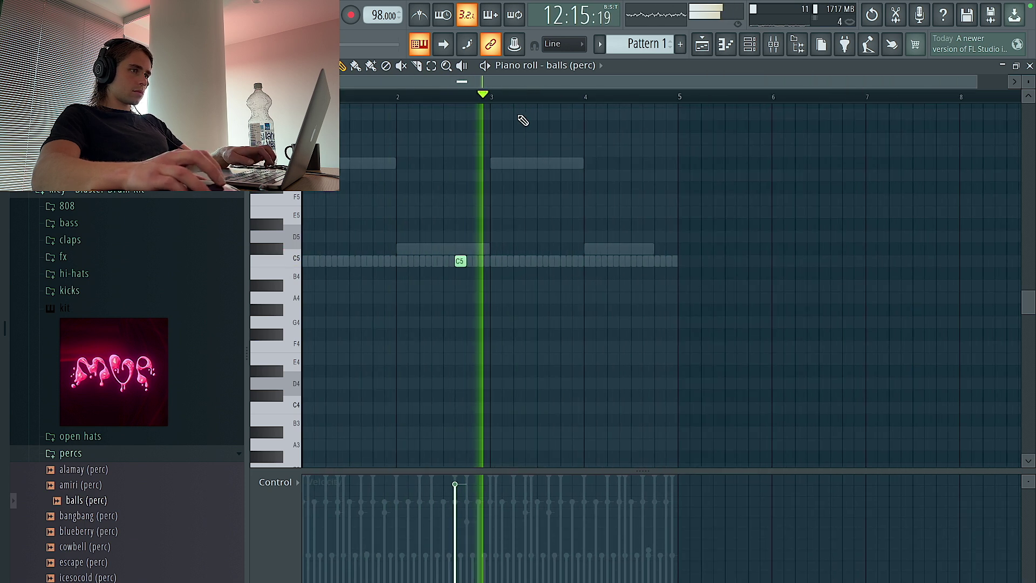
Duplicate the bar 2 percussion note to the same position in bar 4 and raise both notes to C#5.
key(ctrl+b)
key(ctrl+d)
key(ctrl+a)
key(Up)
key(ctrl+d)
scroll(659, 210, down, 1)
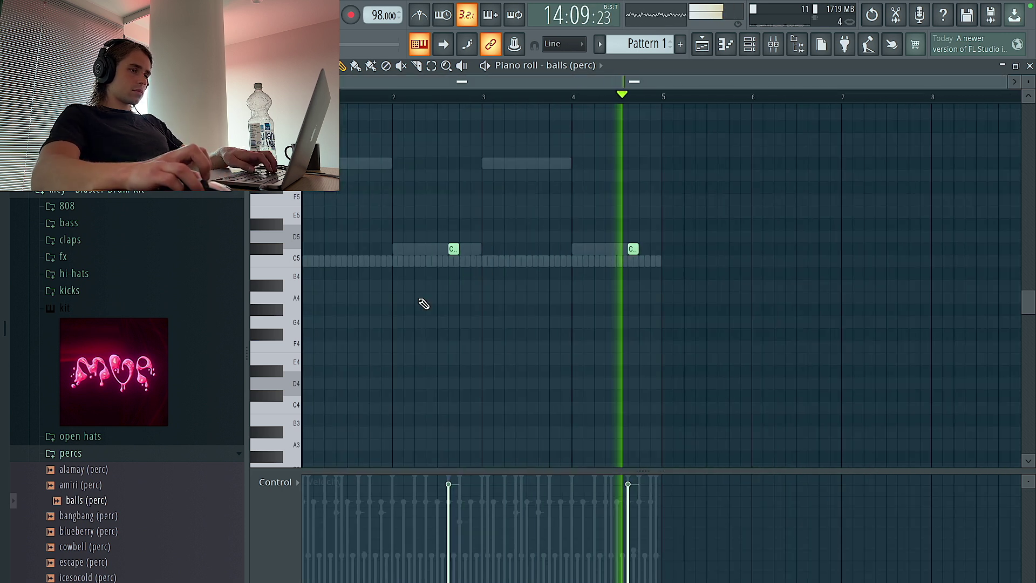
Lower both balls (perc) notes by a semitone to C5.
scroll(423, 304, up, 3)
key(F6)
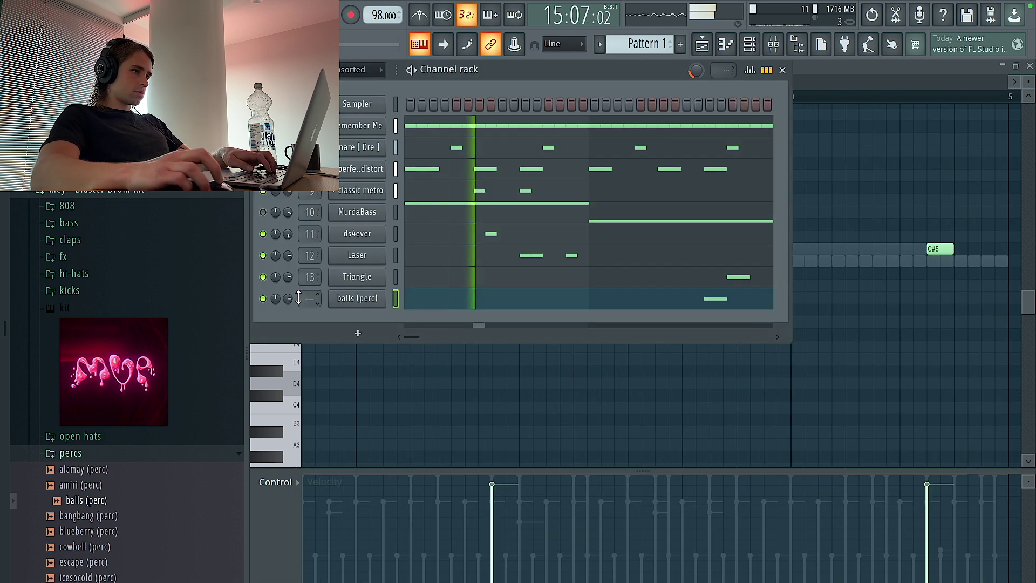
key(F6)
key(Down)
scroll(717, 115, down, 2)
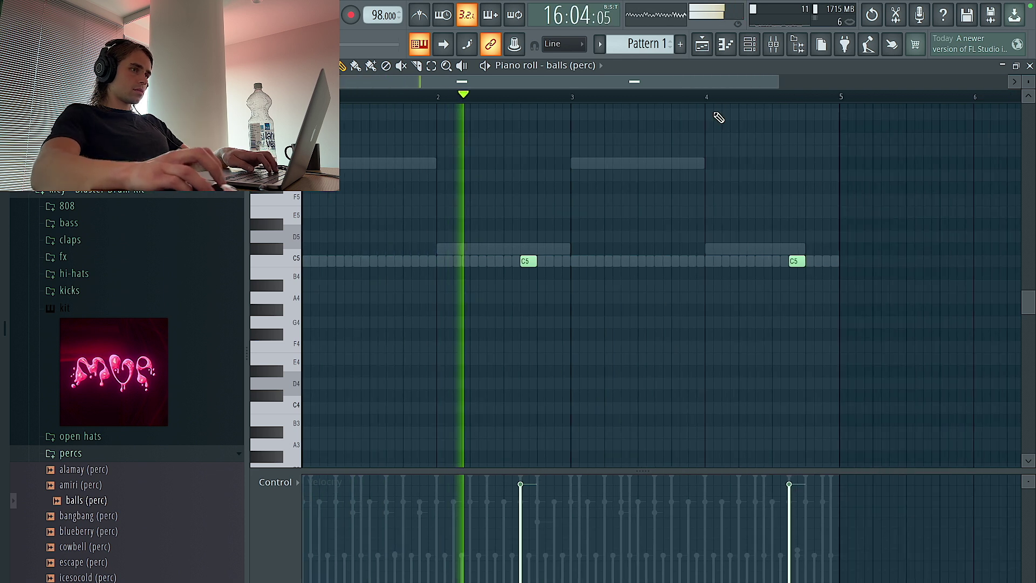
Route the balls (perc) channel to mixer track 13.
click(750, 47)
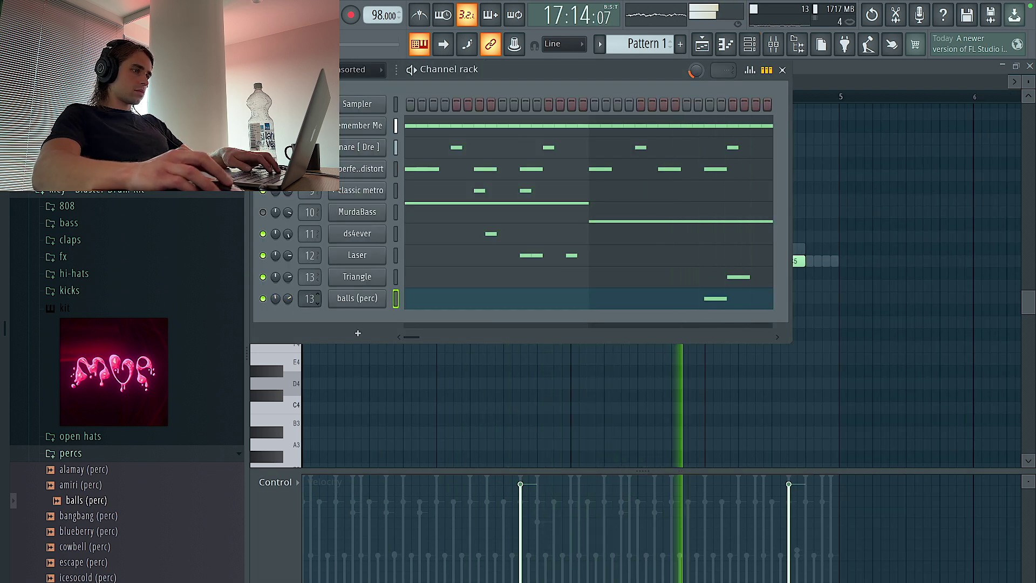
key(F6)
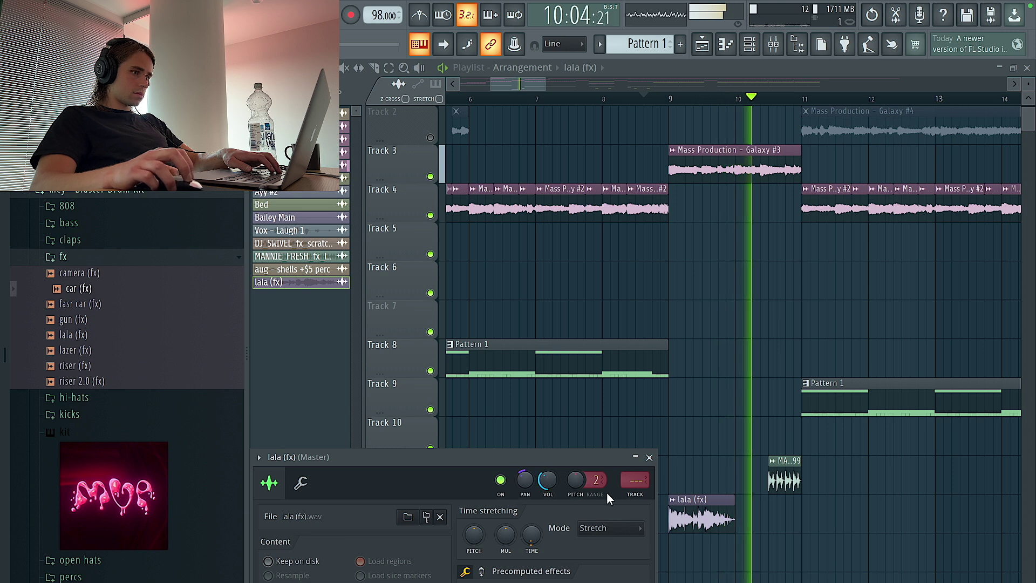
Select bars 11 to 19 of the playlist arrangement and solo Track 4.
key(F9)
key(F9)
scroll(615, 256, down, 3)
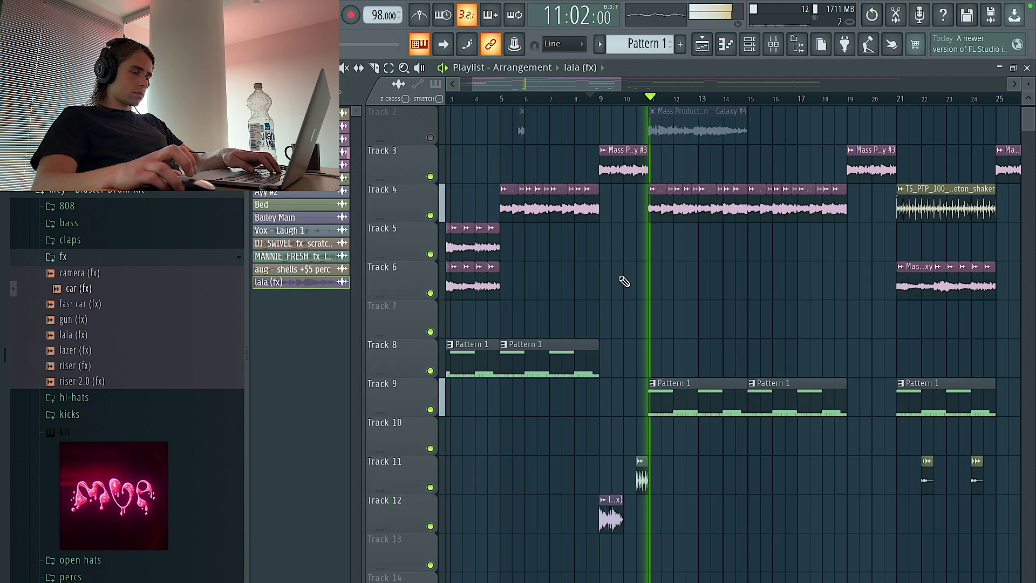
scroll(602, 340, down, 3)
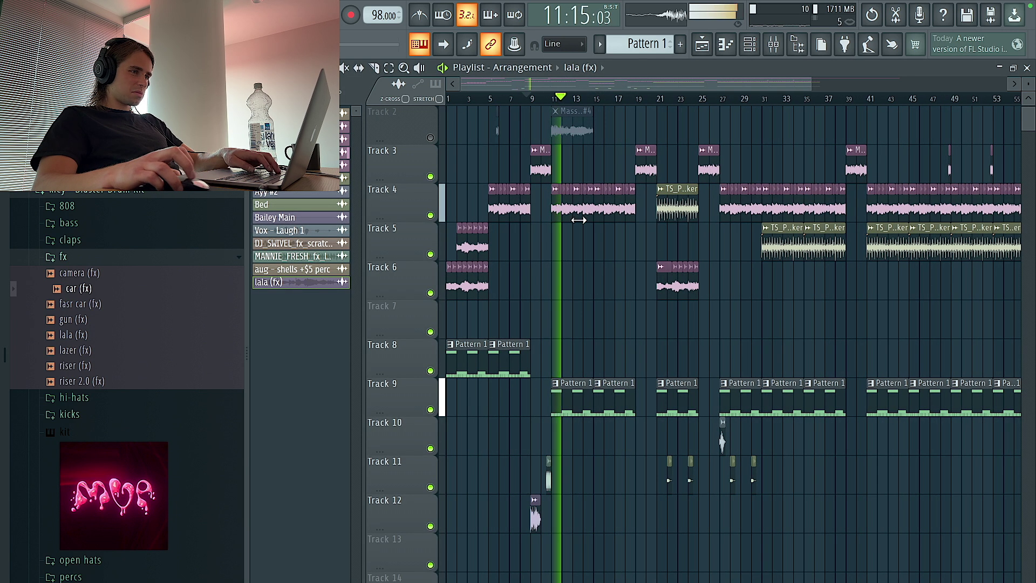
drag(562, 103, 628, 105)
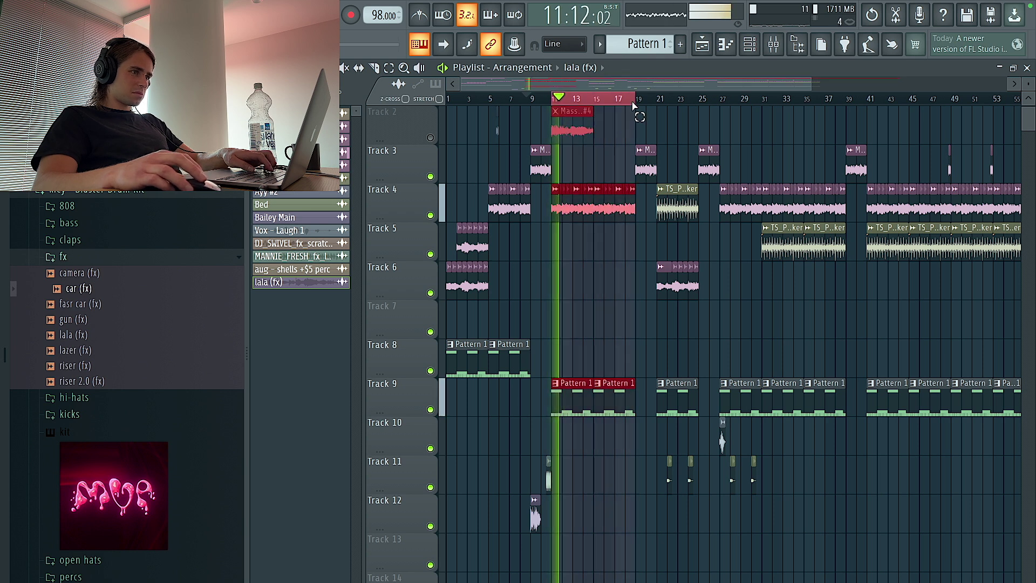
right_click(430, 215)
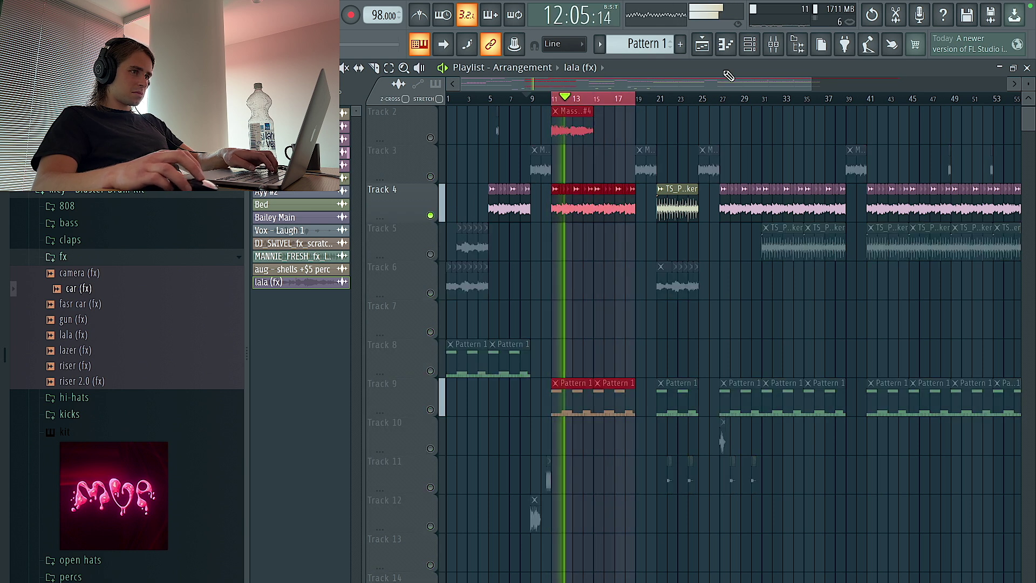
Examine the settings of the slap [bass]_2 channel in the channel rack.
click(777, 45)
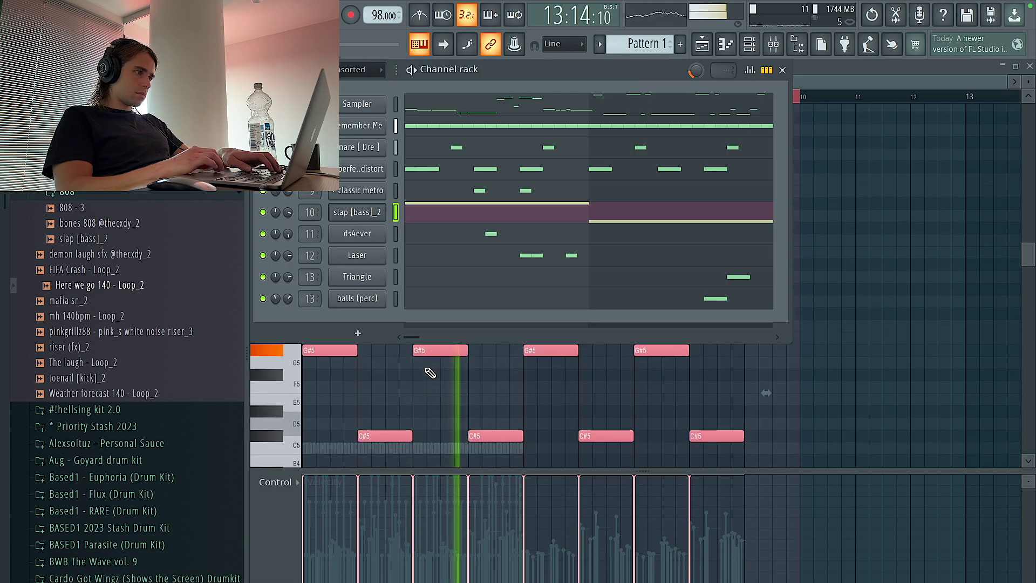
click(357, 212)
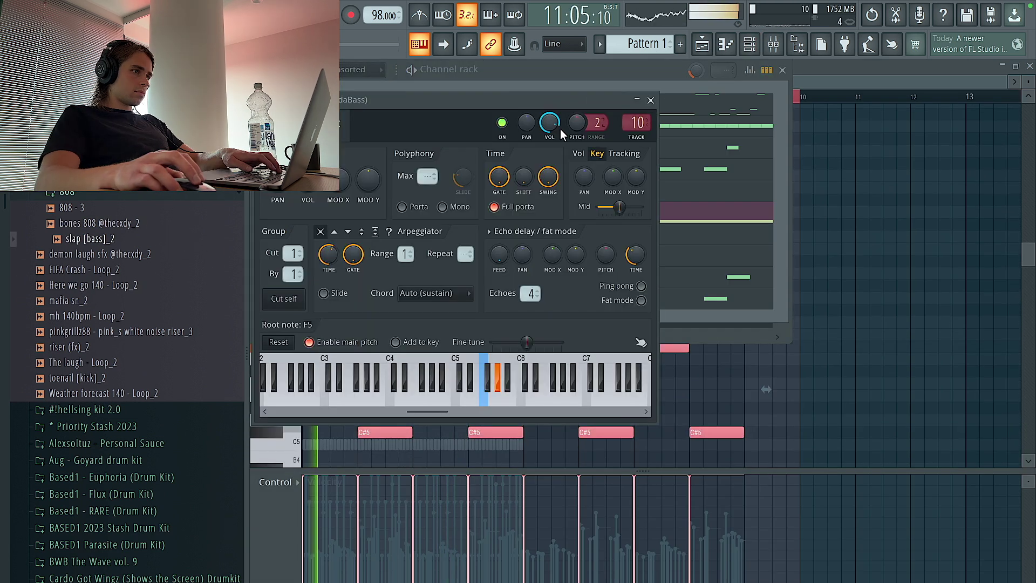
click(652, 101)
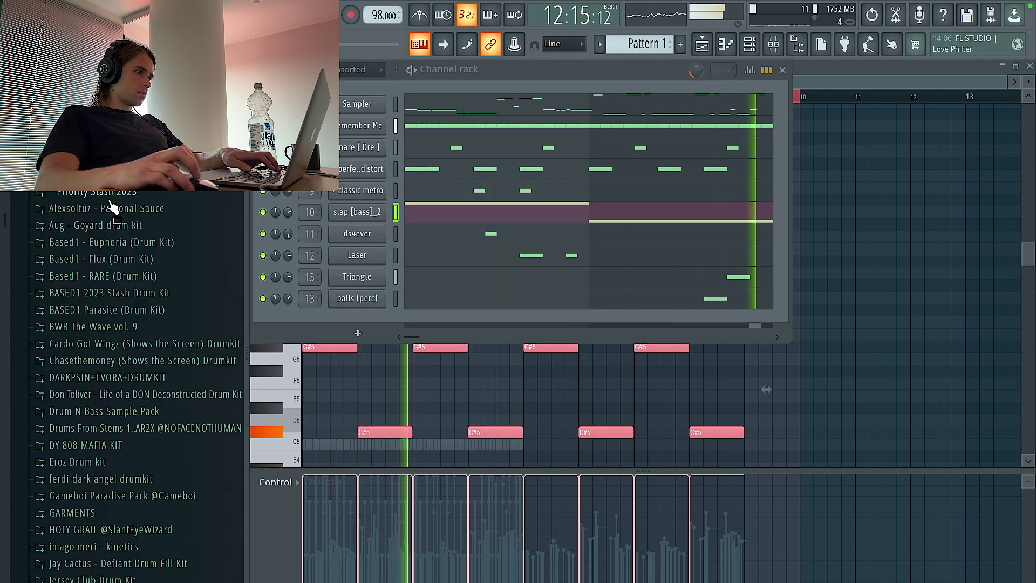
Load the based fav (bass) sample from the bass folder of the BASED1 2023 Stash Drum Kit.
scroll(127, 297, up, 2)
click(123, 355)
click(102, 393)
scroll(103, 393, down, 2)
click(103, 394)
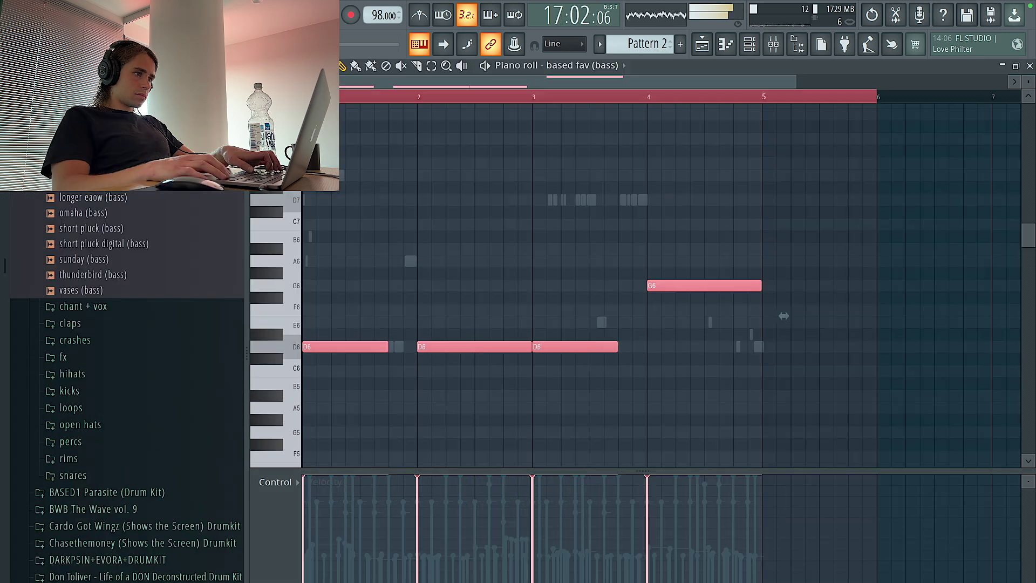
Lower the based fav (bass) notes in Pattern 2 by one octave to D5 and G5 and play them back.
scroll(610, 227, up, 4)
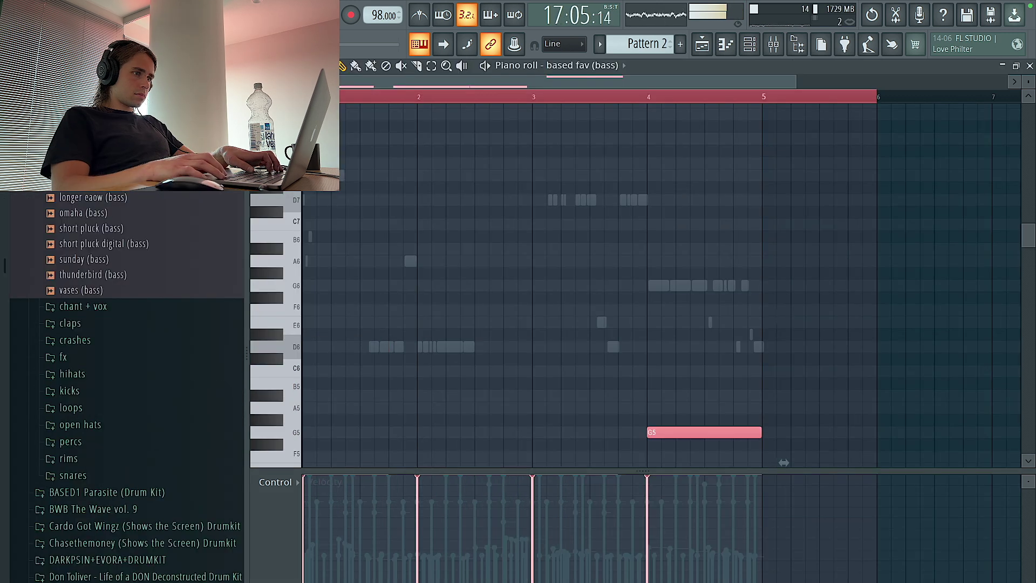
scroll(676, 234, down, 2)
scroll(675, 234, down, 8)
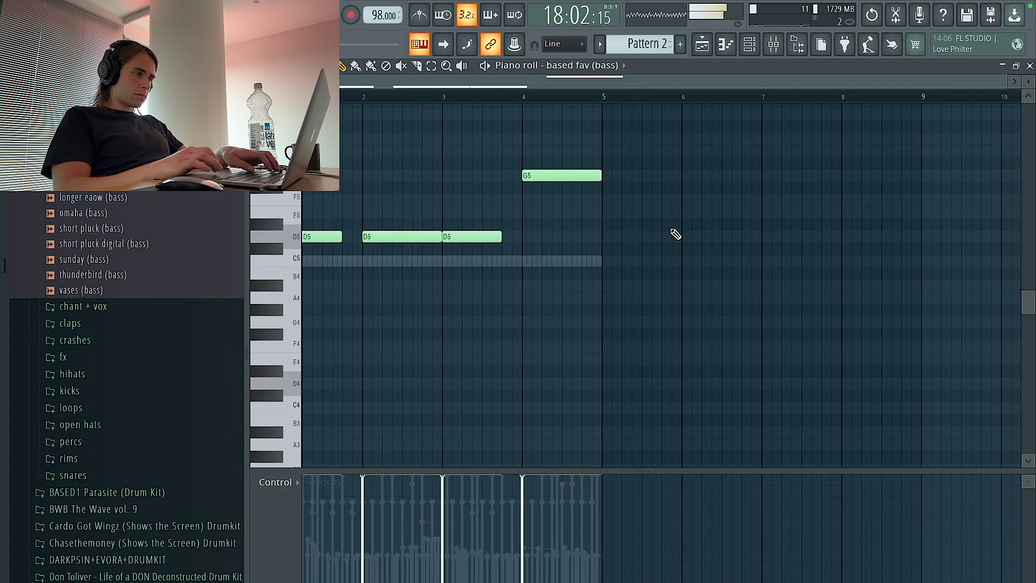
scroll(549, 234, up, 3)
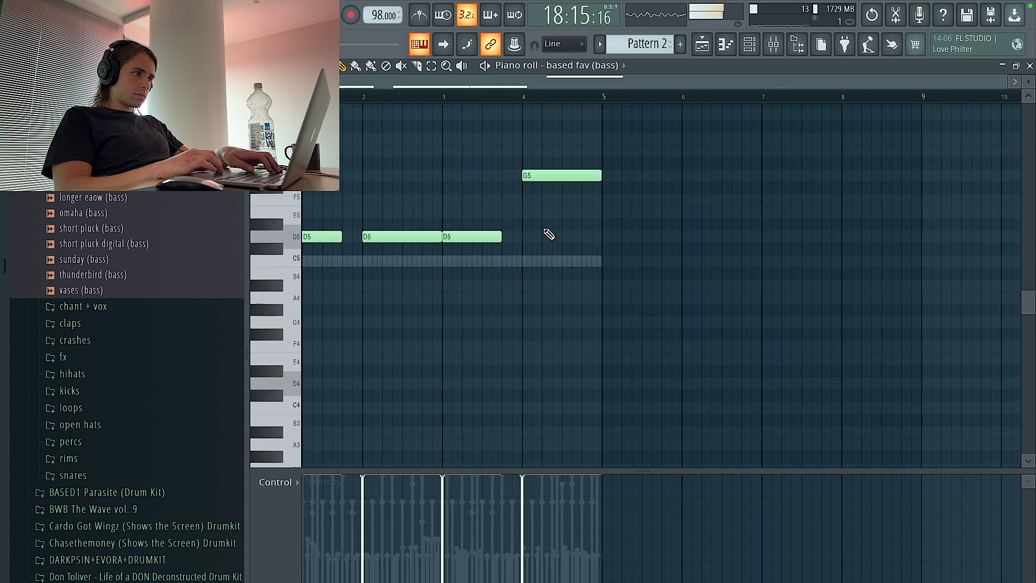
key(space)
key(space)
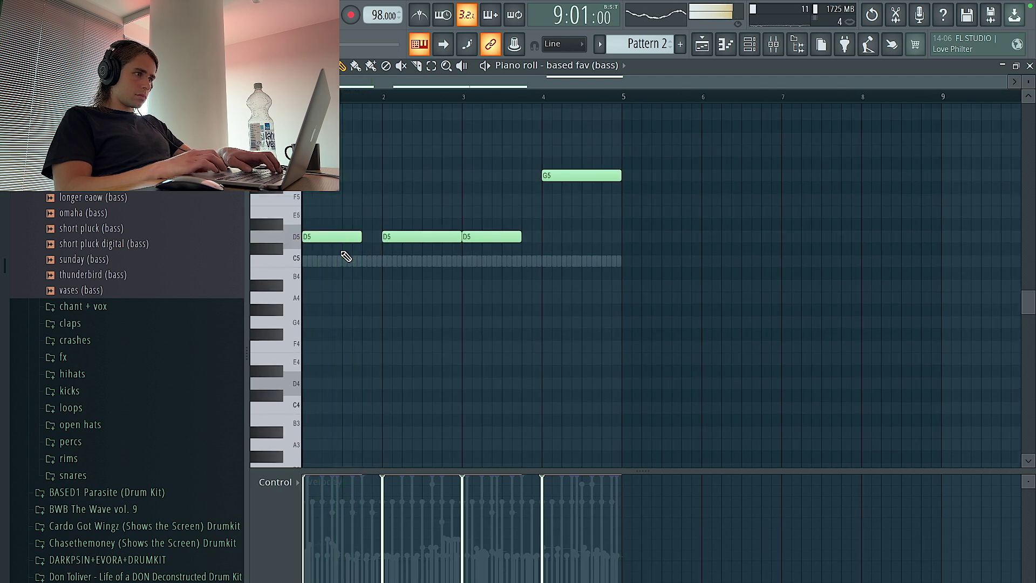
Split bar 1 of the bass line into two D5 notes and extend the notes so they run end to end.
key(ctrl+a)
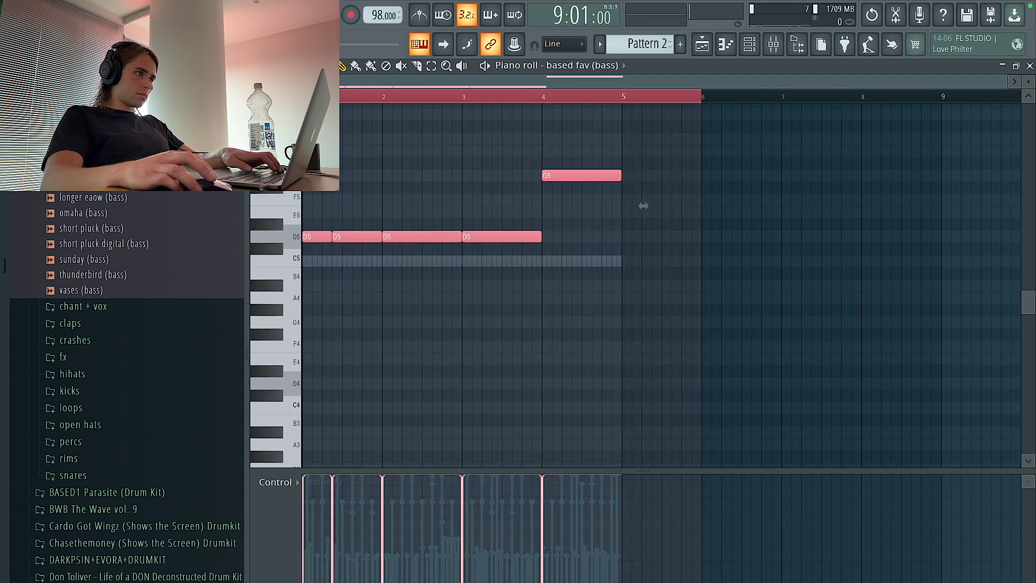
key(ctrl+d)
key(space)
Shorten the four D5 bass notes in bars 1 to 3 to leave a gap before each following note.
scroll(316, 307, up, 3)
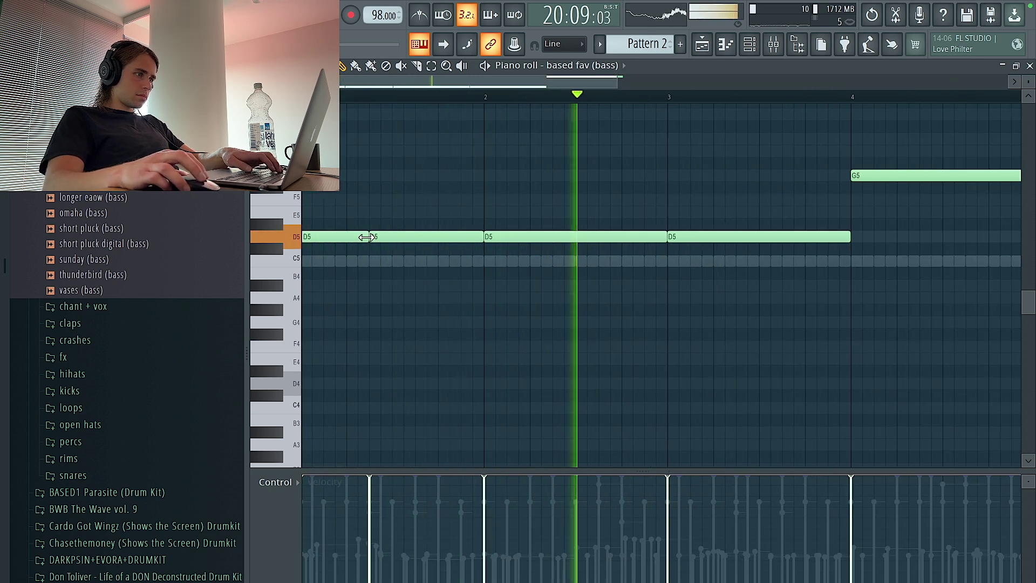
key(space)
drag(368, 236, 347, 238)
key(space)
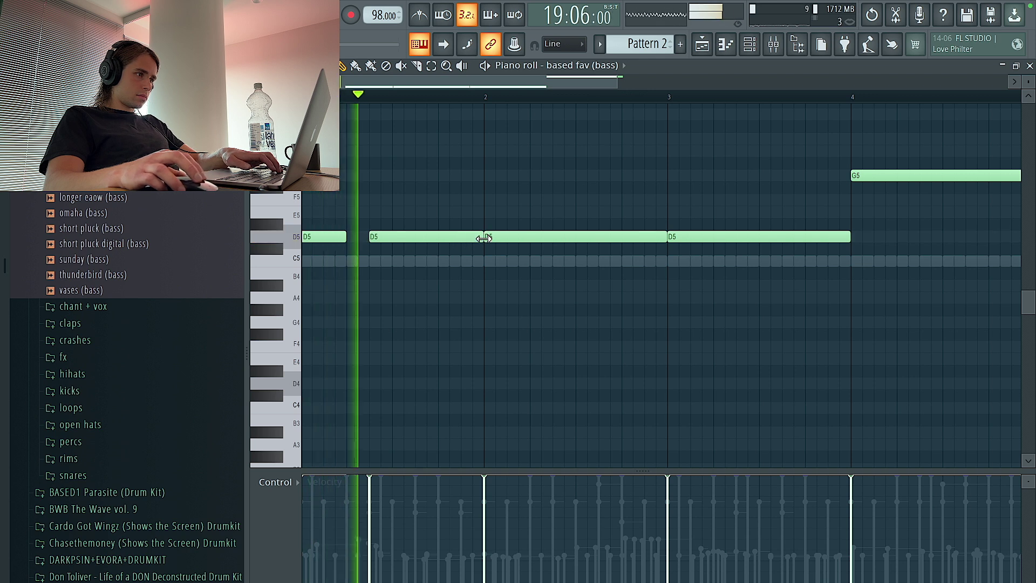
drag(482, 237, 462, 237)
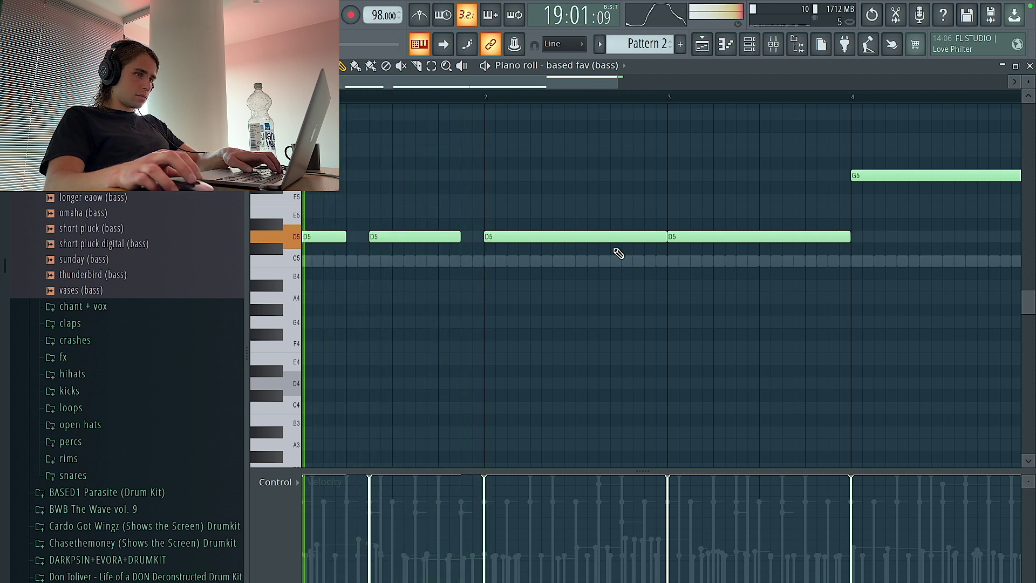
drag(665, 236, 620, 237)
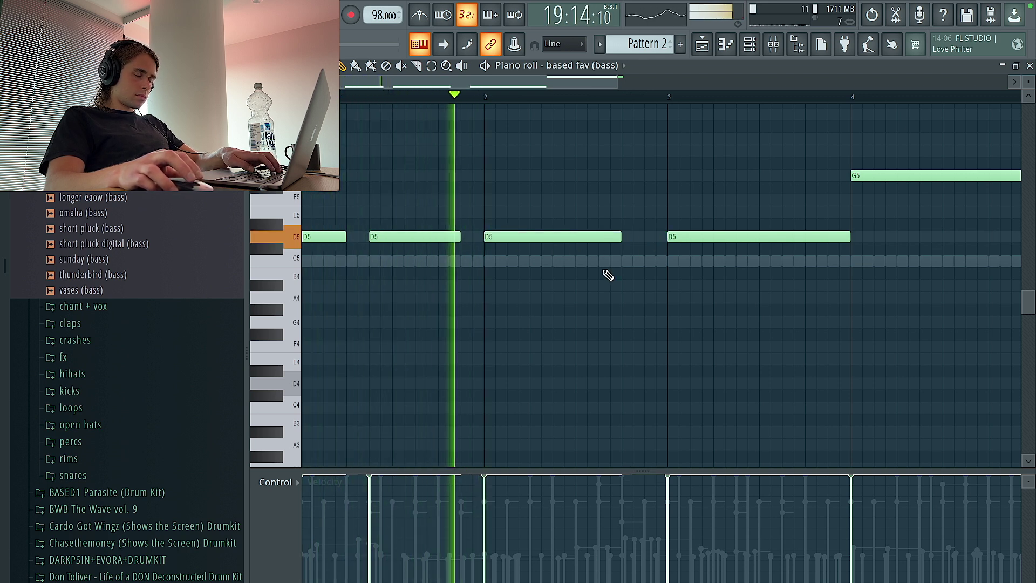
ctrl+scroll(615, 261, down, 3)
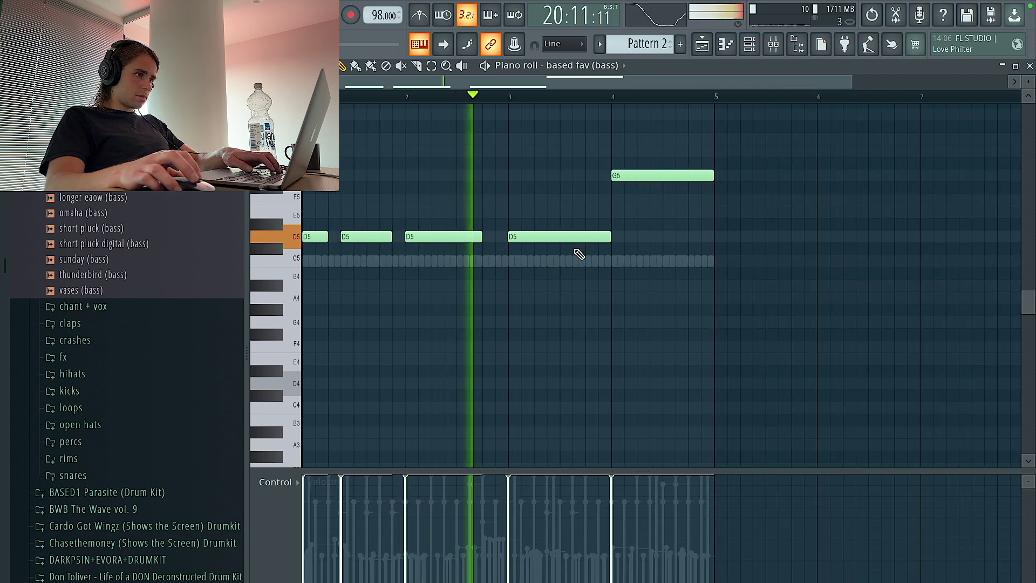
drag(608, 236, 580, 240)
key(space)
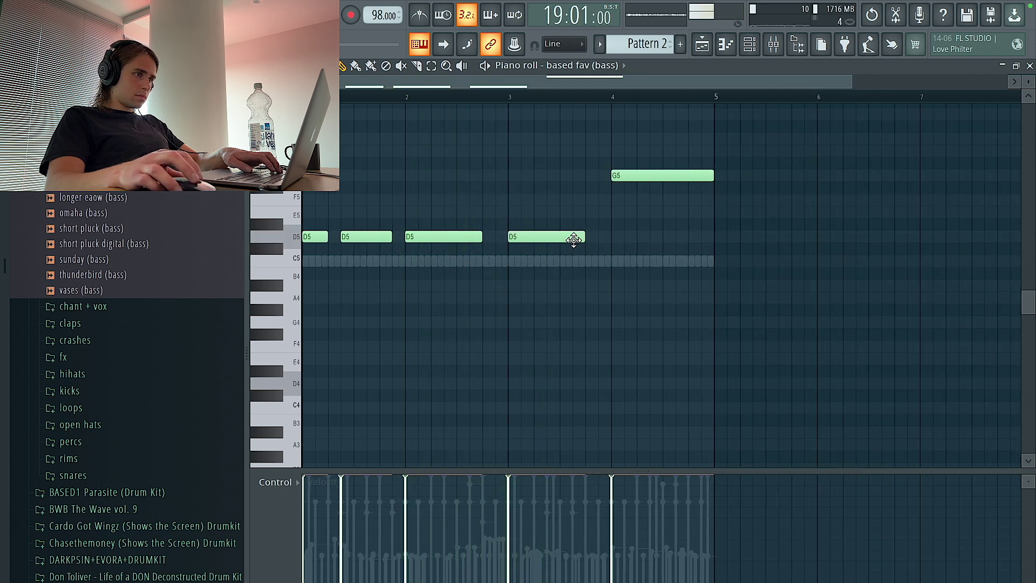
Raise the bar 3 bass note to G5 and play back the bass line.
key(space)
scroll(620, 243, up, 5)
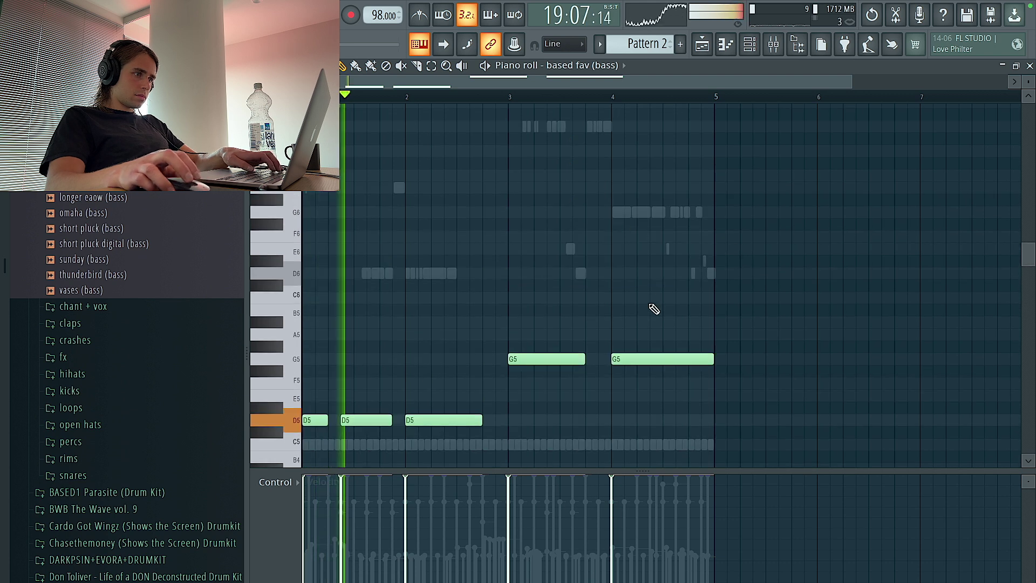
key(ctrl+a)
key(ctrl+d)
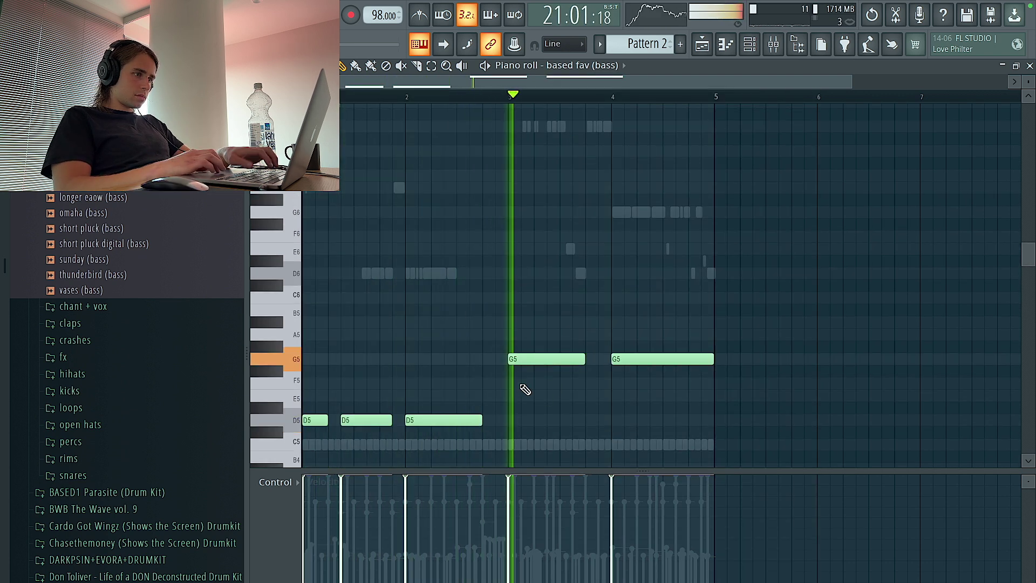
key(ctrl+a)
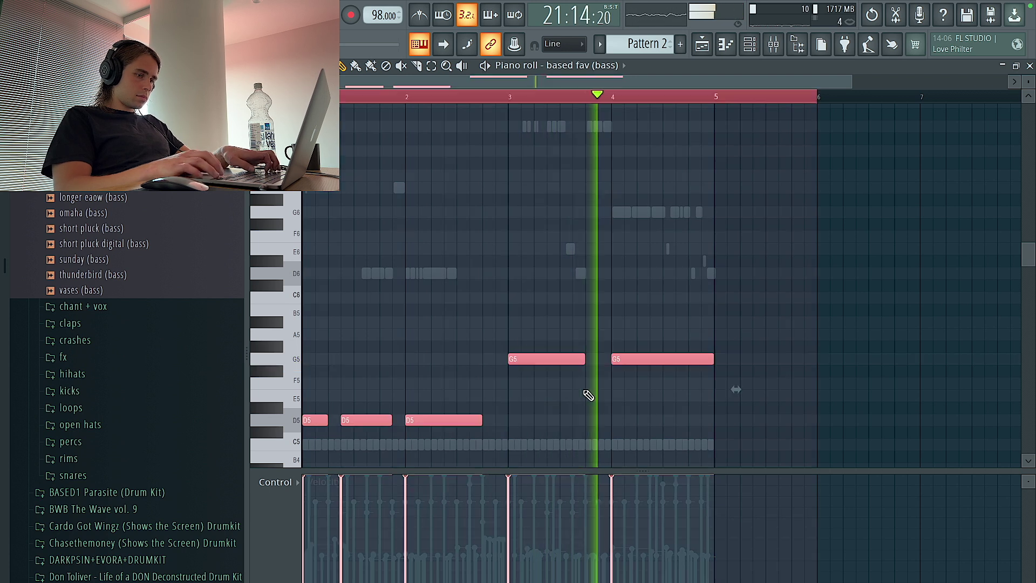
key(space)
Move the bar 4 bass note up to D7, then lower it one octave to D6.
click(662, 329)
drag(649, 347, 646, 199)
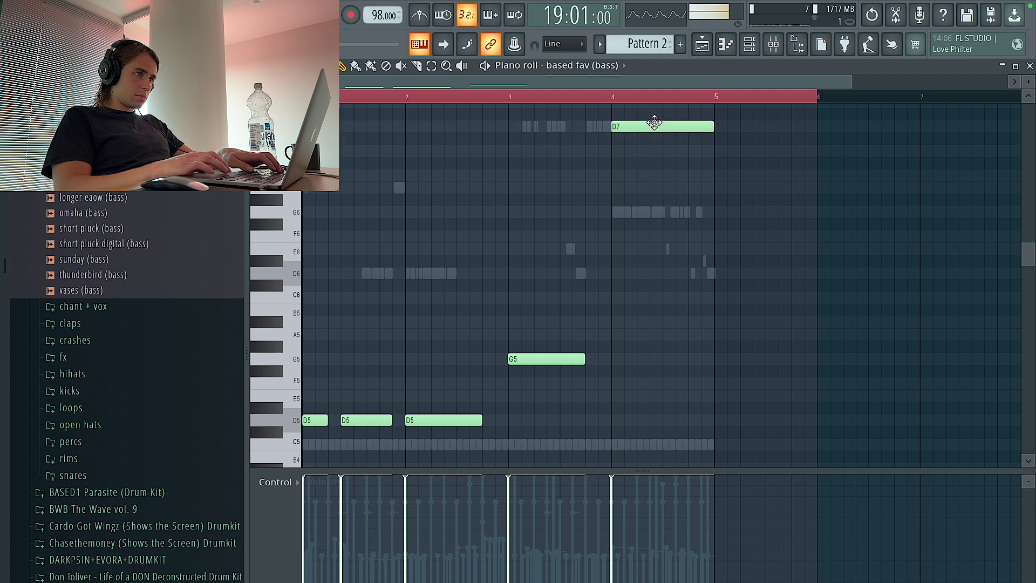
drag(655, 123, 653, 126)
key(ctrl+Down)
key(ctrl+Down)
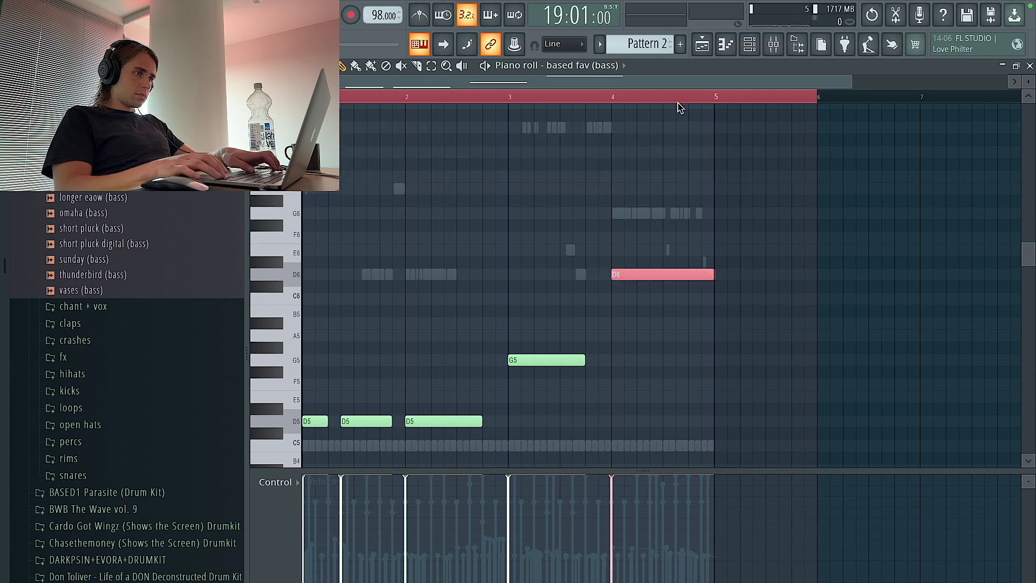
Lower all based fav (bass) notes by one octave while the pattern plays.
key(space)
scroll(687, 287, down, 2)
scroll(678, 300, down, 6)
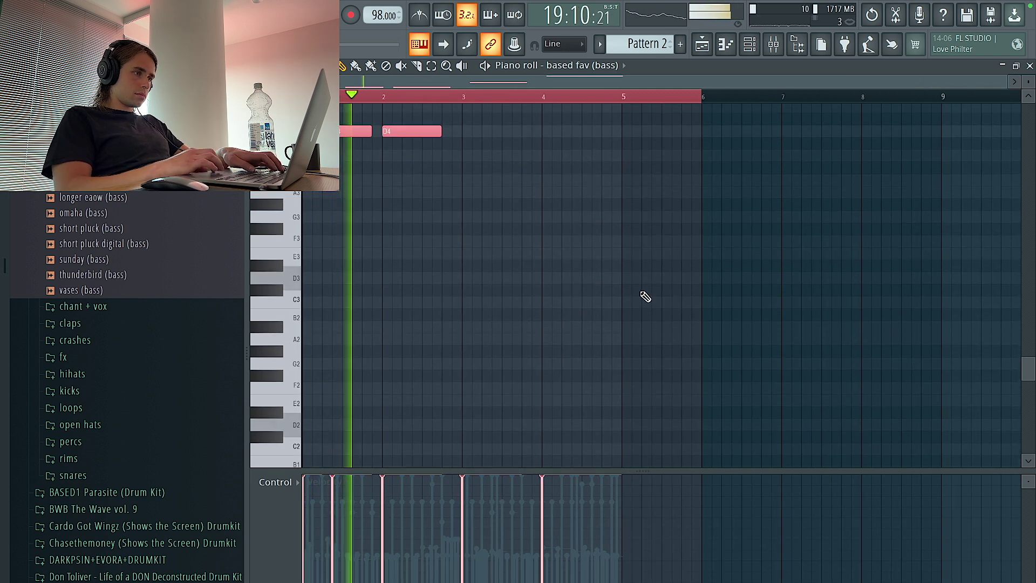
scroll(369, 330, up, 3)
scroll(359, 324, up, 4)
scroll(378, 317, down, 3)
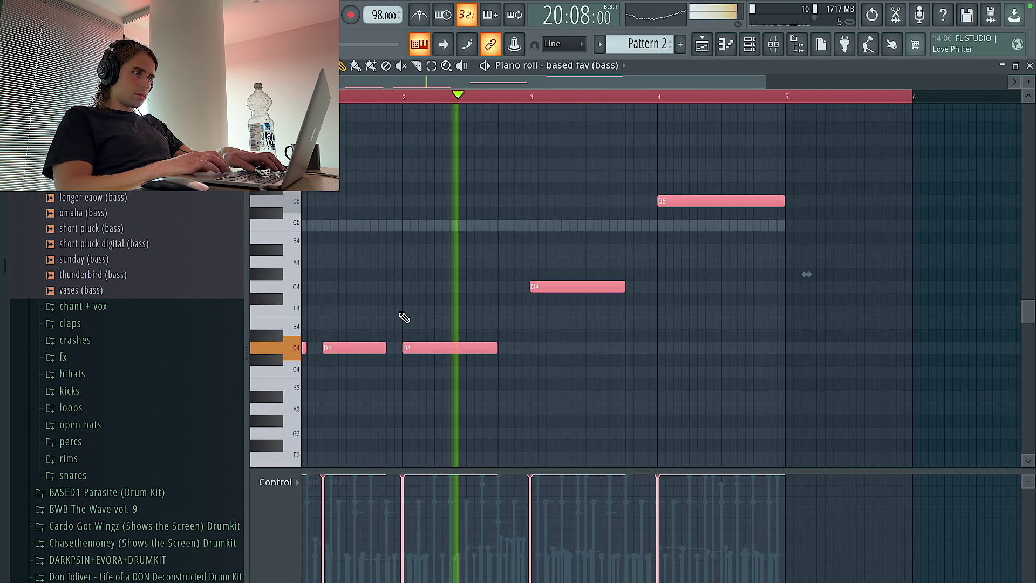
scroll(597, 302, down, 2)
click(597, 262)
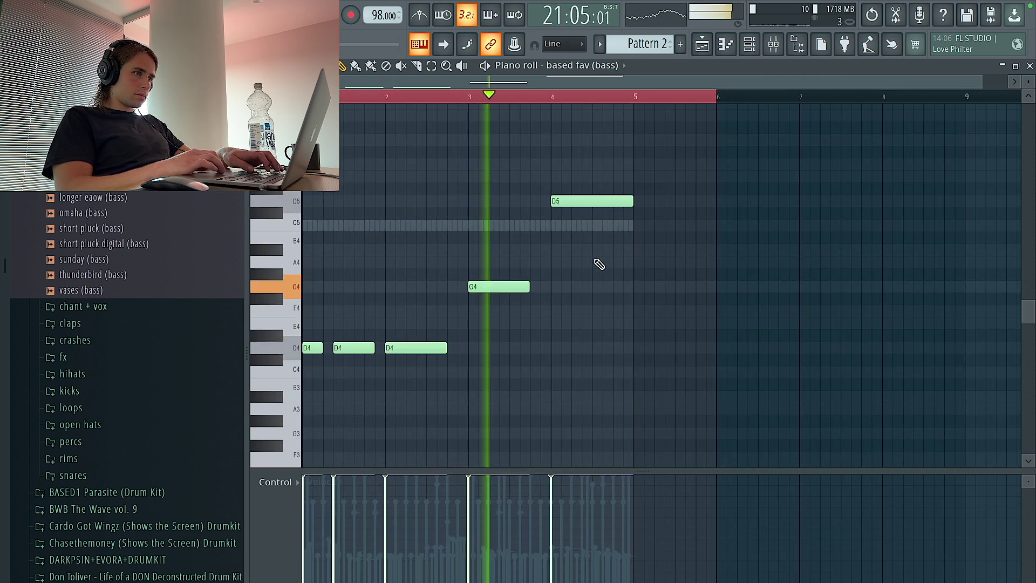
Lower the bar 4 bass note by one octave to D4.
drag(591, 201, 590, 289)
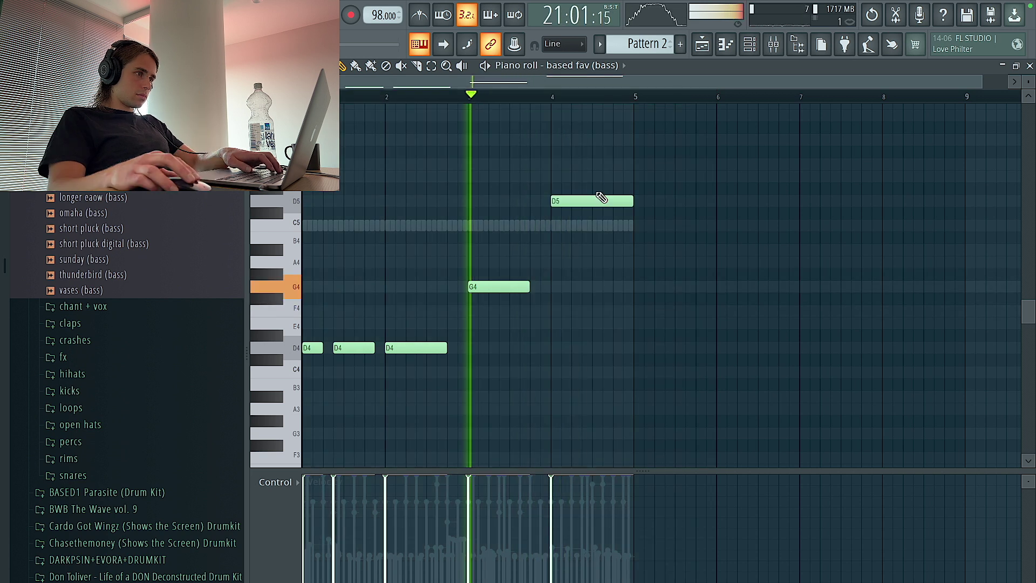
click(595, 205)
key(ctrl+Down)
key(ctrl+d)
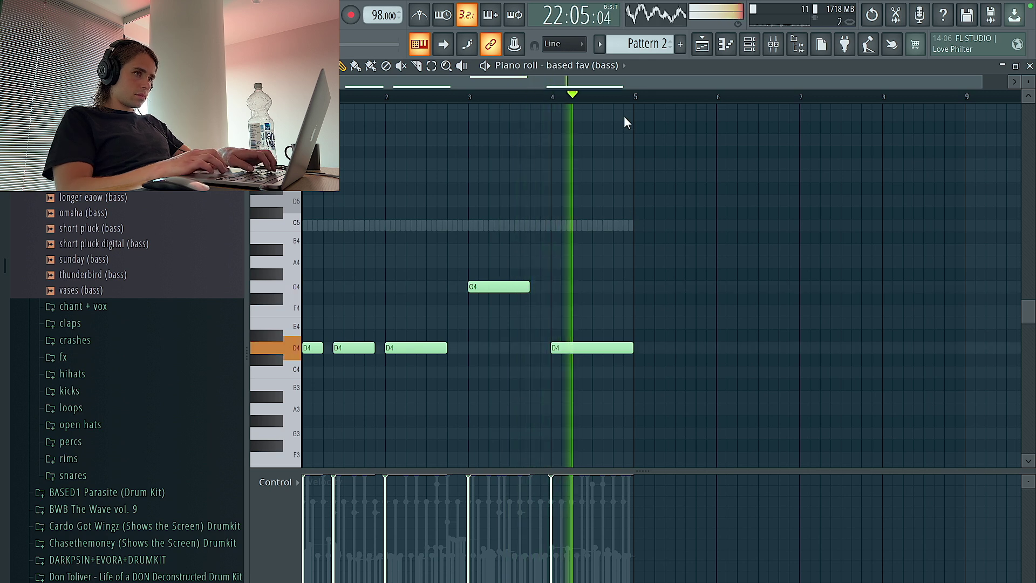
Duplicate the four-bar Pattern 2 section with its Galaxy chops and Bed clips directly after itself in the playlist.
click(702, 46)
drag(791, 474, 629, 305)
key(ctrl+b)
scroll(756, 398, down, 3)
Move the Bed clips on Track 11 half a bar later and check their timing in playback.
drag(981, 475, 562, 377)
scroll(855, 502, up, 3)
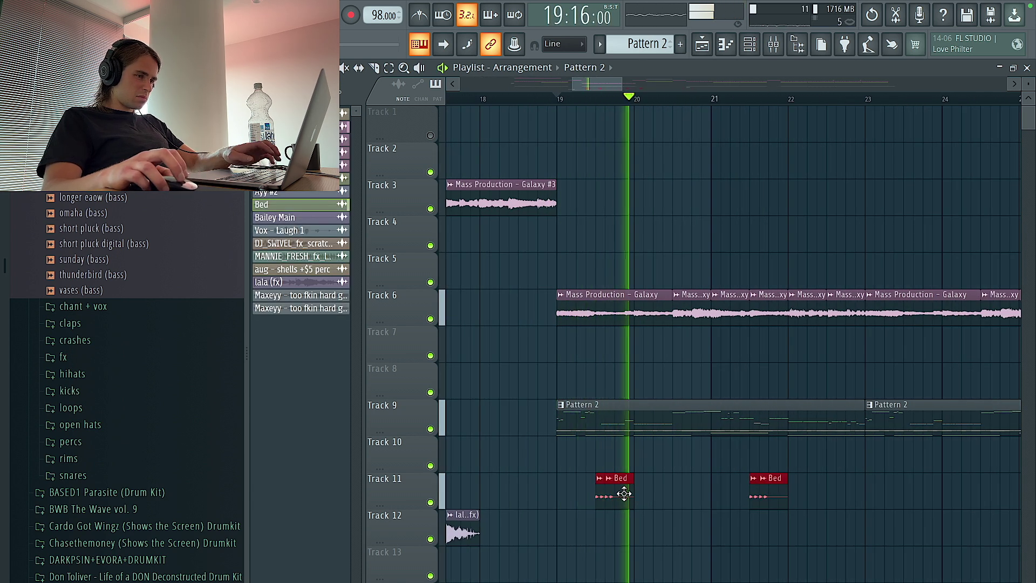
key(space)
key(space)
drag(614, 499, 649, 498)
key(space)
key(space)
key(space)
key(space)
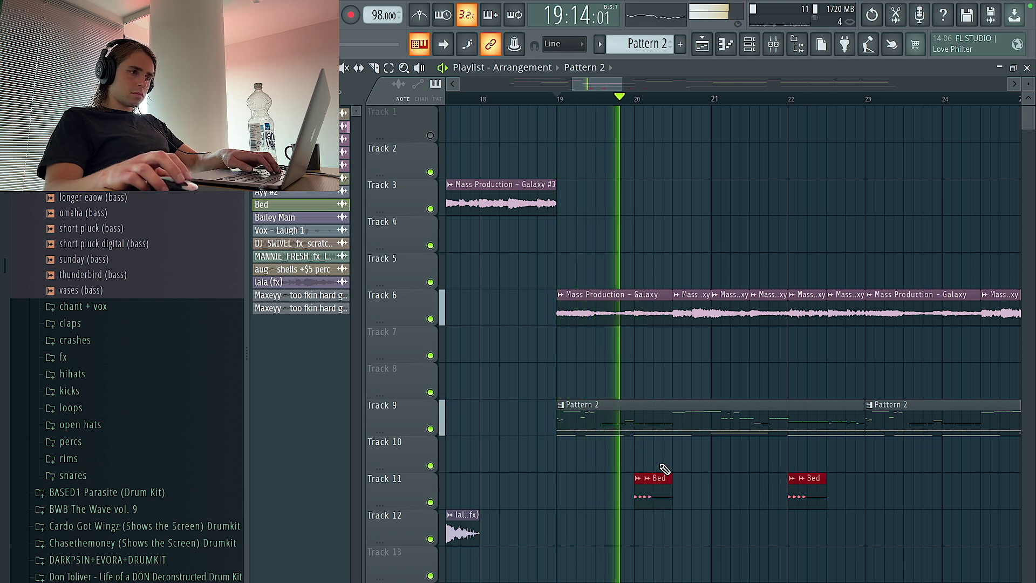
key(space)
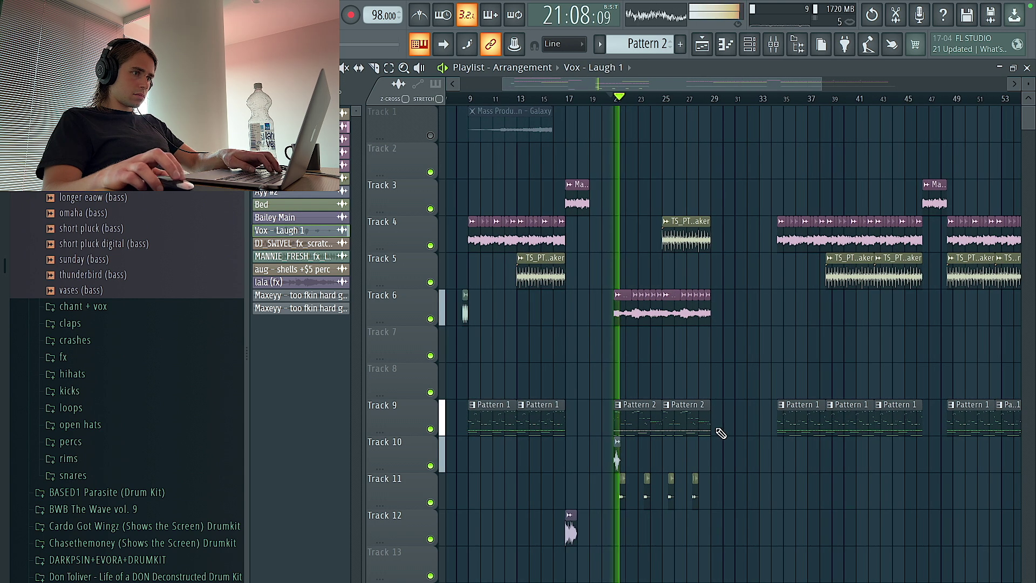
Delete all clips on Tracks 3, 4, 5 and 9 from about bar 34 onward.
scroll(723, 432, down, 2)
drag(1002, 547, 668, 182)
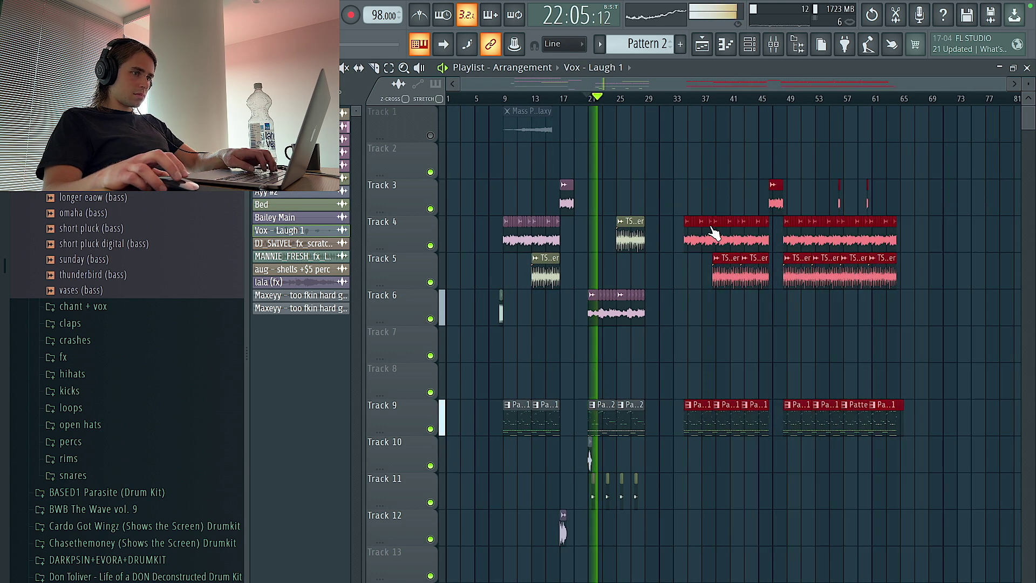
key(Delete)
Unmute Track 1 and move its Mass Production - Galaxy clip to the start of bar 1.
scroll(588, 323, up, 3)
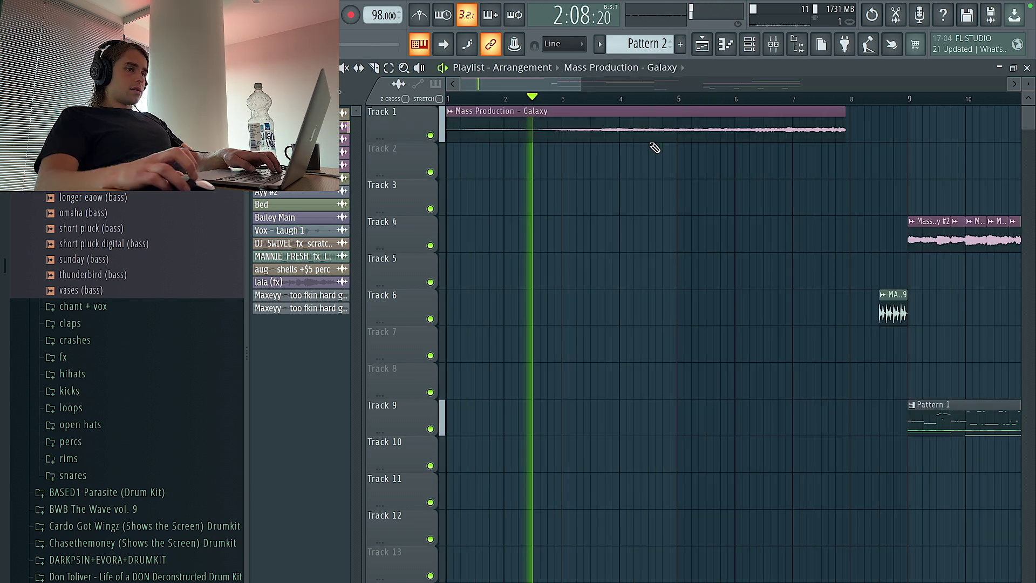
scroll(610, 126, down, 2)
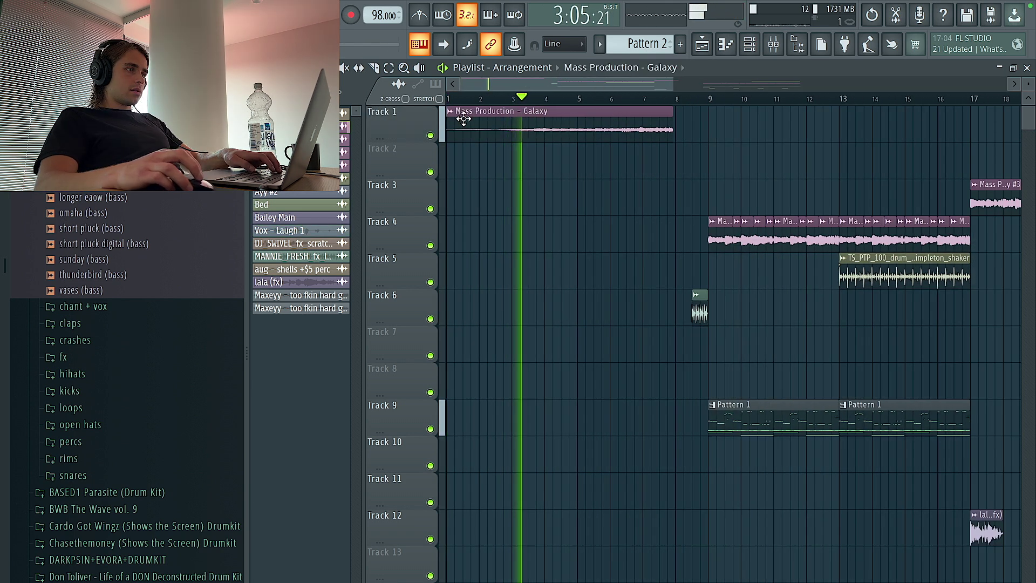
Extend the end of the Mass Production - Galaxy clip on Track 1 to bar 9.
drag(672, 132, 708, 136)
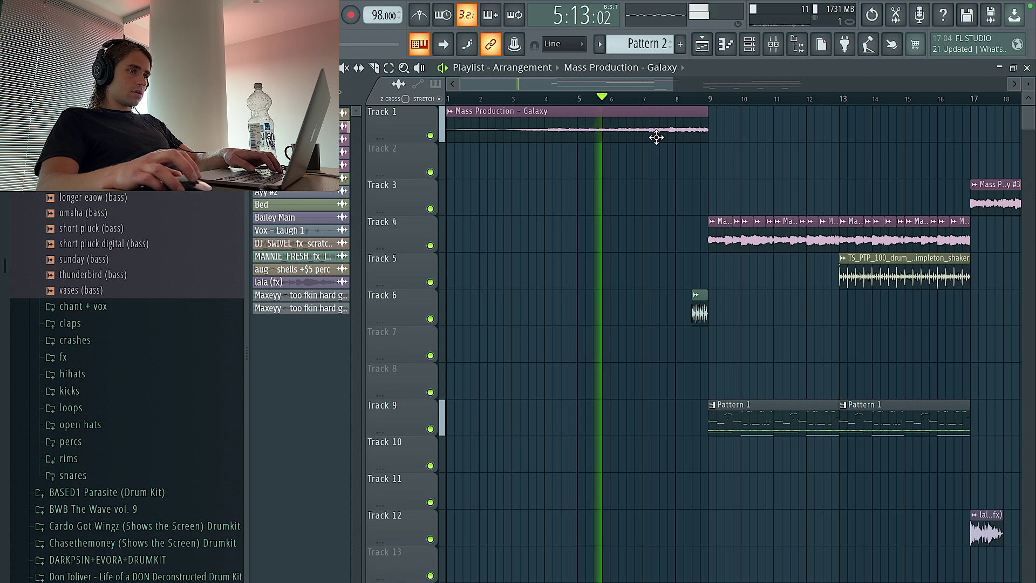
scroll(674, 137, down, 1)
scroll(675, 137, down, 1)
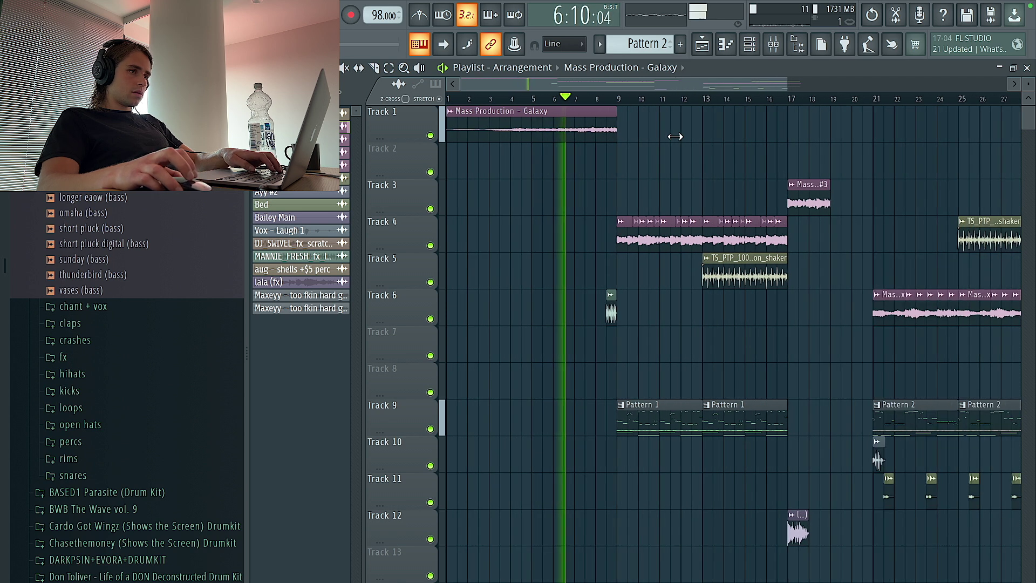
scroll(578, 139, up, 2)
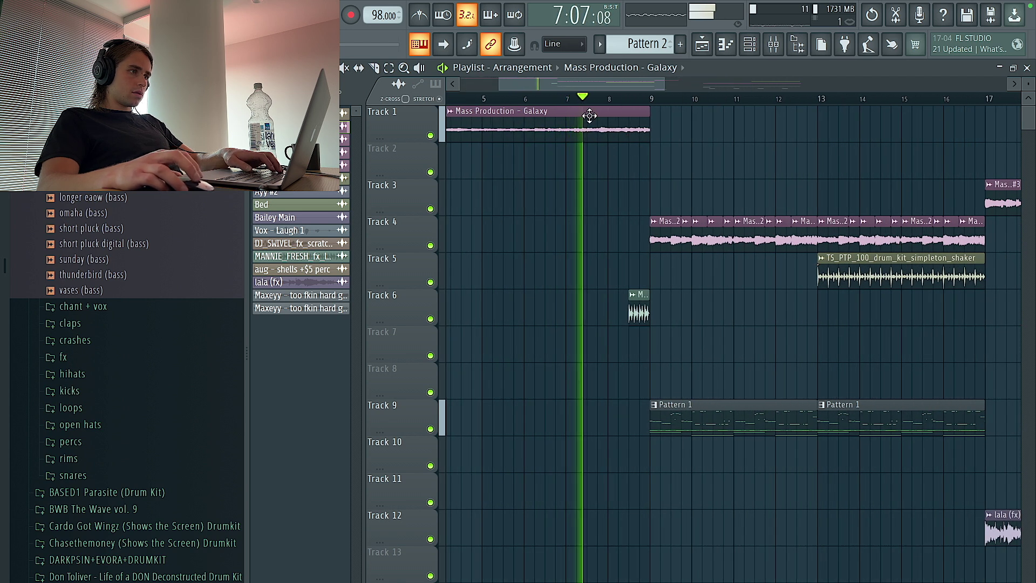
ctrl+click(430, 136)
drag(651, 134, 779, 144)
key(ctrl+z)
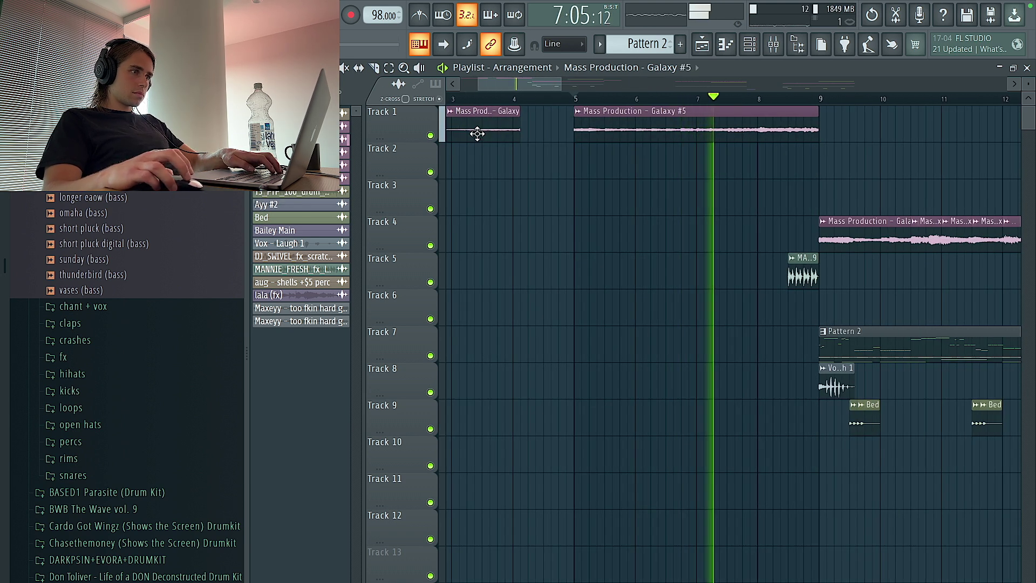
Move the front piece of the cut Galaxy clip on Track 1 up against the piece starting at bar 5.
drag(477, 133, 513, 129)
right_click(513, 129)
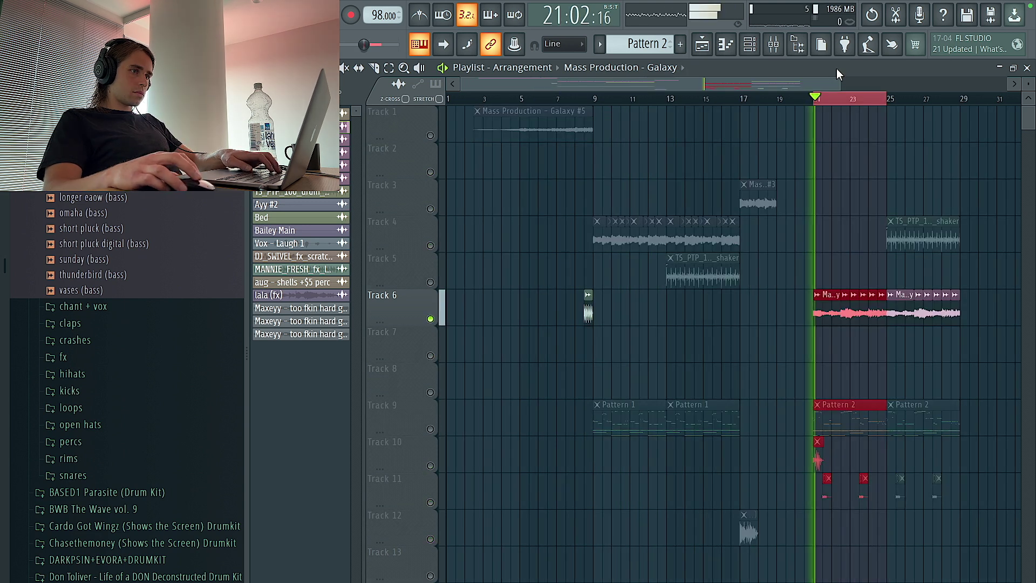
Render the soloed Track 6 chops in bars 21 to 25 to audio and place the Master_4 clip on Track 2 at bar 5.
click(770, 46)
key(alt+r)
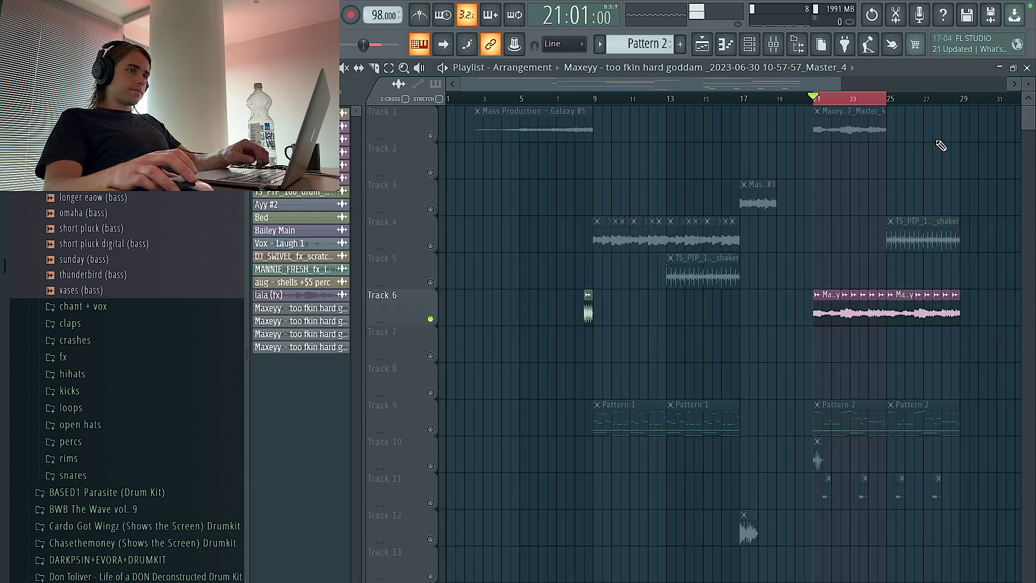
double_click(547, 171)
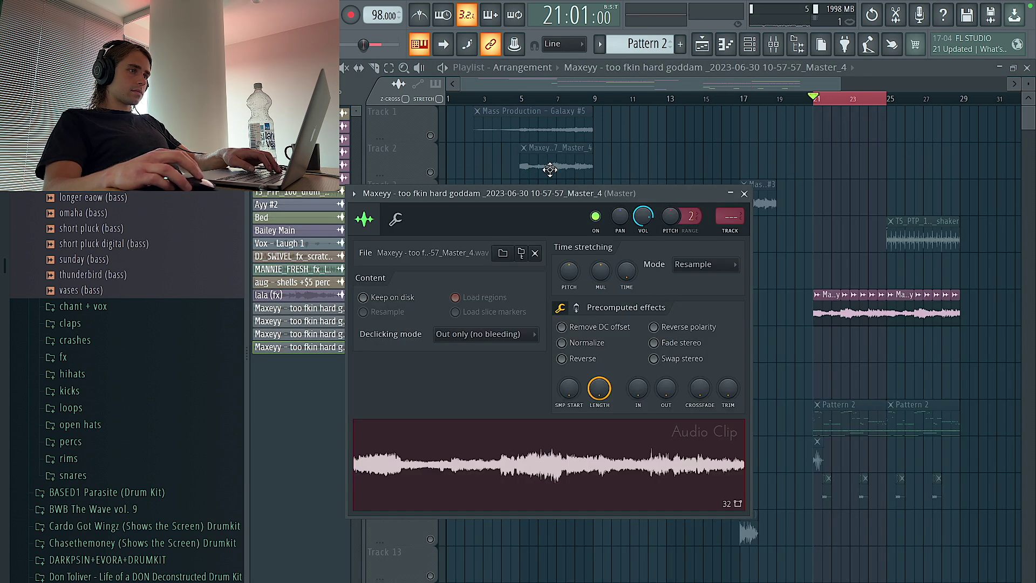
Route the rendered Master_4 clip to mixer track 18 and add Fruity Love Philter with a preset in its first slot.
key(F9)
click(943, 241)
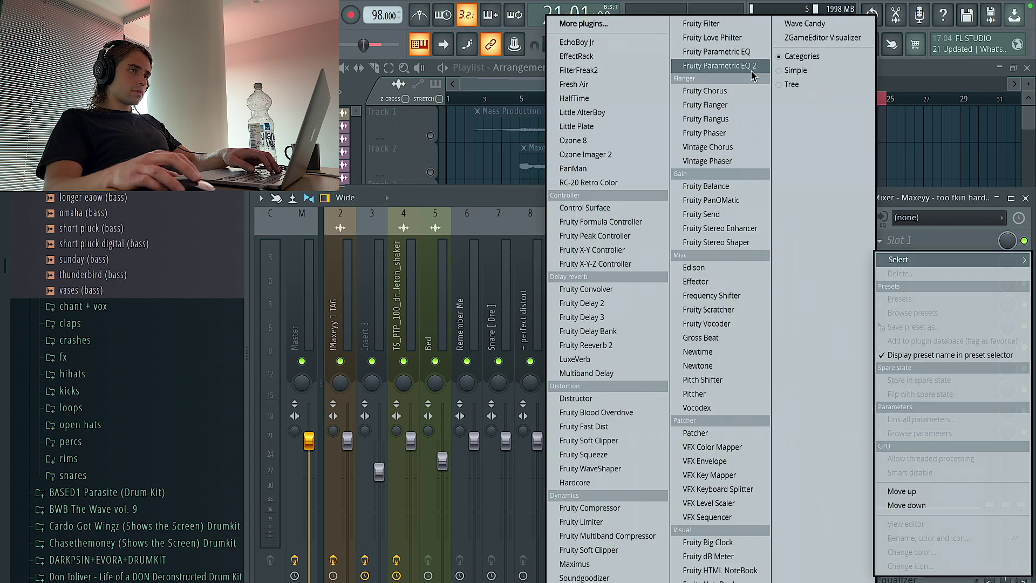
click(739, 38)
right_click(815, 214)
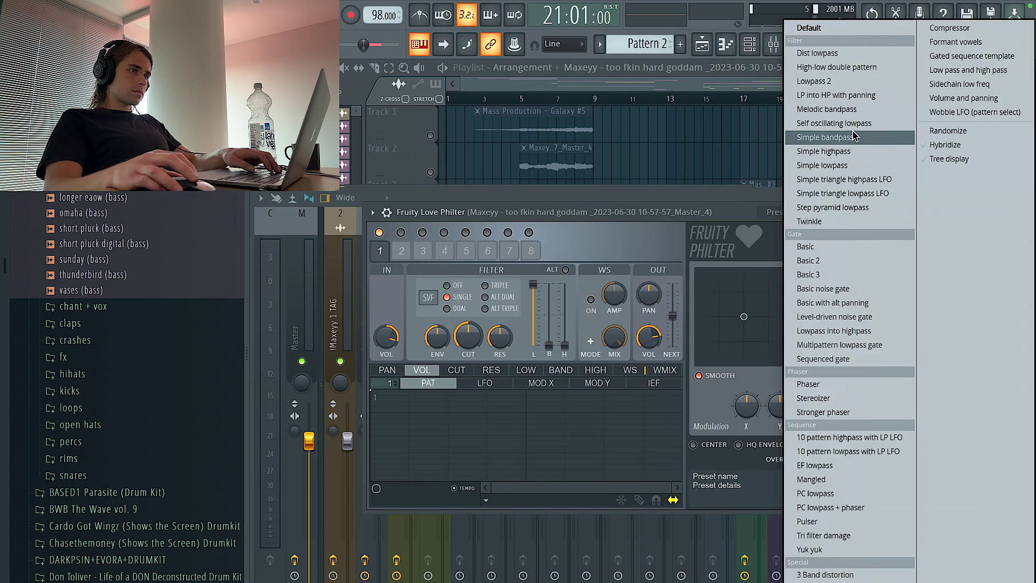
click(864, 193)
click(856, 447)
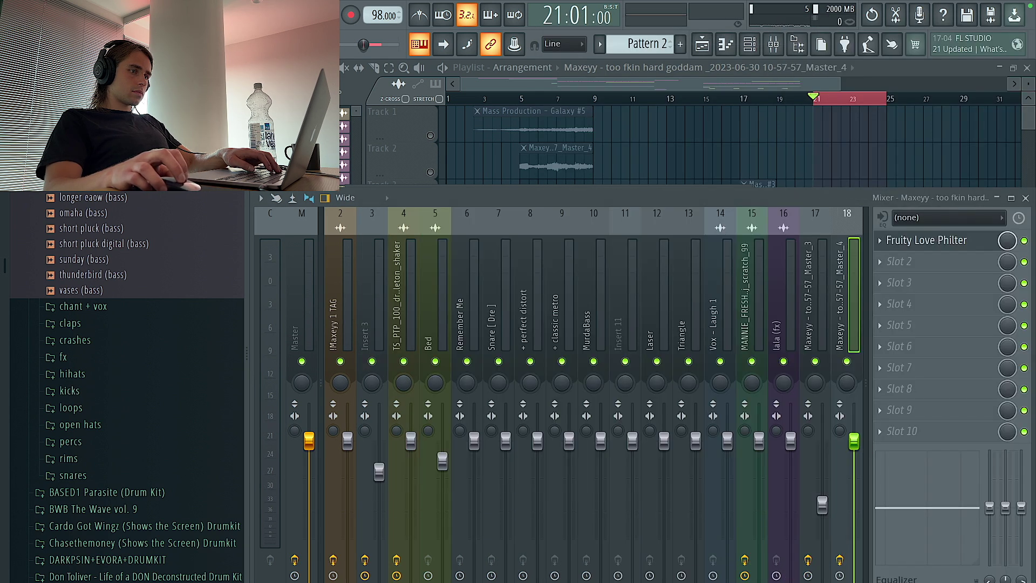
Add the Little Plate reverb to slot 3 of the Master_4 mixer track.
click(936, 283)
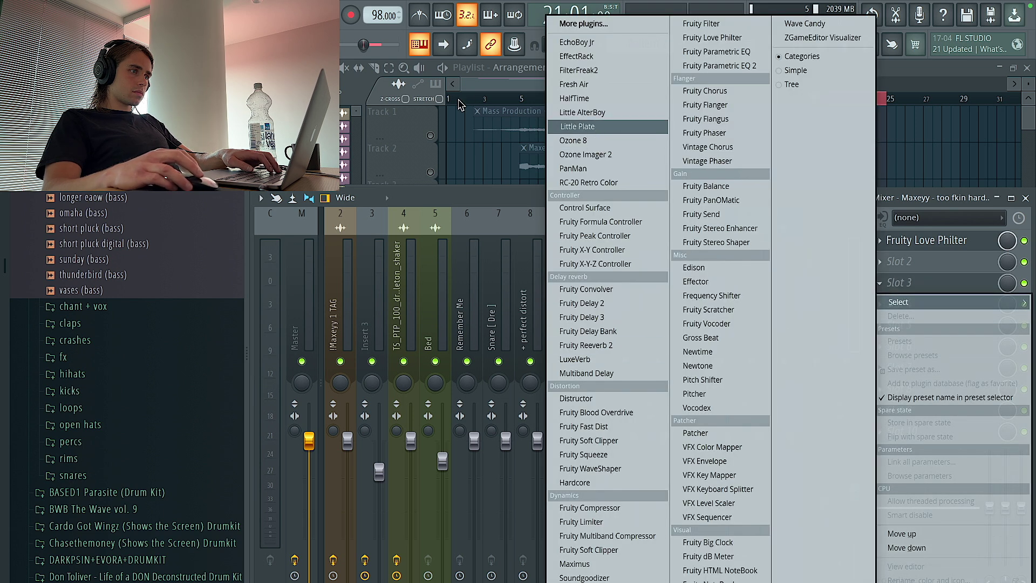
key(Return)
click(683, 140)
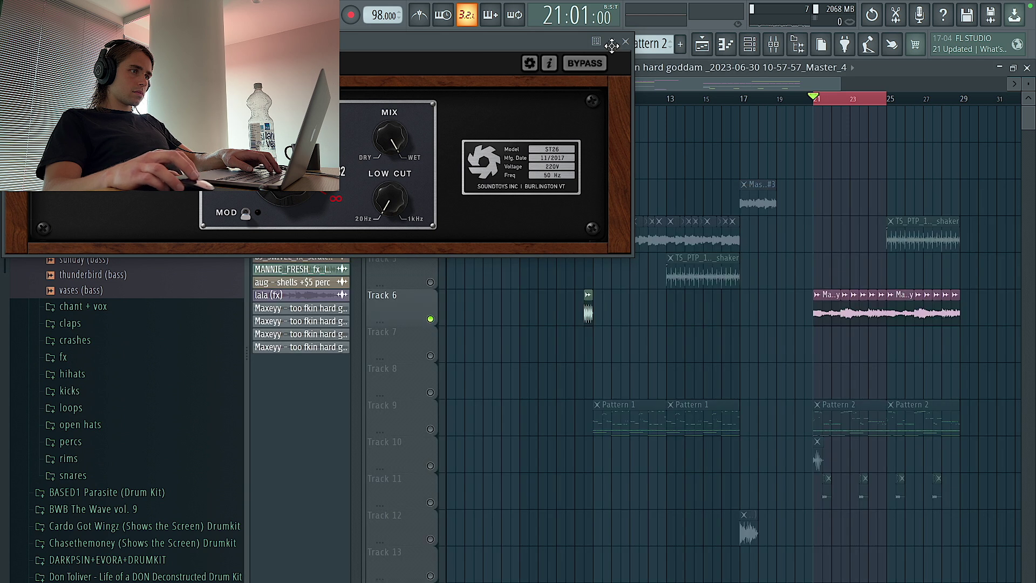
click(625, 42)
Play the intro from bar 3 with all tracks unmuted and lower the Master_4 mixer track's volume.
click(485, 100)
key(F9)
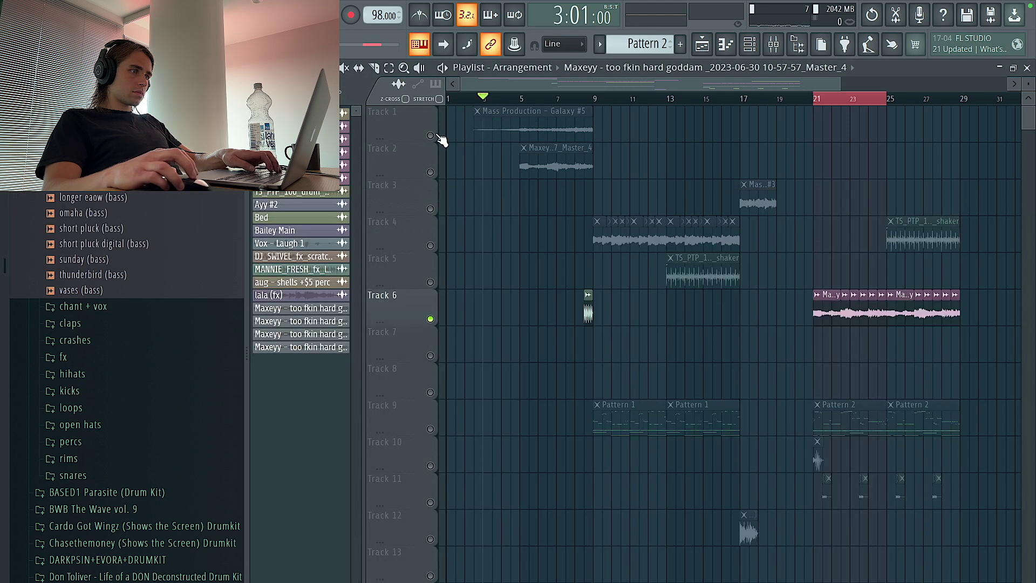
key(space)
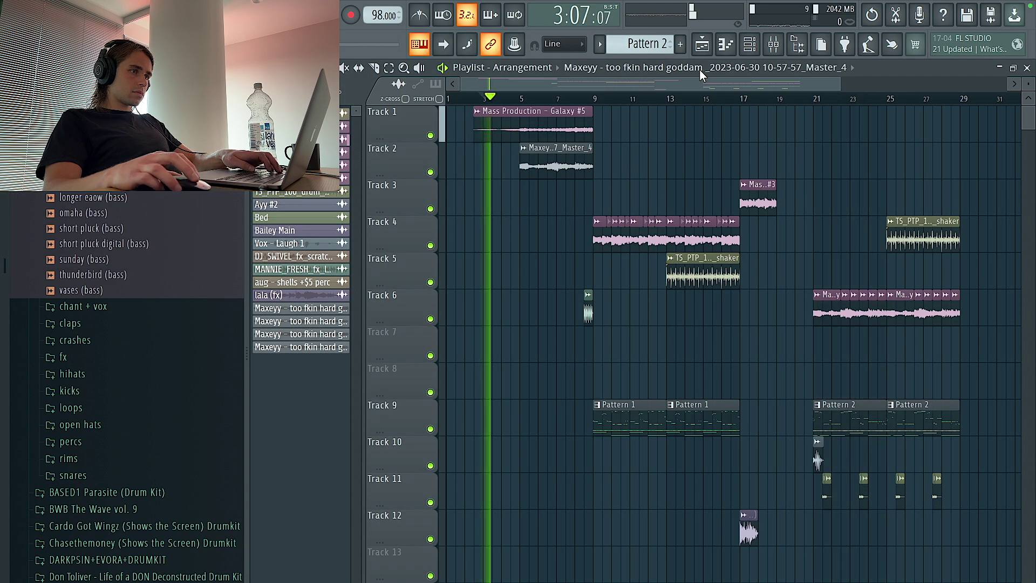
key(F9)
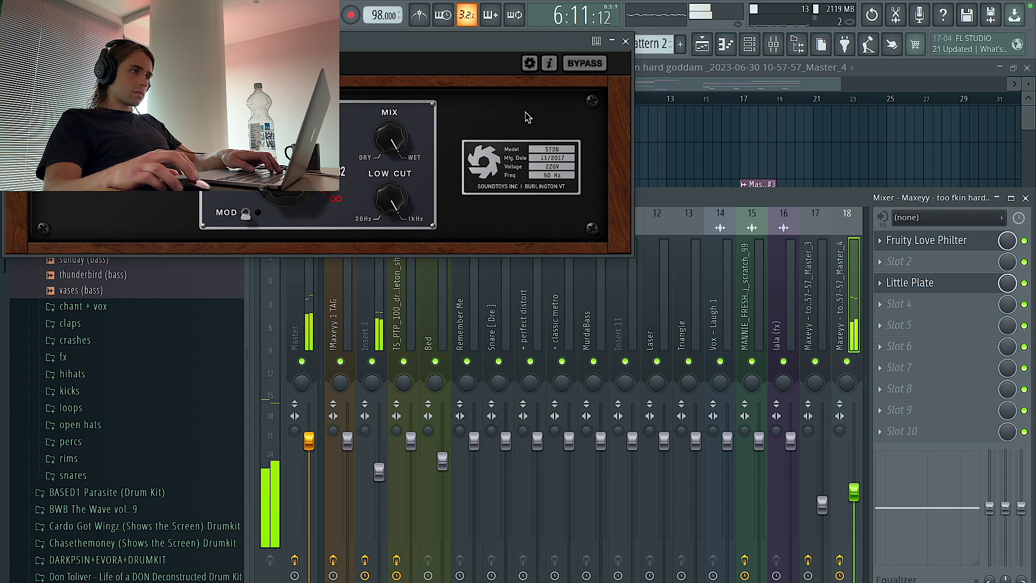
click(626, 42)
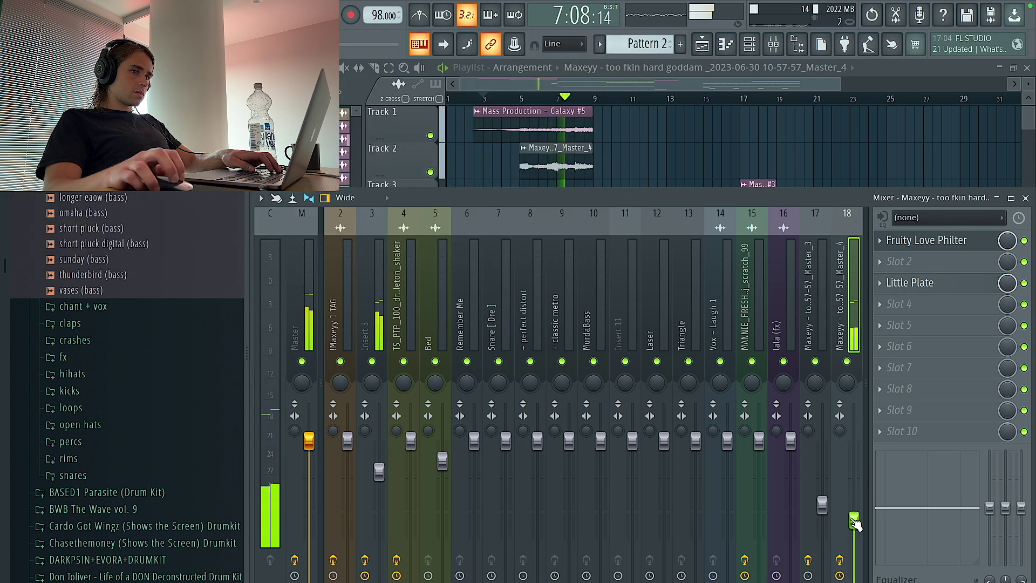
key(F9)
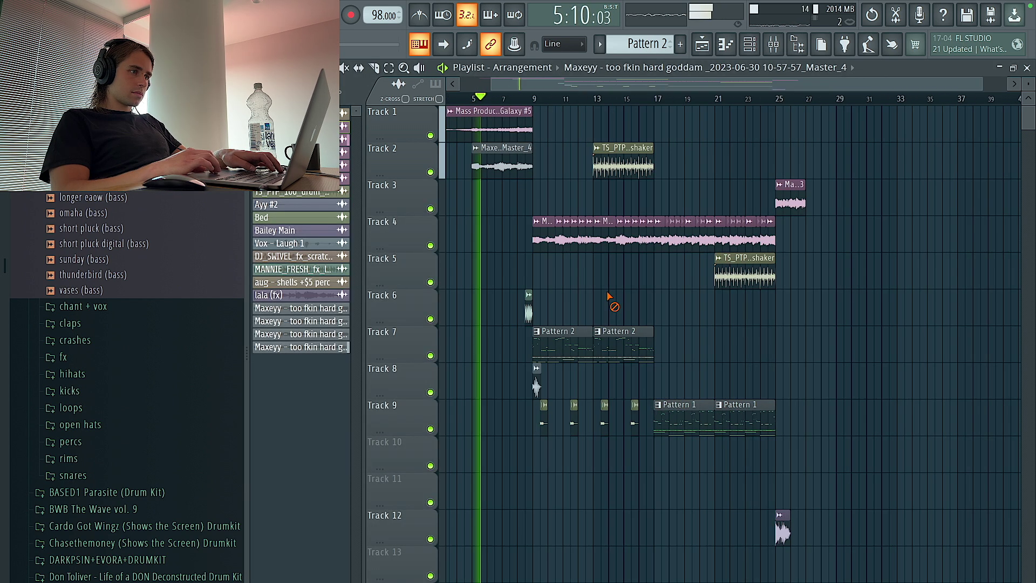
Delete the two Bed clips on Track 9 in the first four bars of the Pattern 2 section.
scroll(531, 172, up, 3)
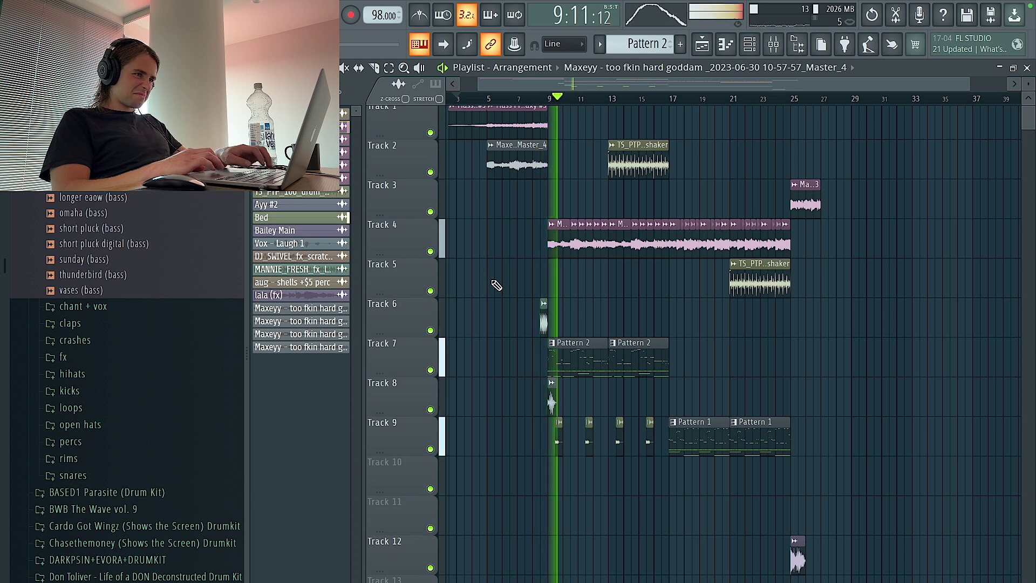
drag(596, 416, 545, 457)
key(Delete)
Move all clips from bar 17 onward eight bars later so the Pattern 1 section starts at bar 25.
scroll(578, 419, up, 2)
scroll(579, 418, down, 2)
drag(874, 575, 676, 138)
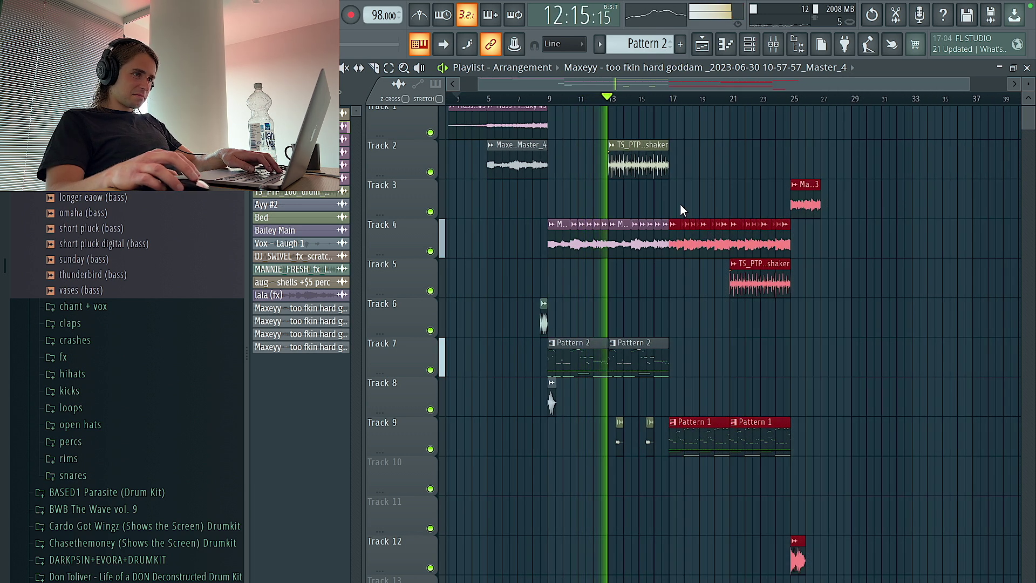
drag(676, 247, 795, 248)
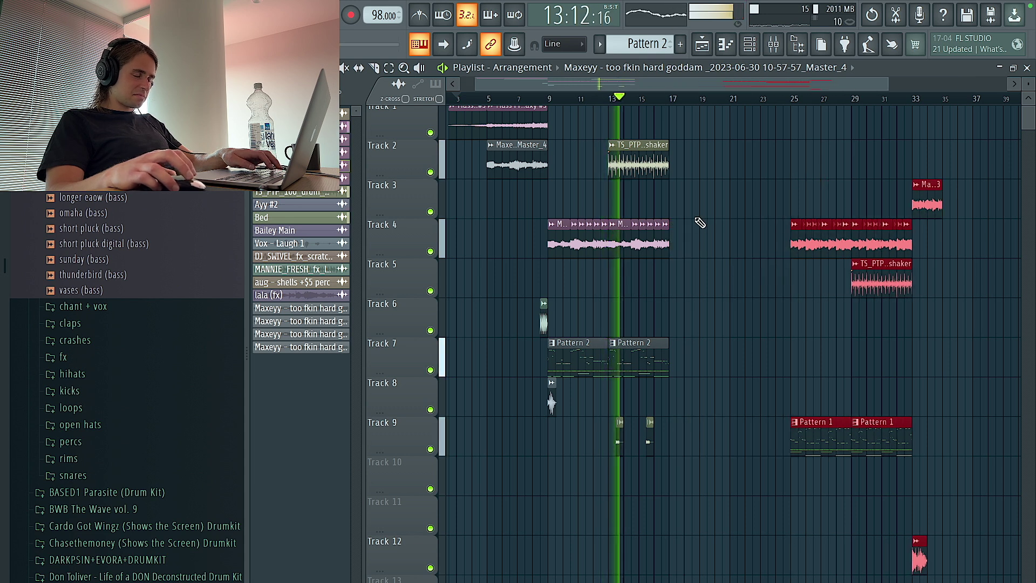
Duplicate the Pattern 2 section with its Galaxy chops, laugh and Bed clips from bars 9 to 17 directly after itself.
scroll(700, 223, down, 3)
drag(737, 428, 556, 220)
key(ctrl+b)
scroll(678, 265, up, 4)
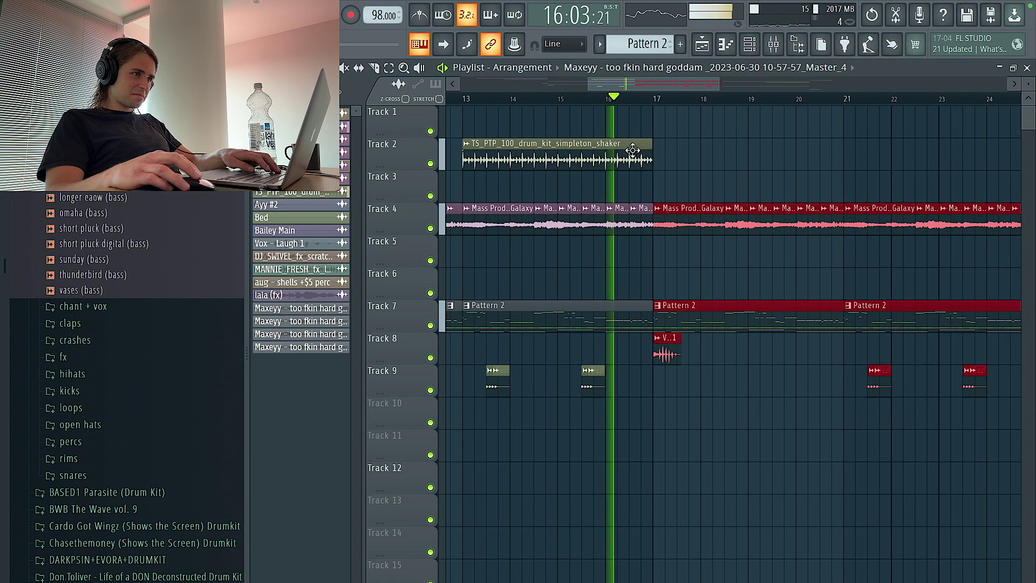
Extend the start of the trimmed Pattern 2 clip on Track 7 one beat earlier than bar 18 and check it in playback.
scroll(640, 324, up, 5)
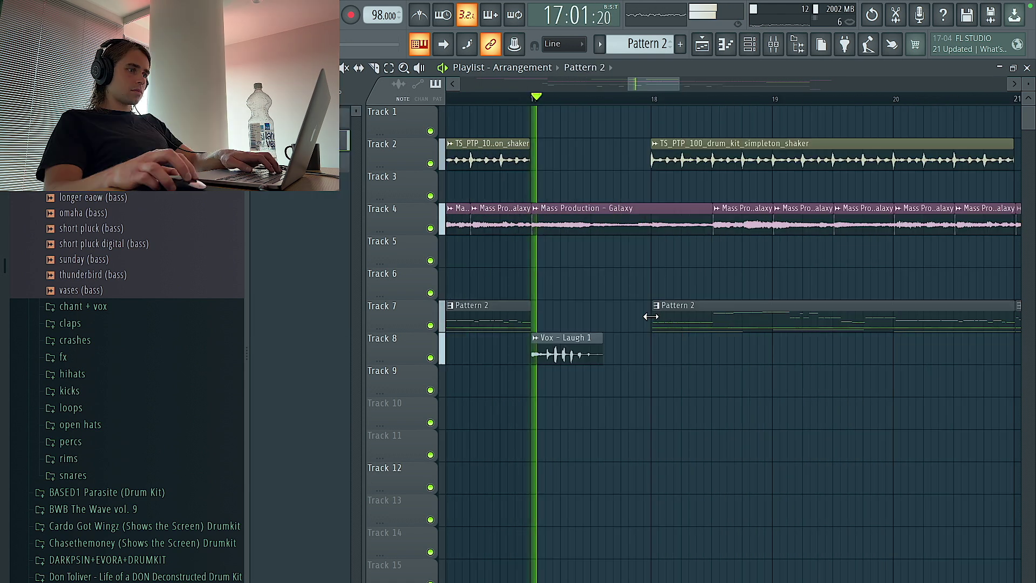
drag(654, 316, 622, 316)
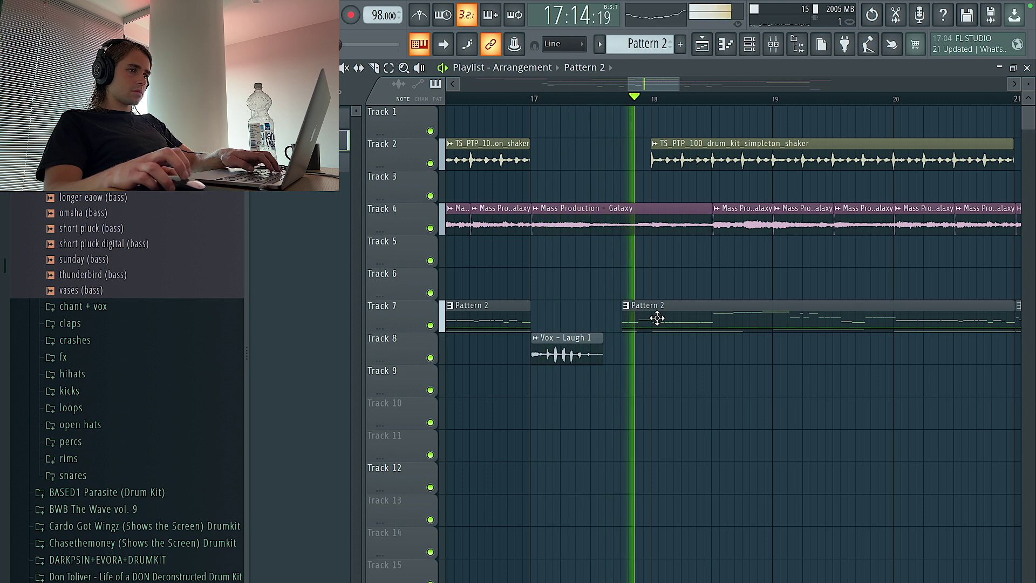
scroll(655, 318, down, 2)
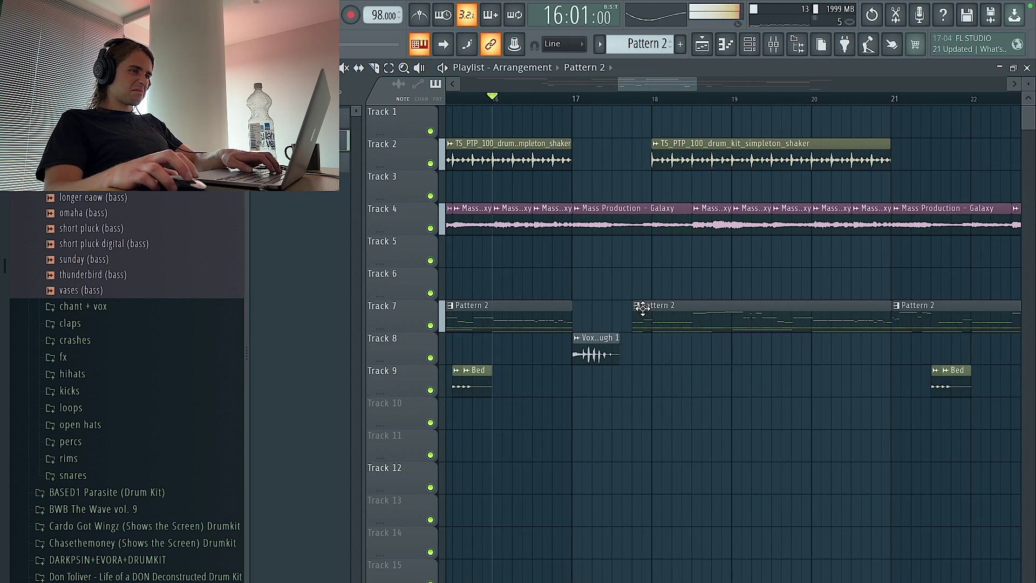
scroll(646, 319, up, 6)
scroll(615, 320, down, 5)
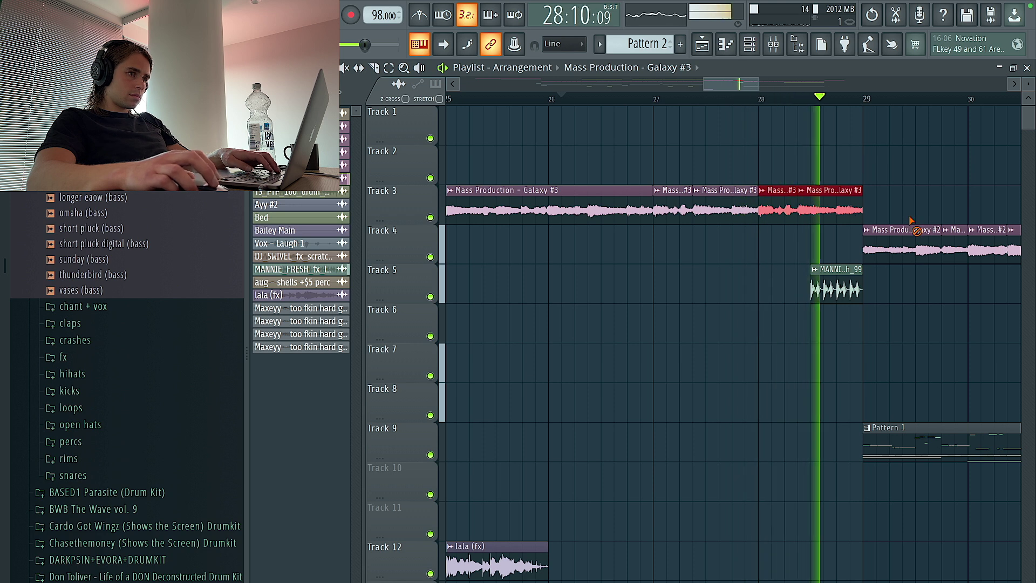
Select Pattern 1 at bar 29 and open its bass channel from the channel rack in the piano roll.
scroll(890, 221, down, 8)
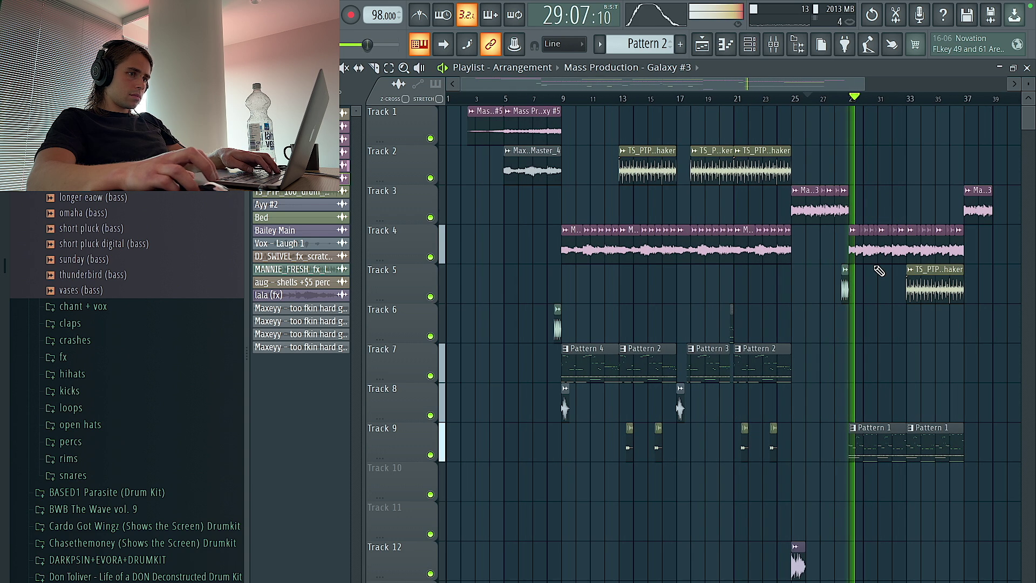
click(859, 429)
click(750, 46)
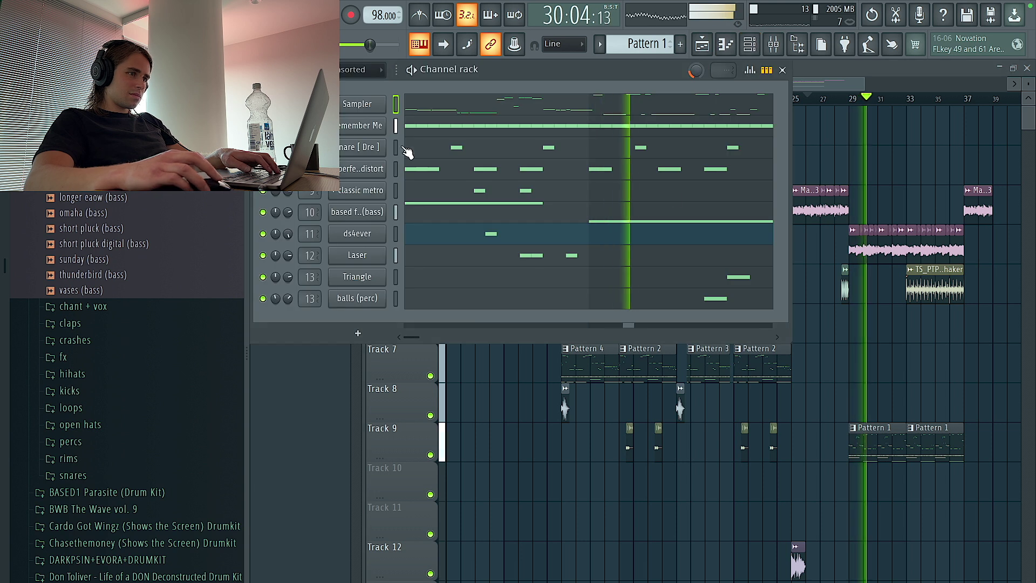
scroll(907, 378, up, 3)
right_click(348, 208)
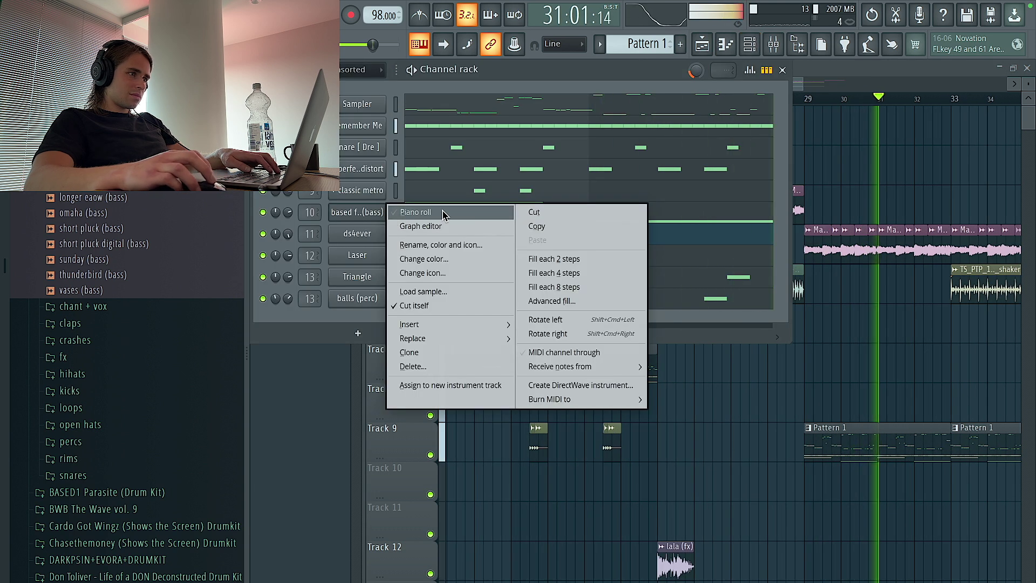
click(372, 210)
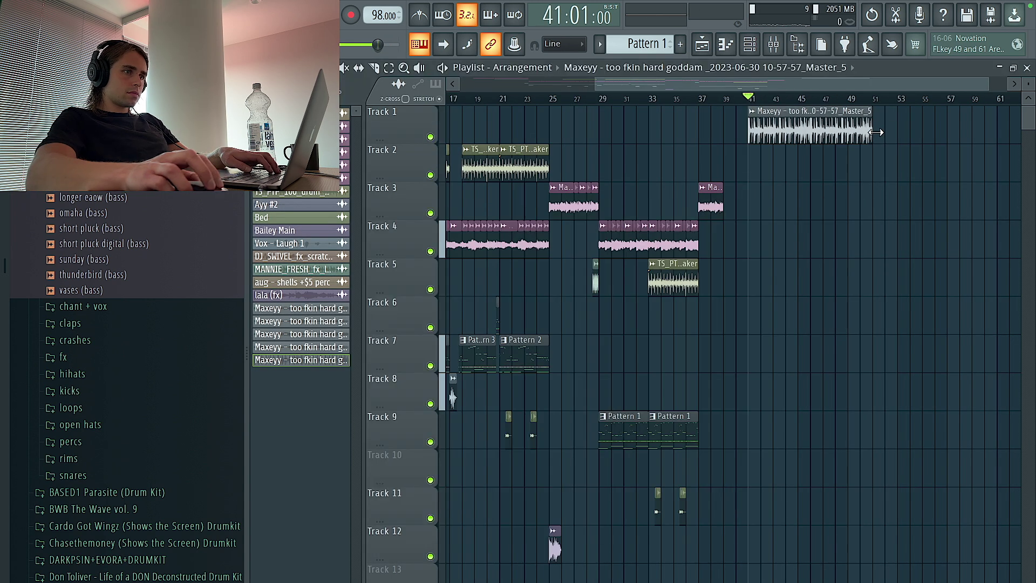
Open the plugin choices for the first effect slot of the rendered Master_5 clip's mixer track.
key(F9)
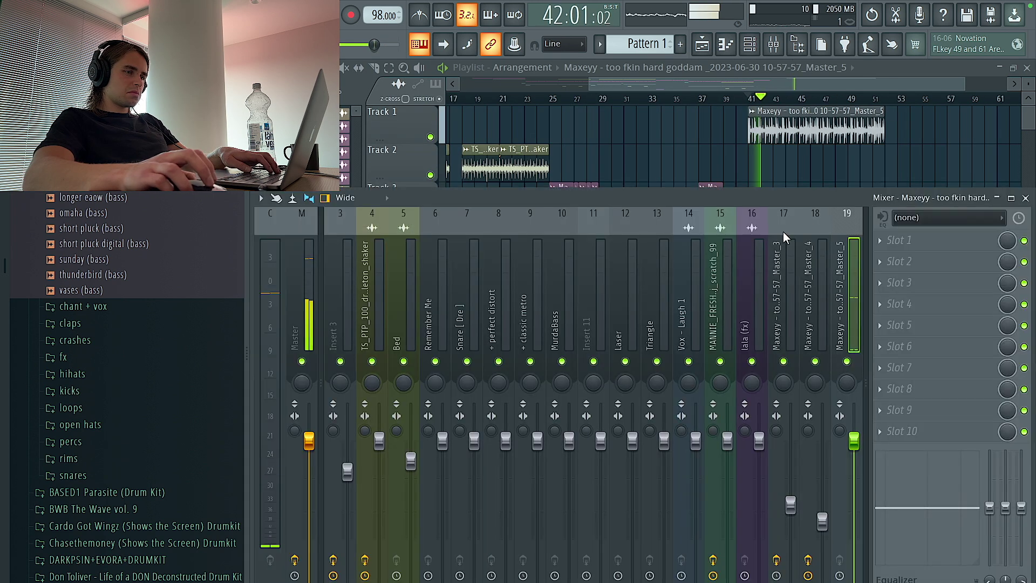
click(891, 240)
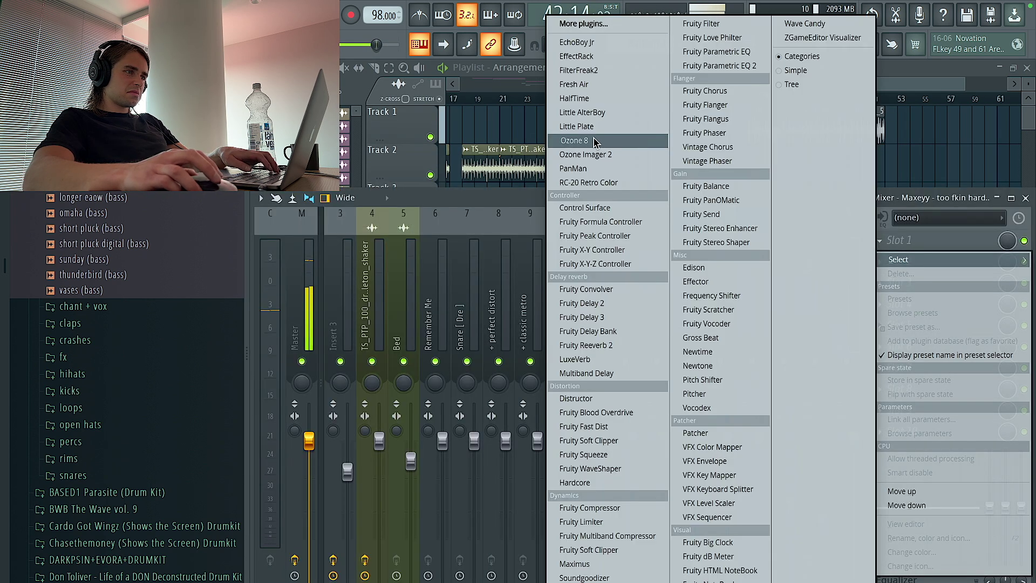
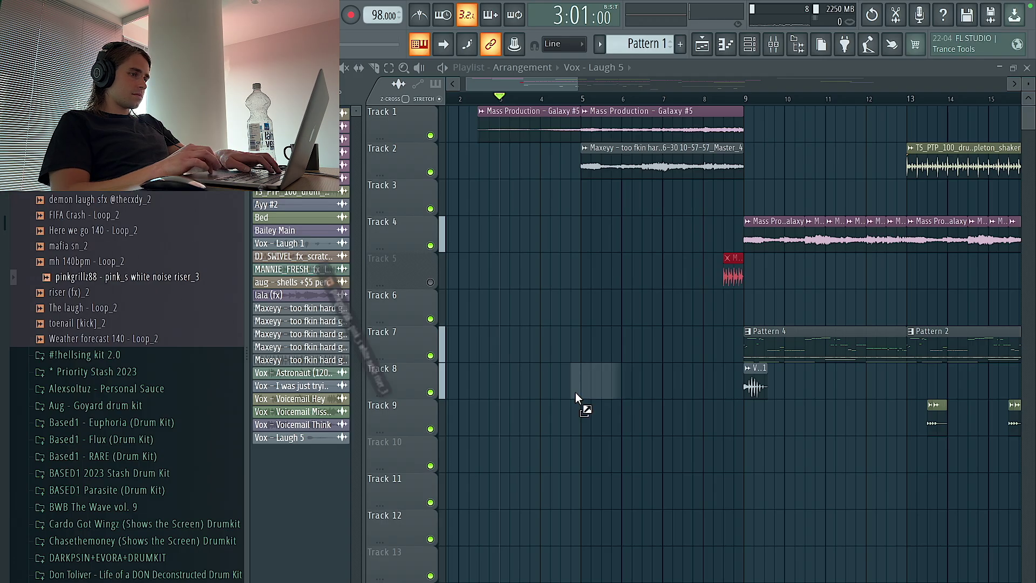
Place the pinkgrillz88 - pink_s white noise riser_3 sample on Track 10 near bar 9 and change its time-stretching mode.
drag(583, 404, 730, 454)
double_click(730, 455)
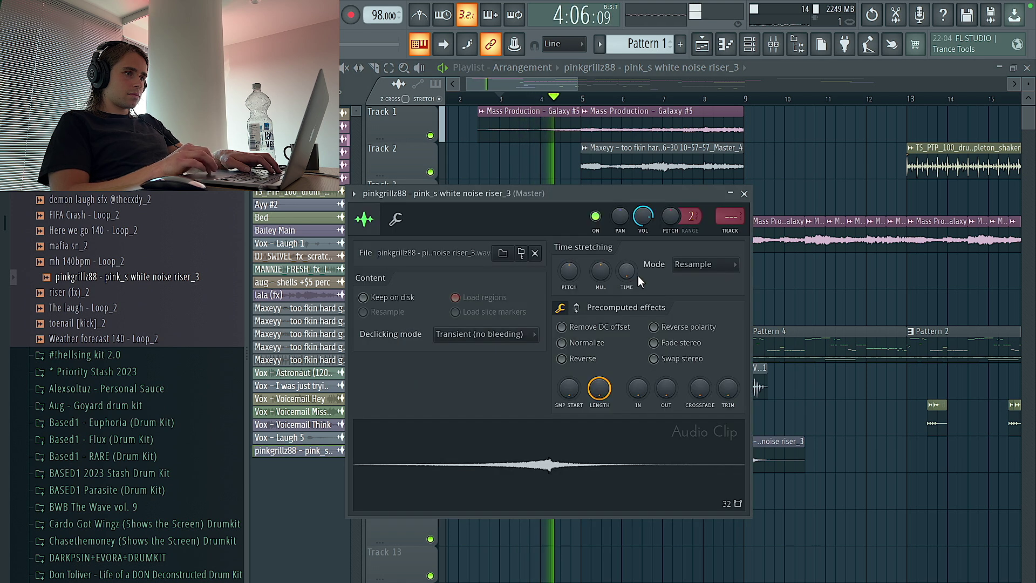
click(693, 273)
click(688, 305)
Route the white noise riser to mixer track 21 and shift its Track 10 clip to start at bar 8.
click(730, 218)
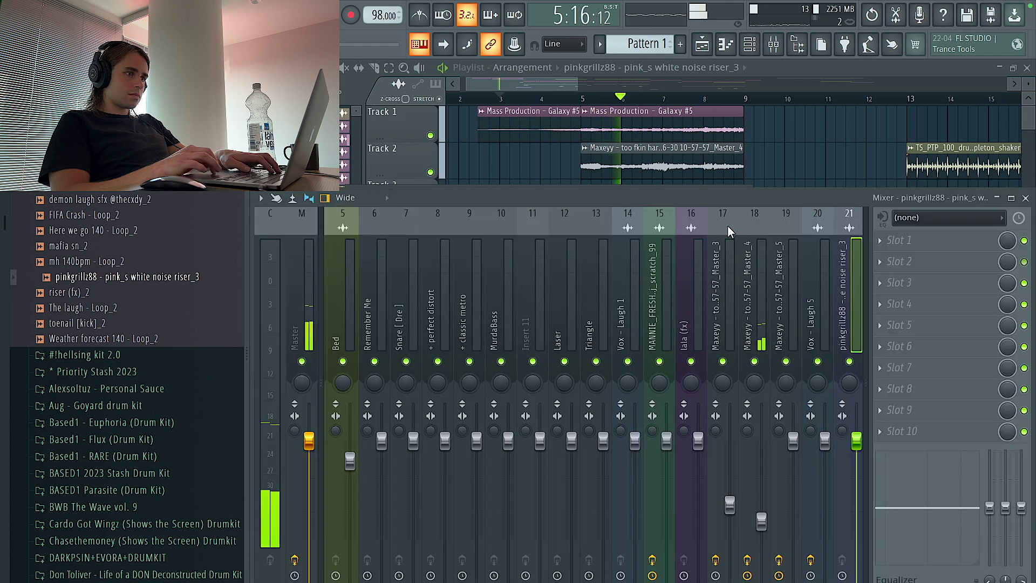
click(786, 173)
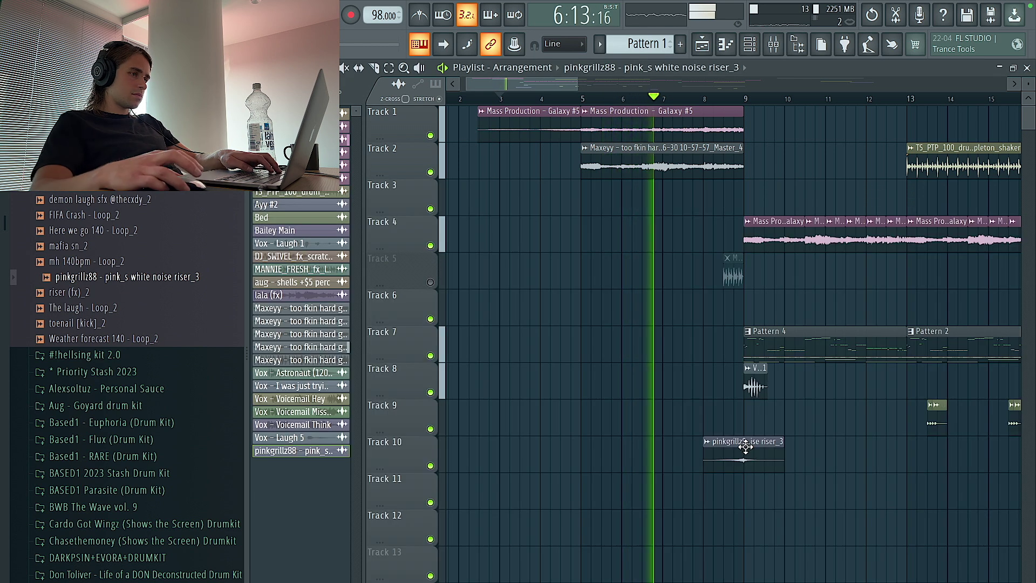
Review the channel settings of the pinkgrillz88 white noise riser clip on Track 10.
scroll(746, 445, up, 4)
double_click(661, 453)
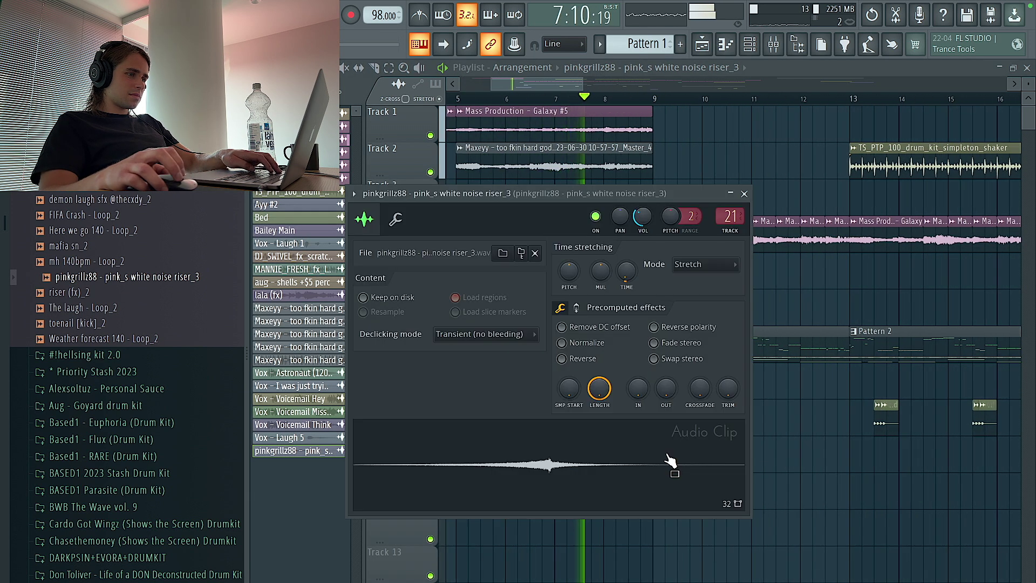
key(Escape)
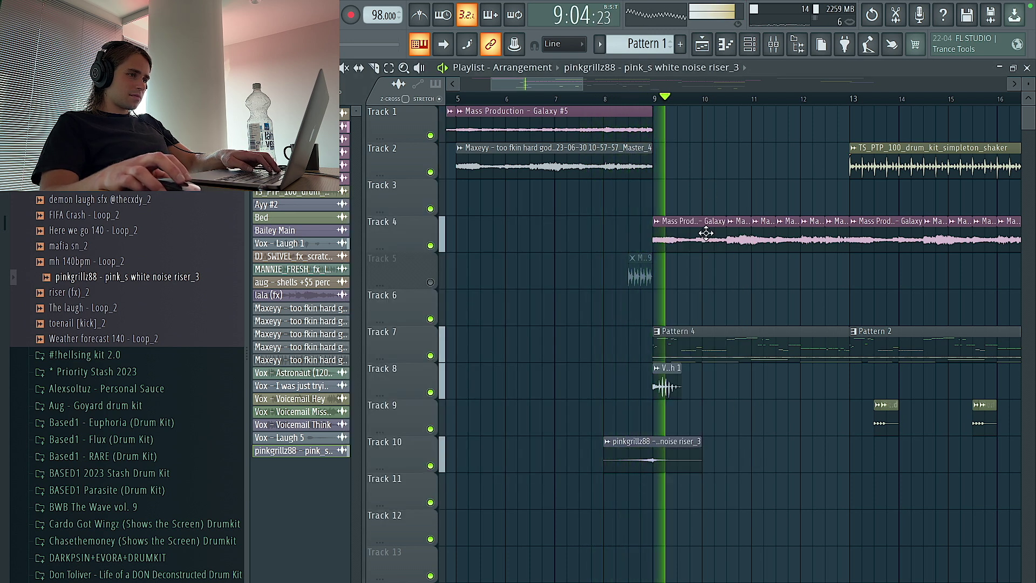
Examine the arrangement from the intro through the Pattern 1 section during playback, selecting the Pattern 4 clip at bar 9.
scroll(705, 235, down, 4)
scroll(701, 243, down, 2)
scroll(677, 275, down, 3)
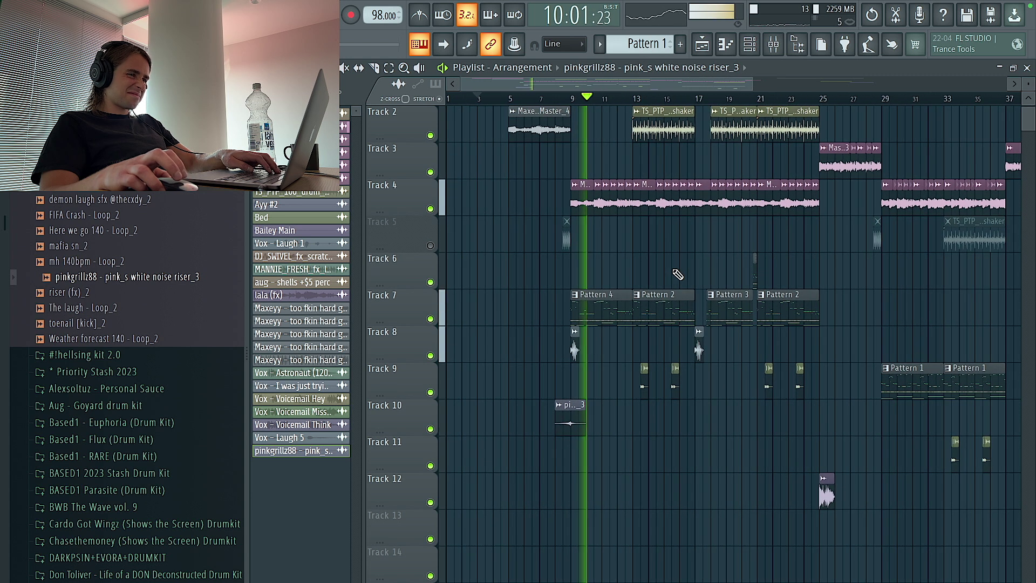
scroll(610, 268, up, 1)
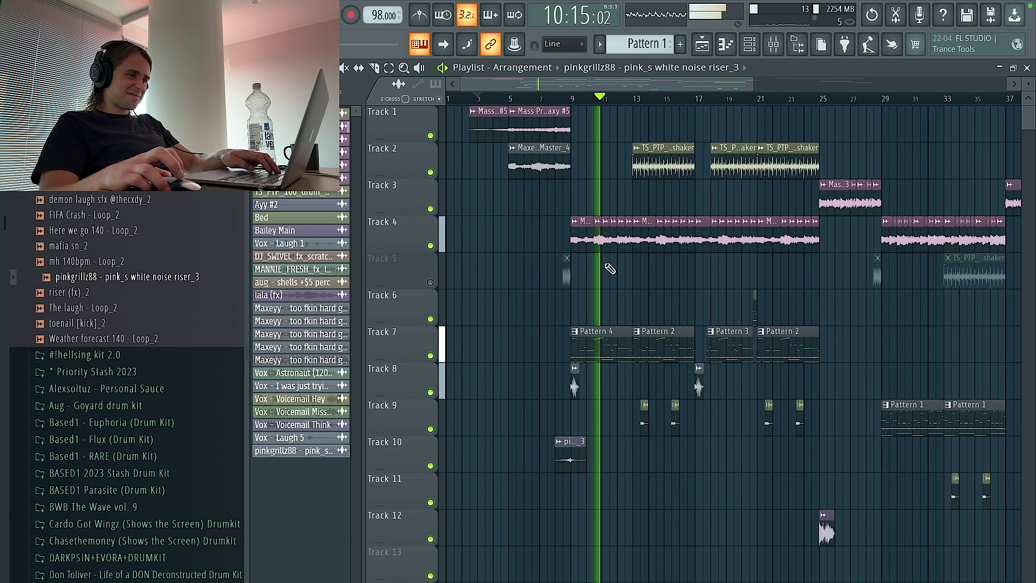
scroll(601, 278, up, 2)
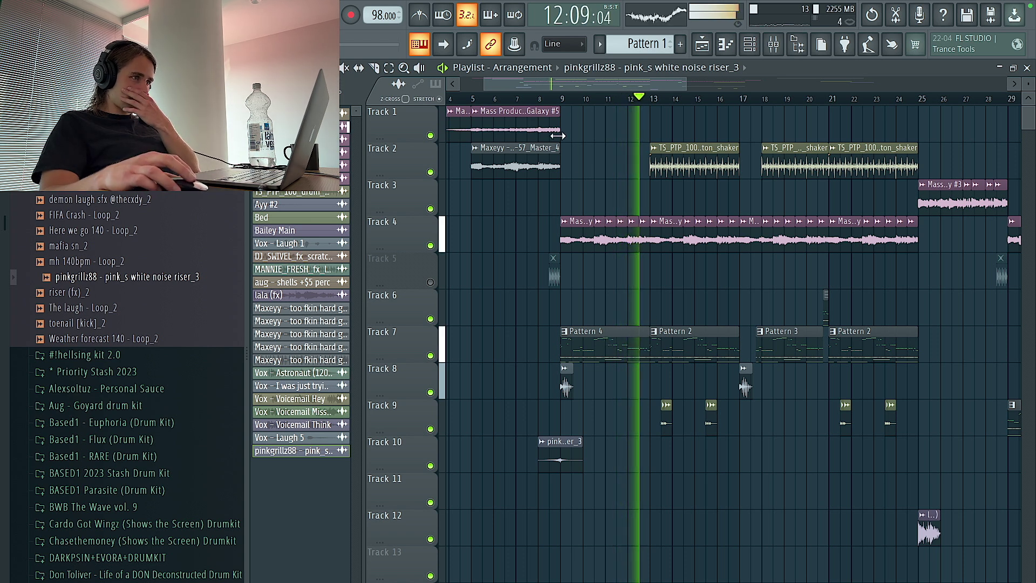
click(610, 337)
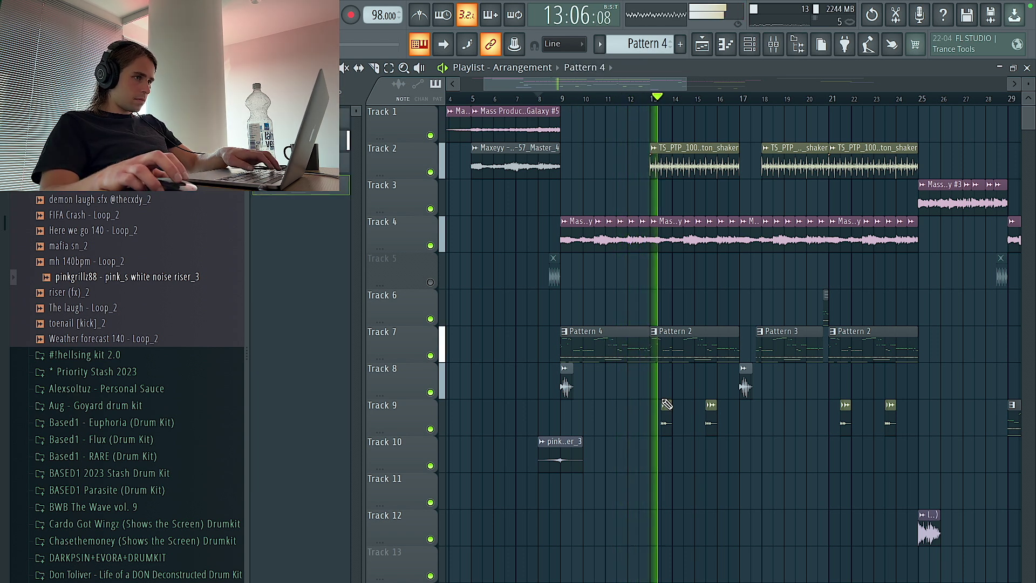
scroll(664, 405, up, 2)
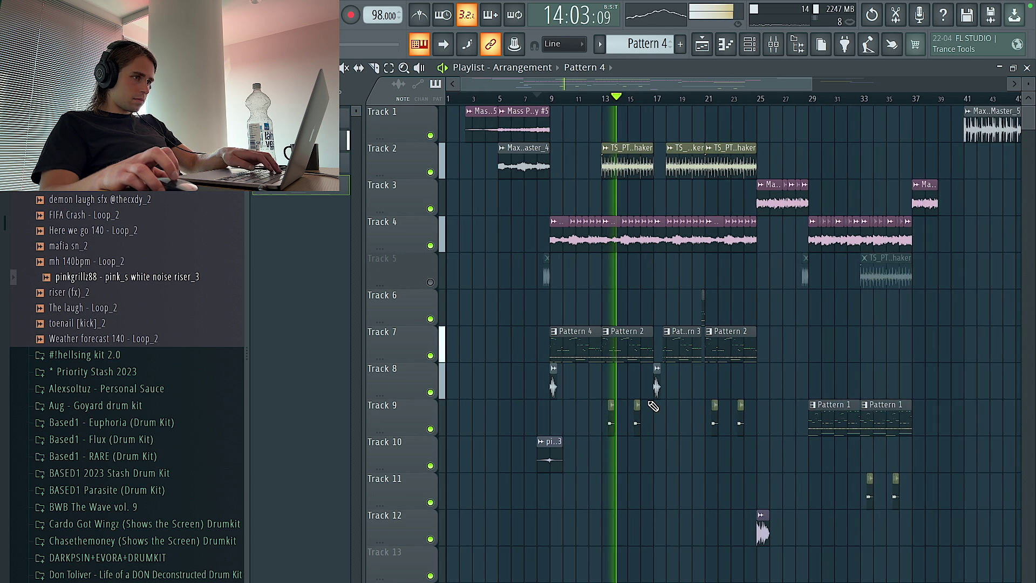
scroll(652, 397, down, 3)
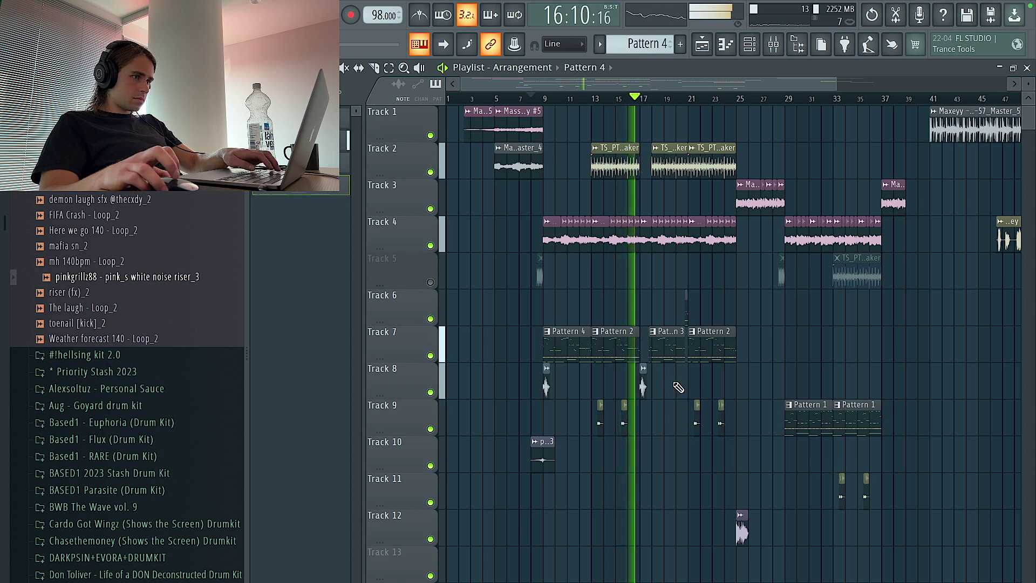
Open the channel settings of the simpleton_shaker clip on Track 2 and adjust its volume.
double_click(618, 172)
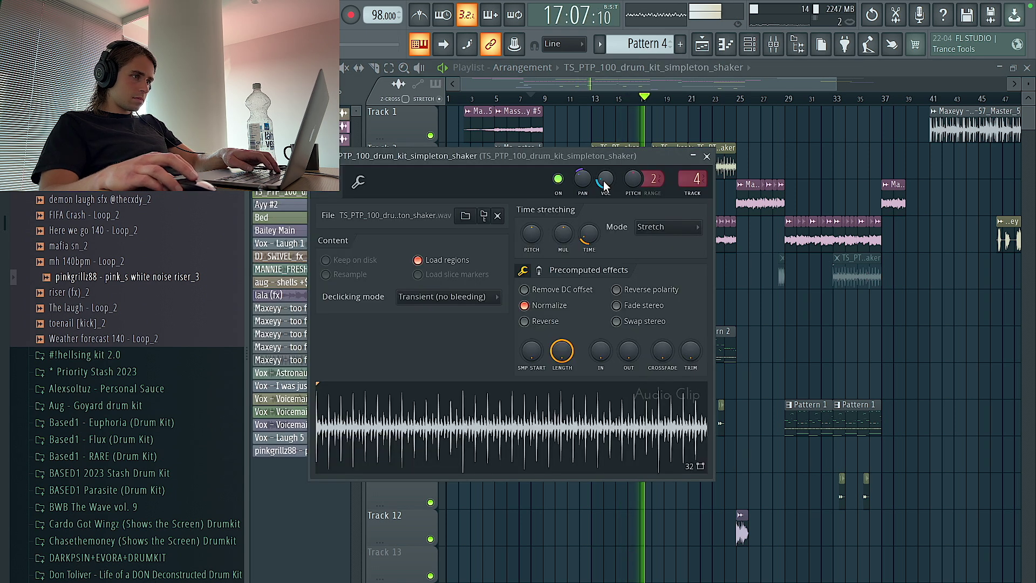
click(707, 156)
scroll(651, 389, up, 3)
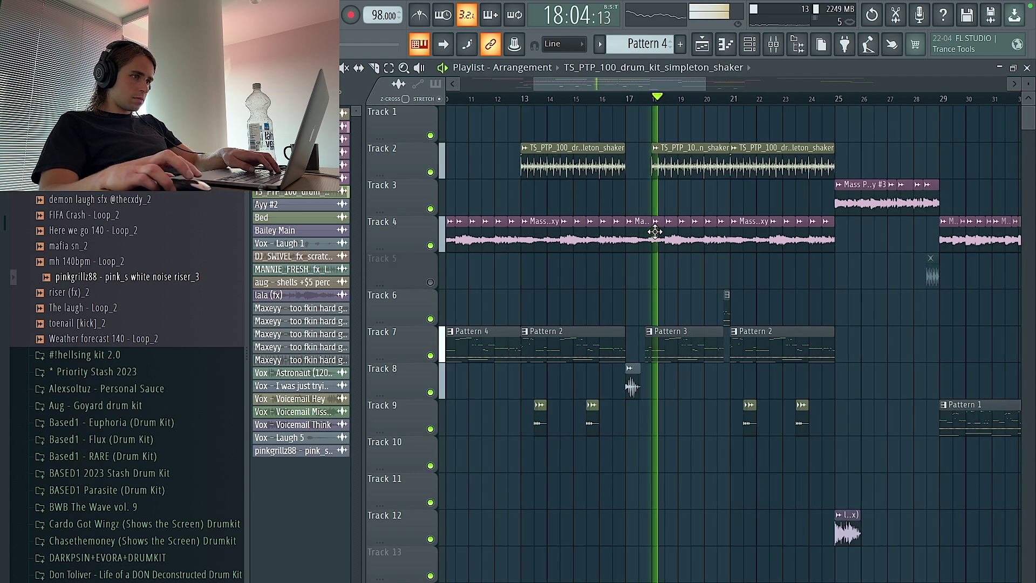
scroll(656, 385, down, 3)
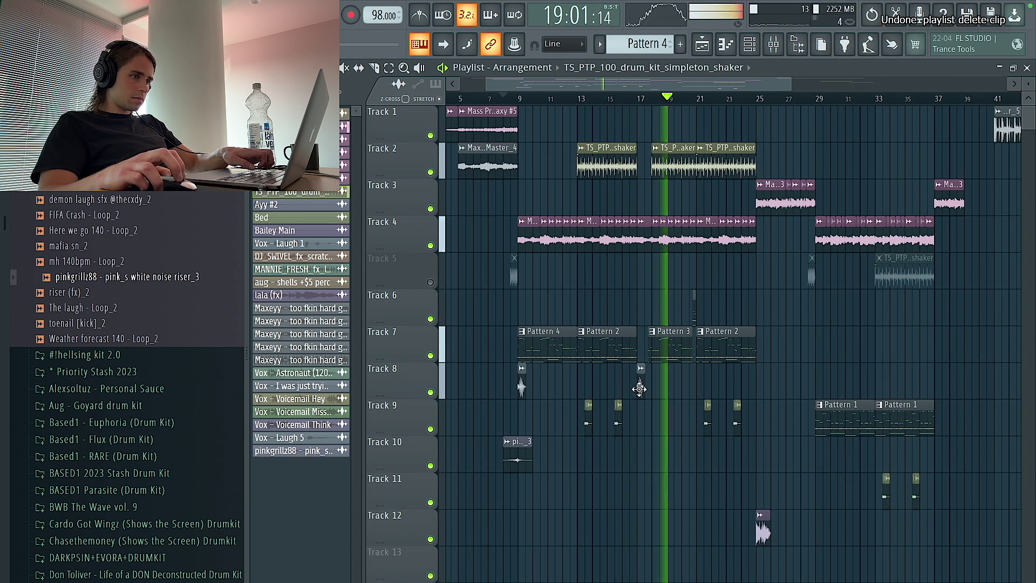
Shift the Vox - Laugh 1 clip on Track 8 from bar 17 to bar 21 and adjust its volume.
double_click(701, 389)
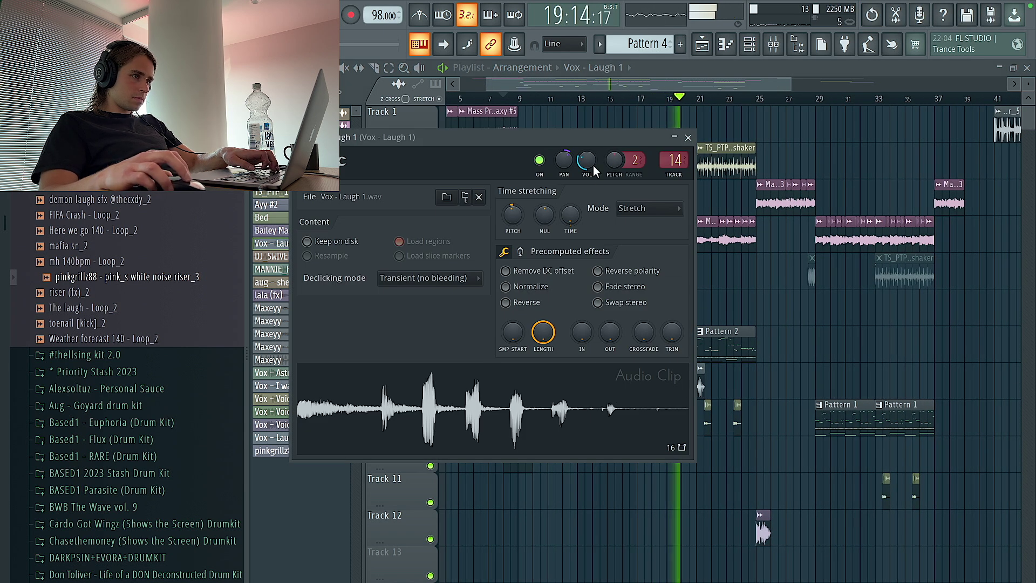
key(Escape)
scroll(767, 171, up, 2)
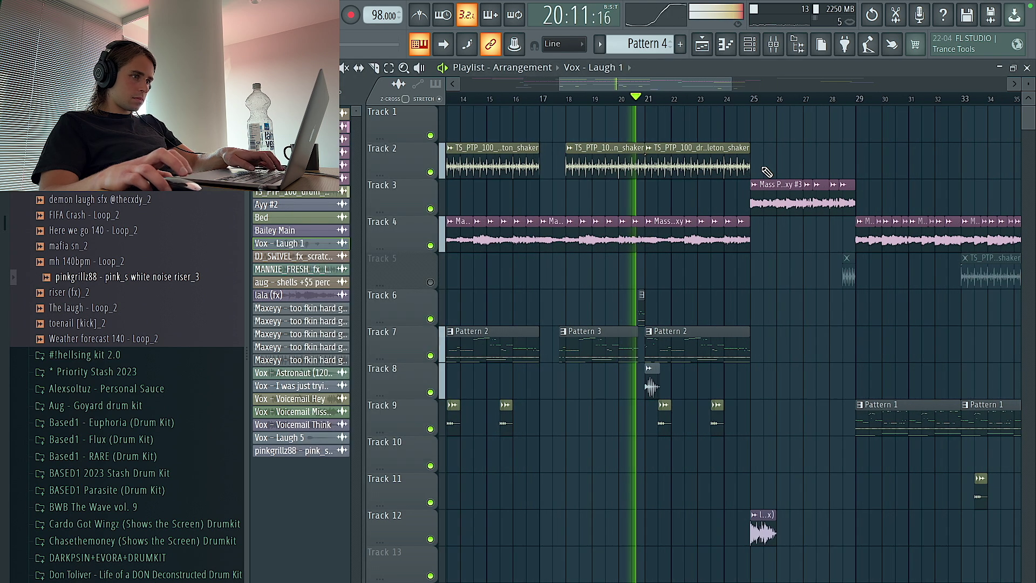
Review the channel settings of the Bed clip on Track 9 near bar 23.
scroll(770, 172, down, 3)
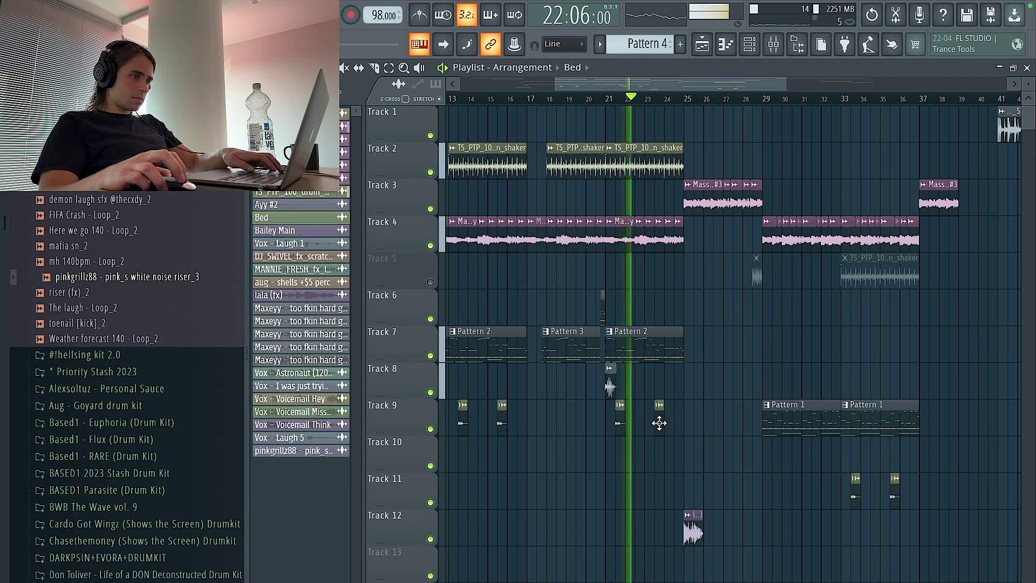
double_click(659, 423)
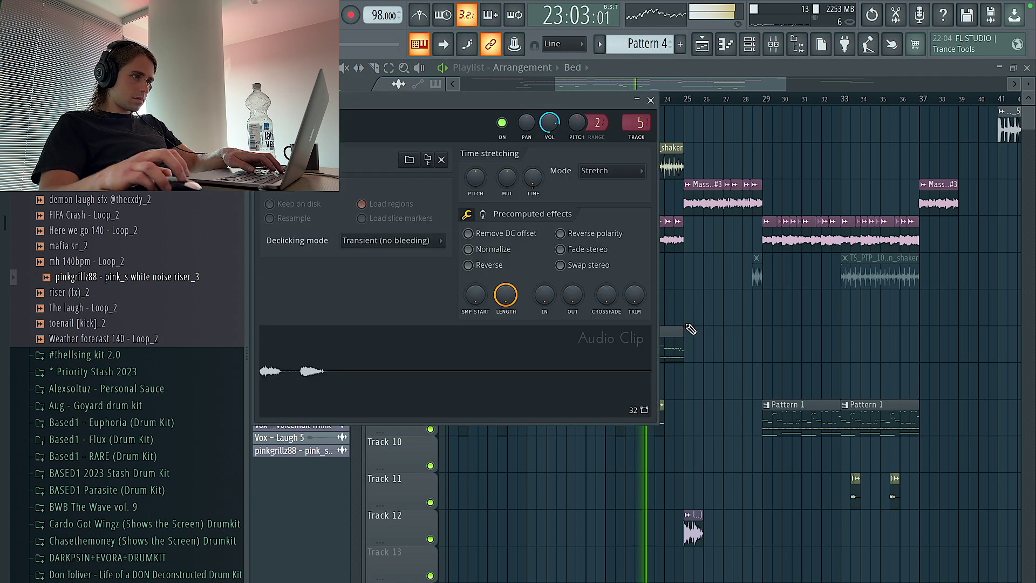
key(Escape)
Close the mixer and open Pattern 5's + perfect distort channel in the piano roll.
scroll(750, 316, down, 3)
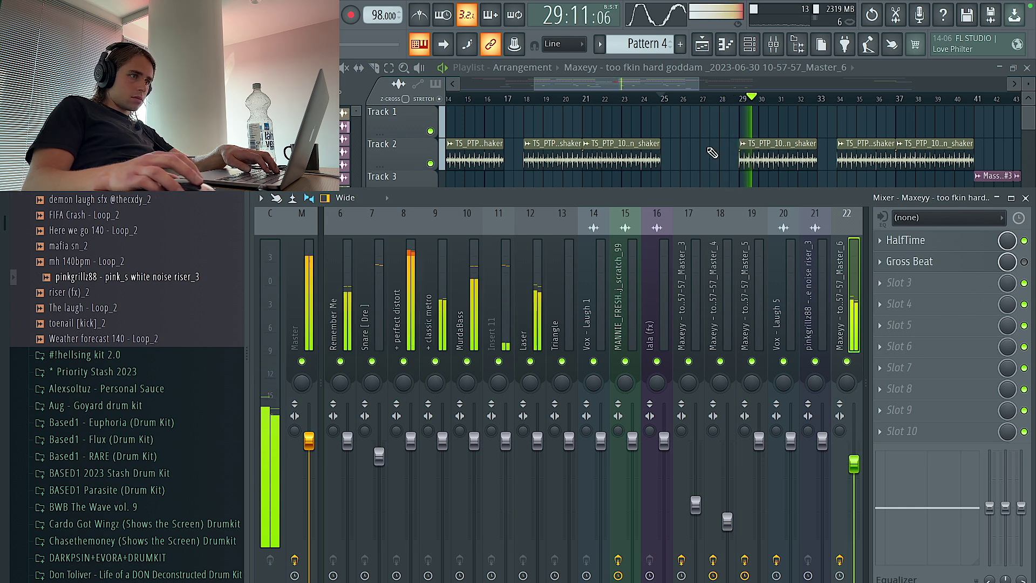
key(F9)
right_click(750, 218)
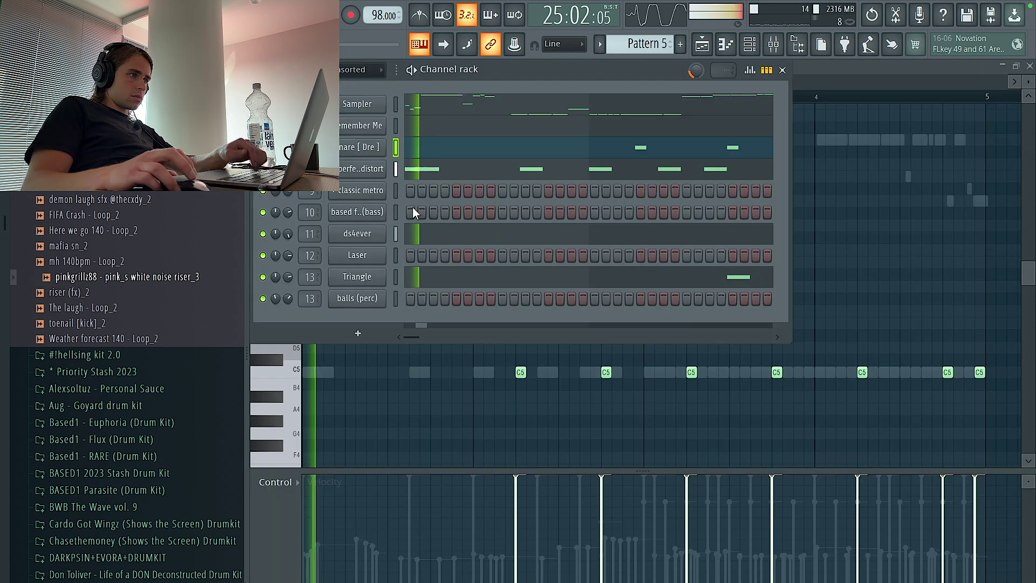
right_click(370, 167)
click(406, 181)
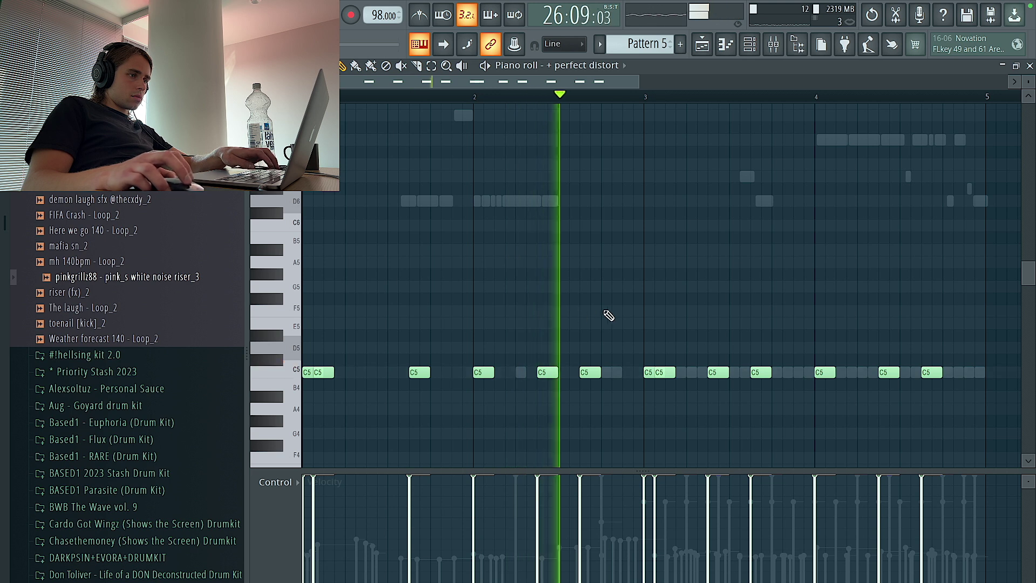
Delete the last two C5 notes in bar 3 of the + perfect distort channel and return to the playlist.
right_click(717, 373)
right_click(760, 372)
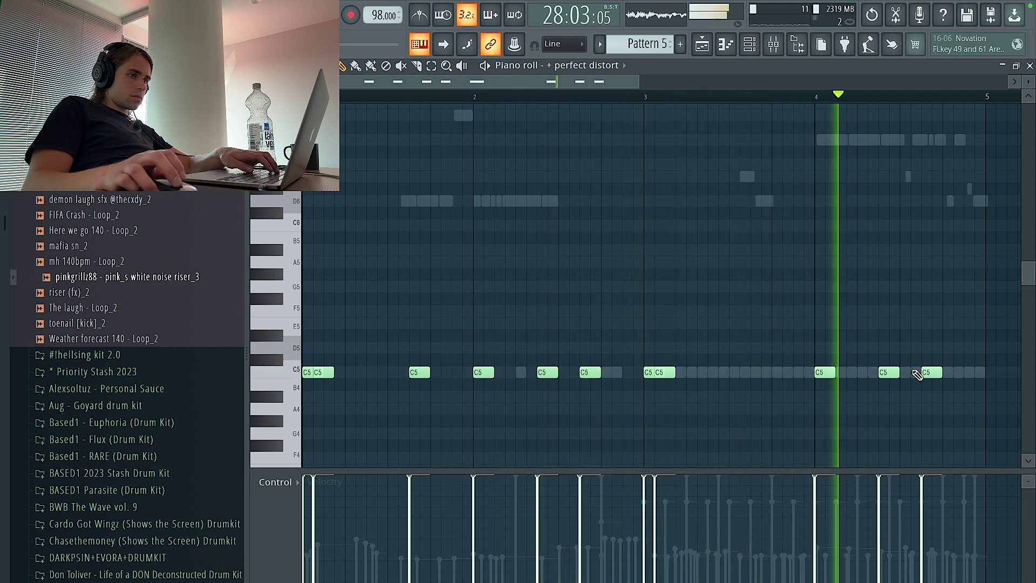
key(F5)
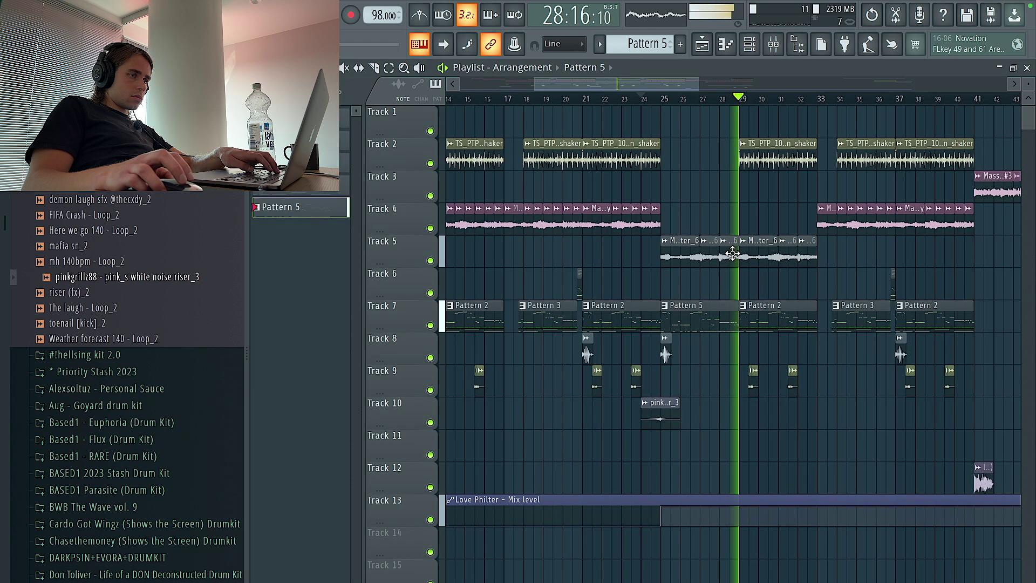
Make the Pattern 2 clip at bar 29 on Track 7 unique.
click(770, 317)
key(F6)
key(F6)
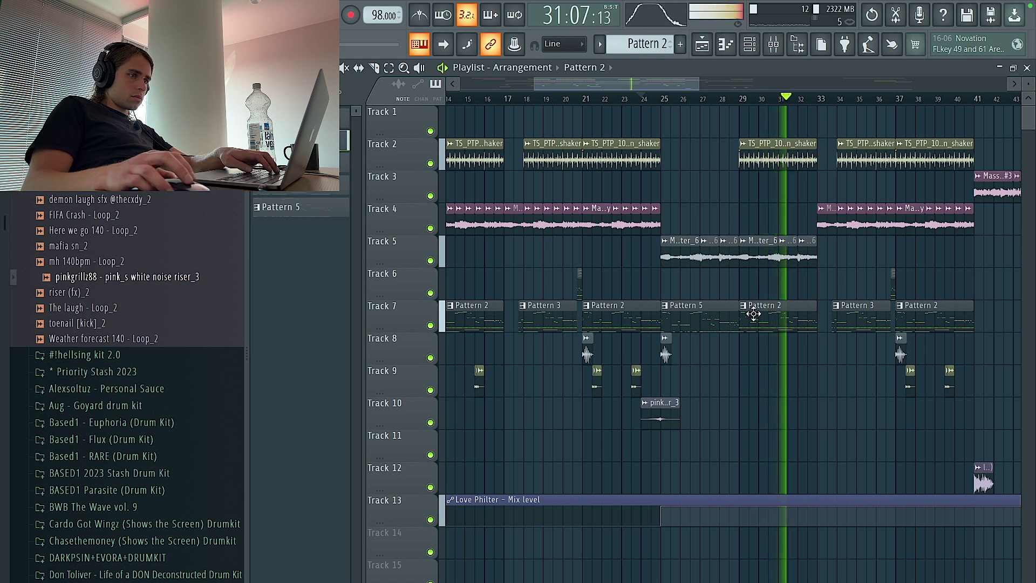
right_click(754, 314)
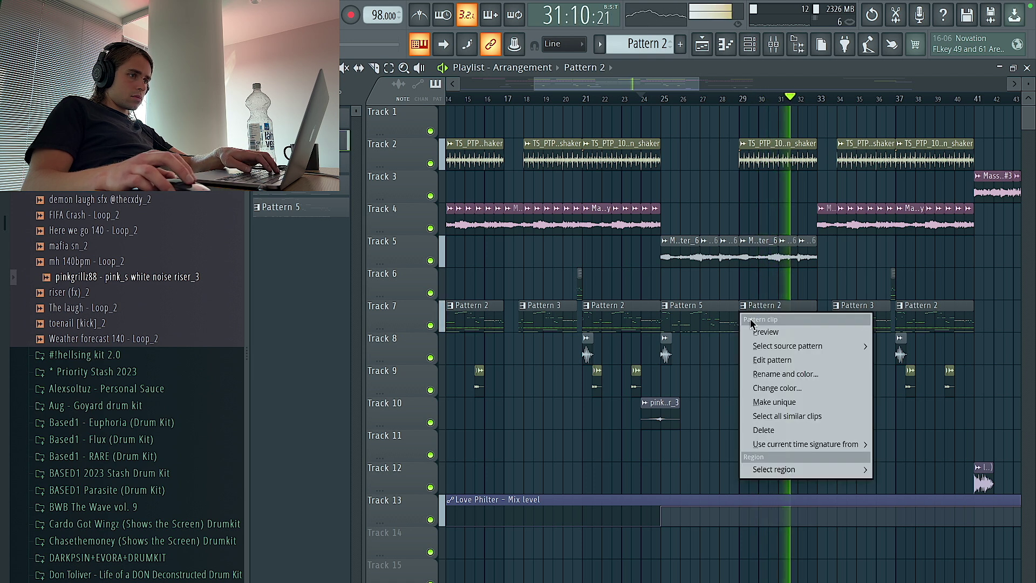
click(776, 403)
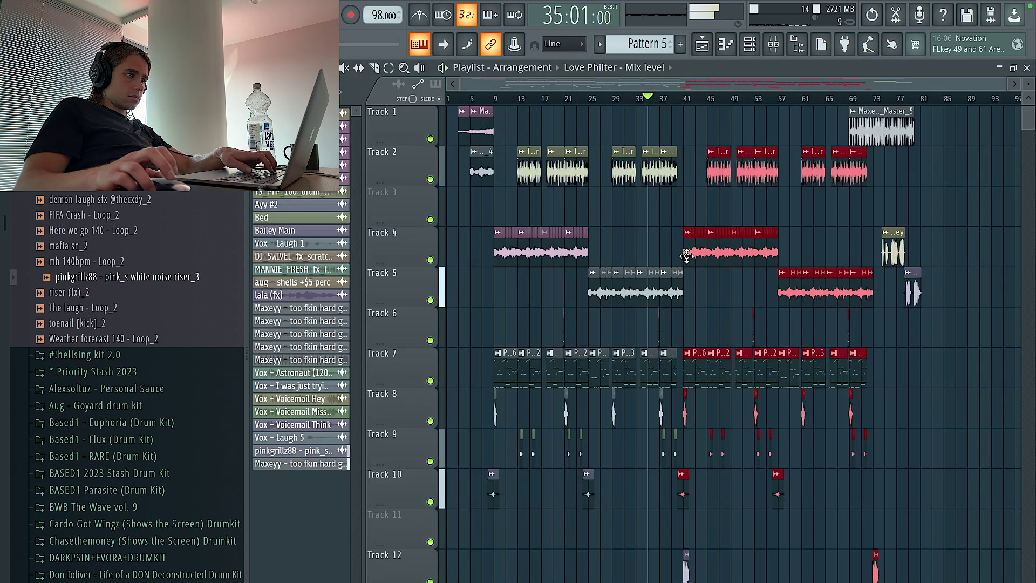
Place a copy of the rendered Master_4 clip on Track 3 at bar 37 and recolor the Master_4 clips teal.
scroll(686, 257, up, 5)
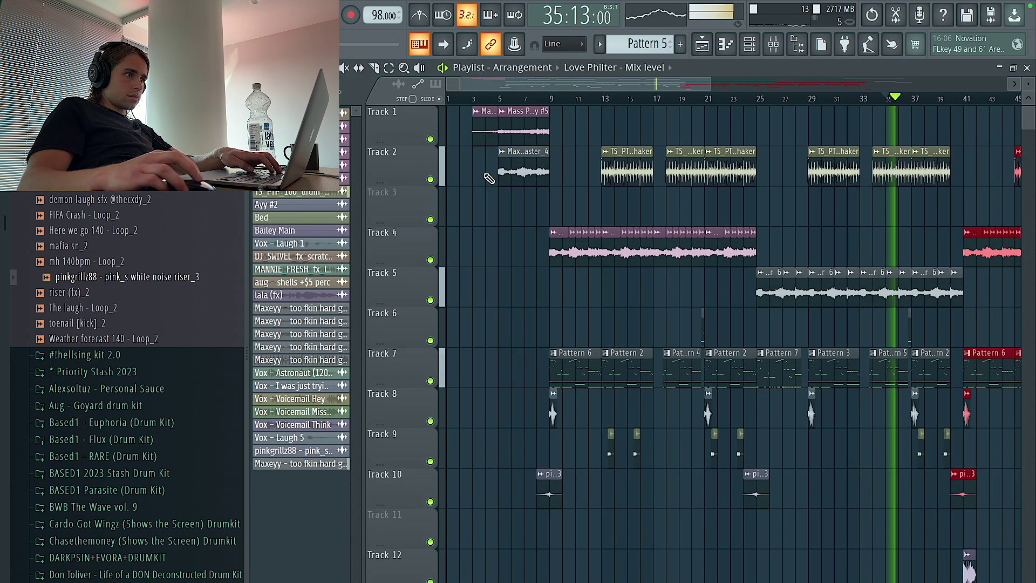
scroll(816, 238, down, 5)
click(664, 193)
click(637, 238)
click(877, 577)
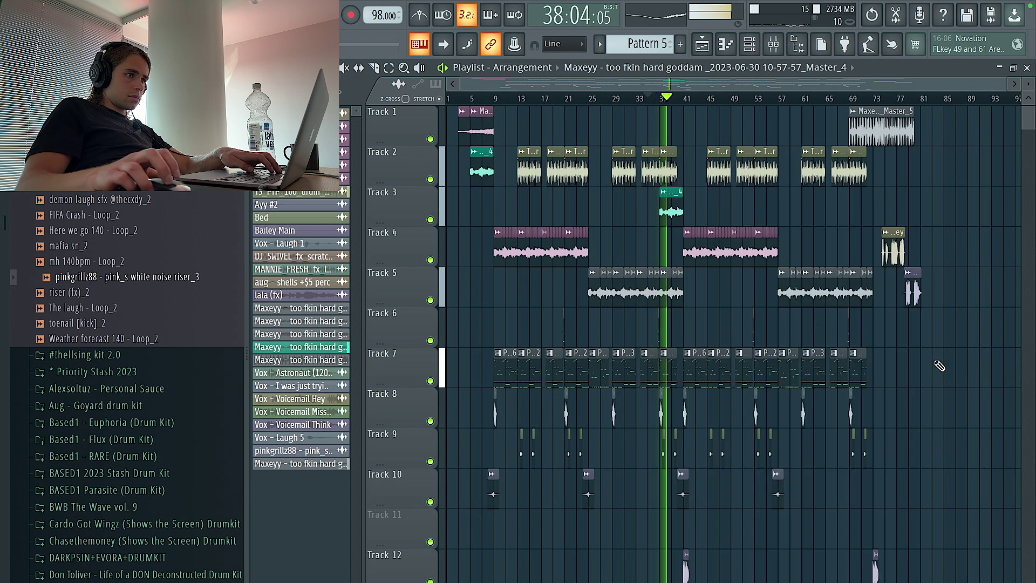
Recolor the rendered Master_6 clips on Track 5 to Dark Olive Green (#738D47).
scroll(606, 286, up, 3)
click(572, 272)
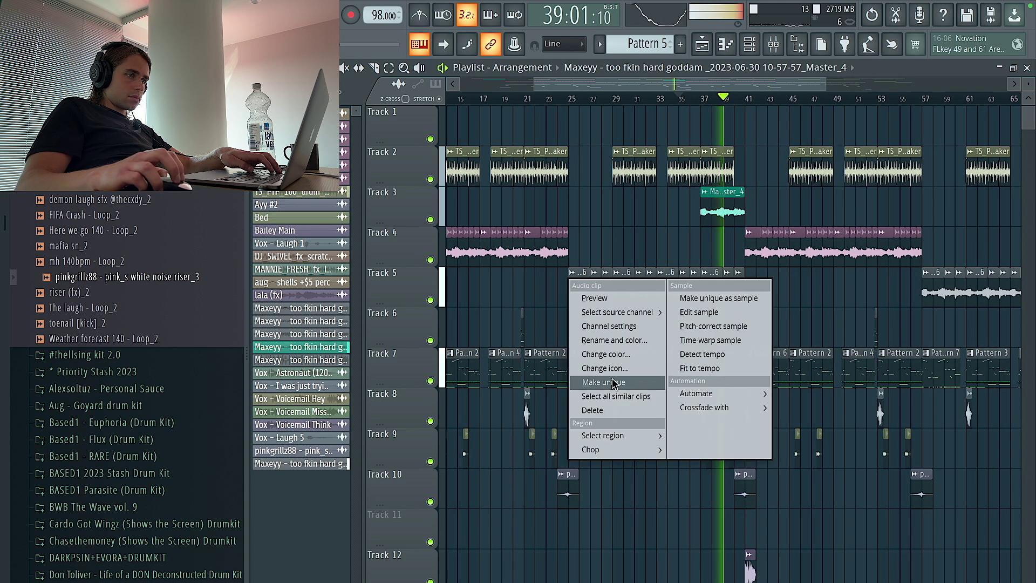
click(605, 354)
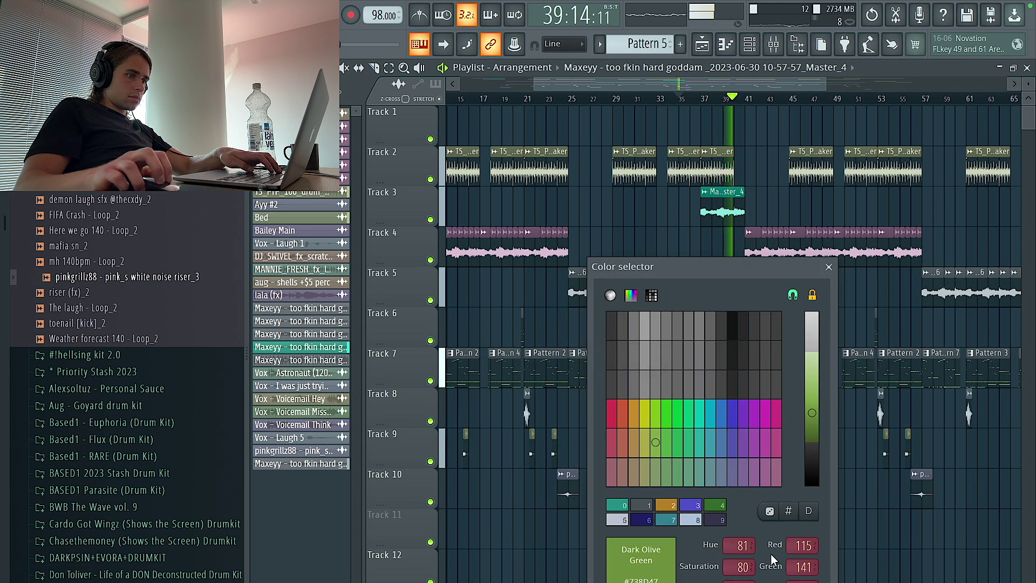
key(Return)
Move the leftover Master_5 and Vox clips to start at bar 73 and place a Master_4 copy on Track 3 at bar 69.
scroll(754, 272, down, 4)
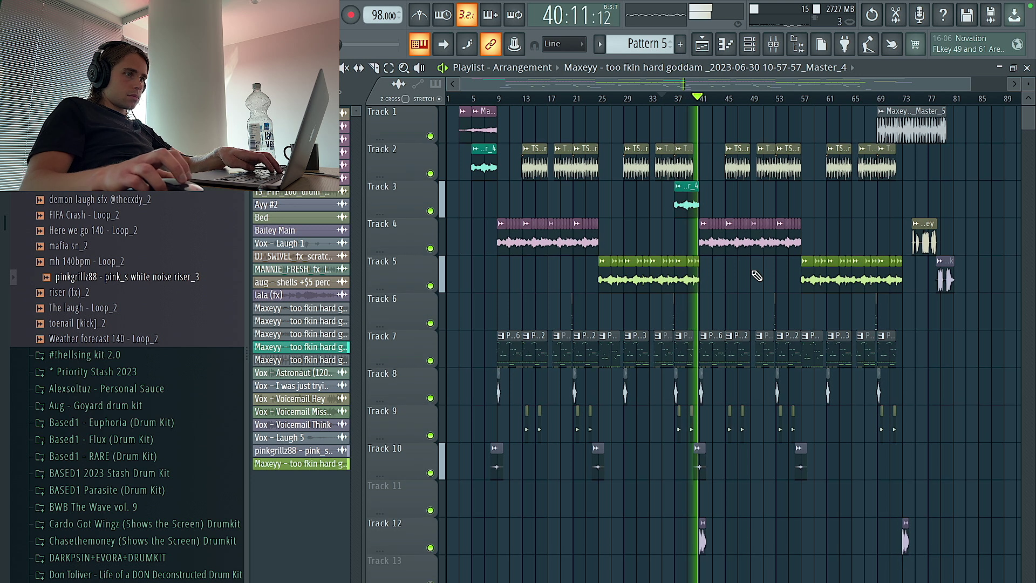
scroll(717, 270, up, 3)
drag(992, 406, 866, 114)
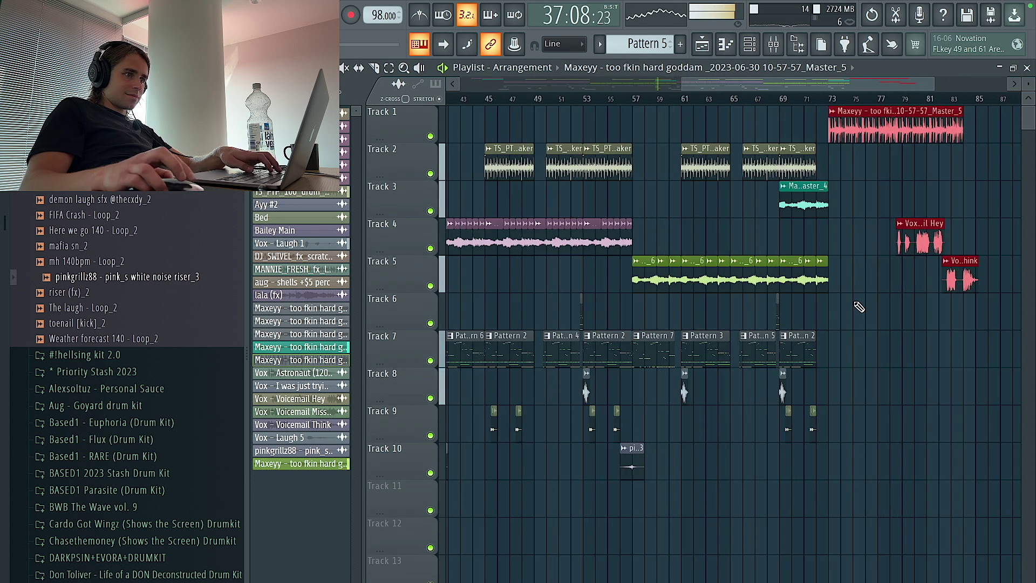
scroll(860, 299, down, 3)
scroll(658, 219, up, 3)
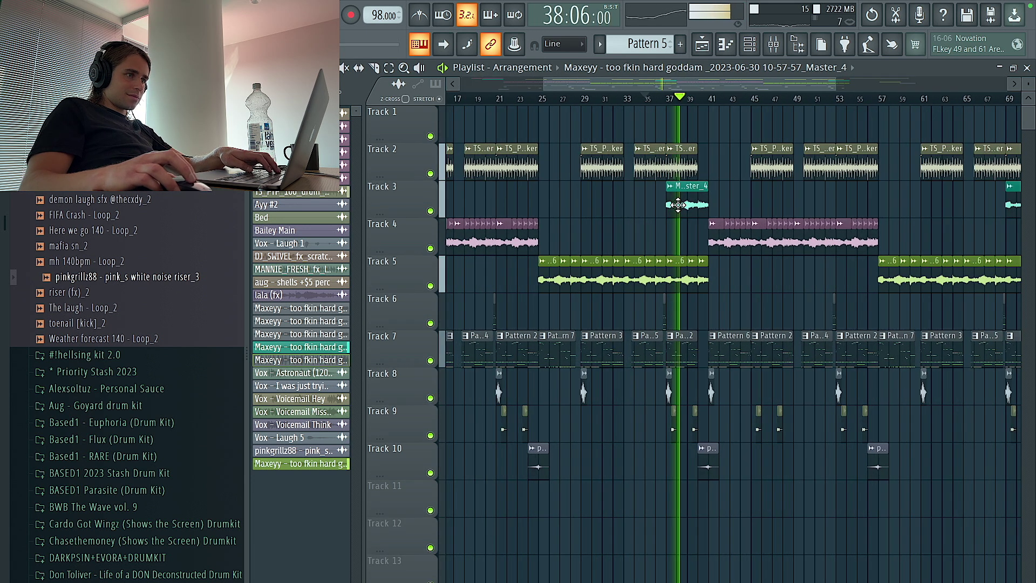
Make the Master_4 clip at bar 37 on Track 3 unique, adjust its pitch, and change its time-stretching mode.
click(673, 188)
click(688, 205)
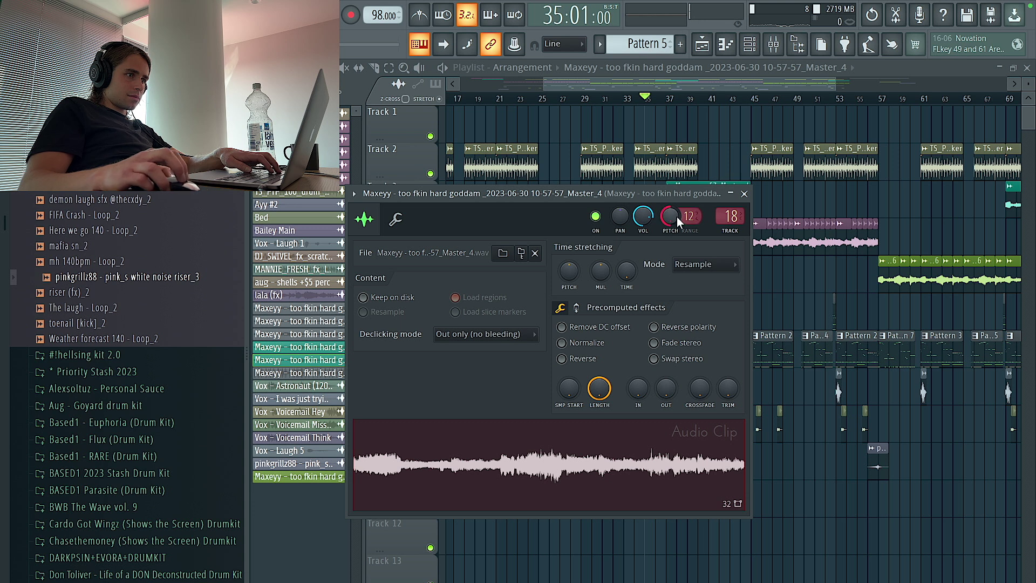
click(706, 264)
click(694, 303)
key(Escape)
scroll(716, 169, up, 2)
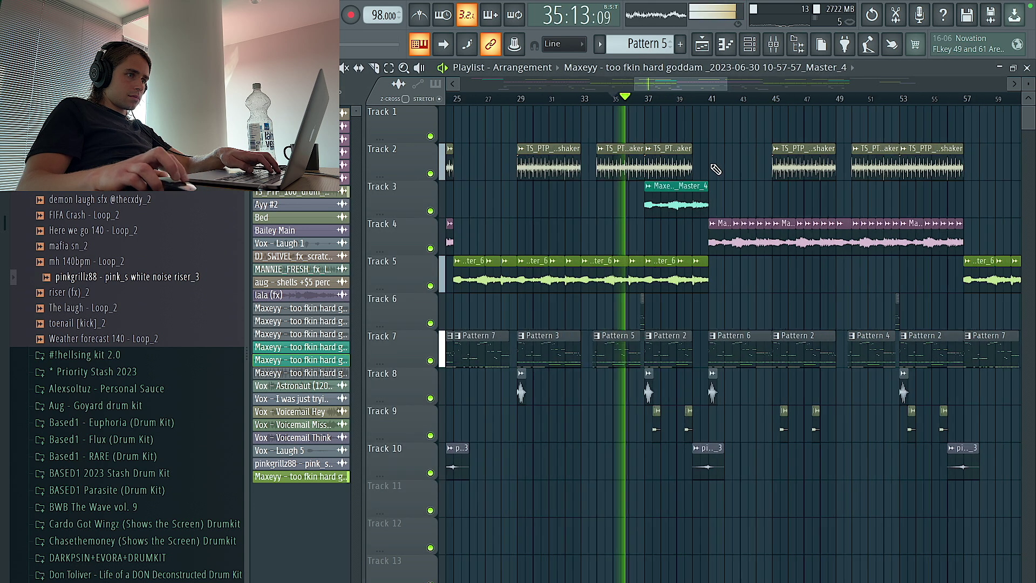
scroll(716, 169, up, 4)
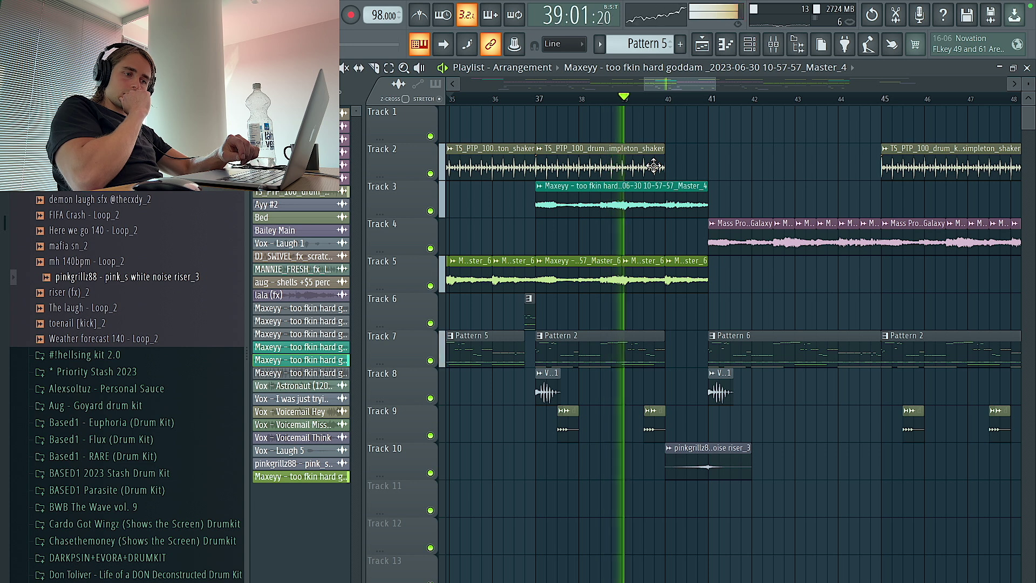
scroll(654, 166, down, 8)
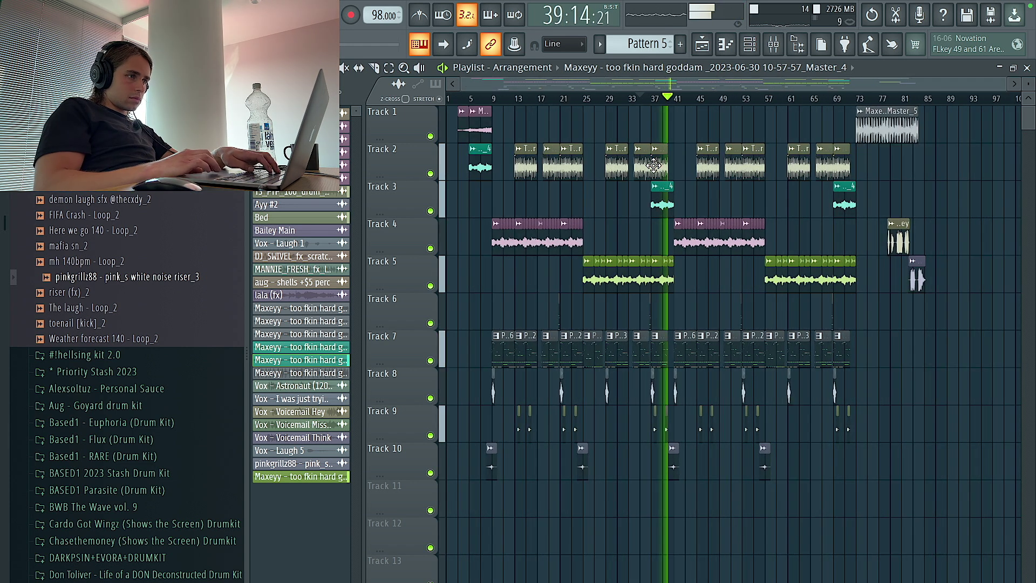
alt+scroll(654, 166, down, 2)
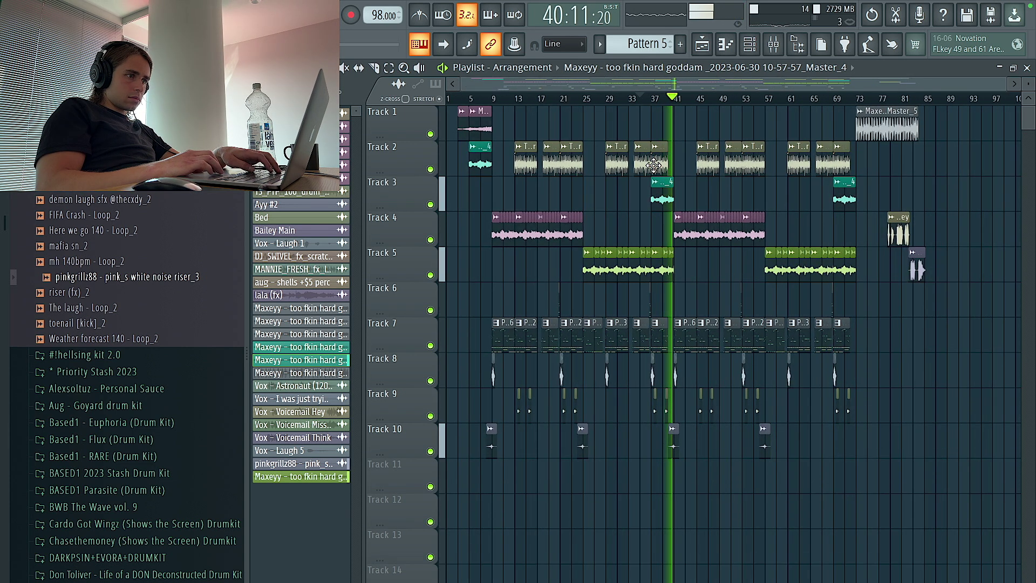
Review the arrangement through bar 57 and inspect the channel settings of the Master_5 clip starting there.
scroll(654, 166, up, 3)
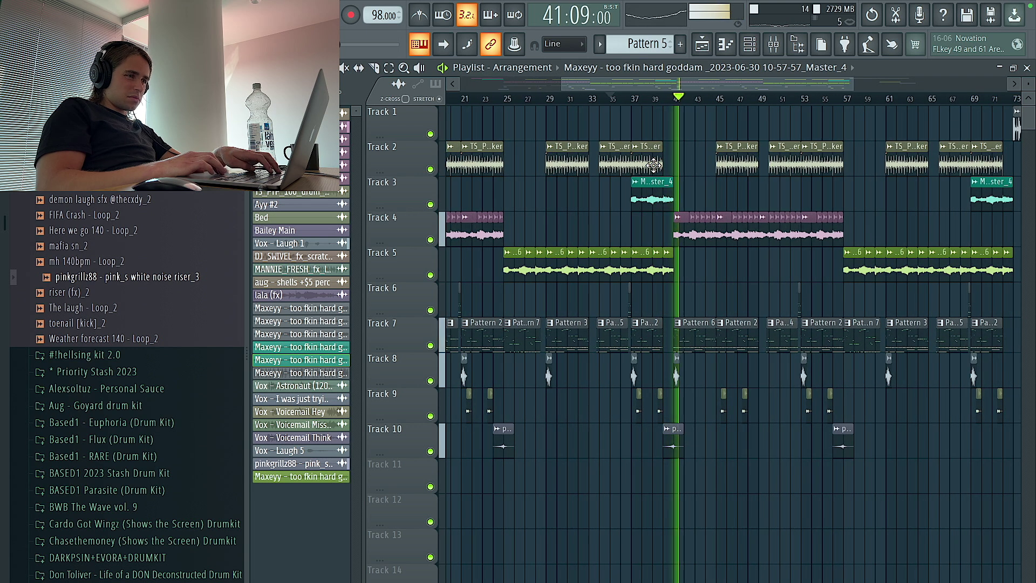
scroll(654, 166, down, 3)
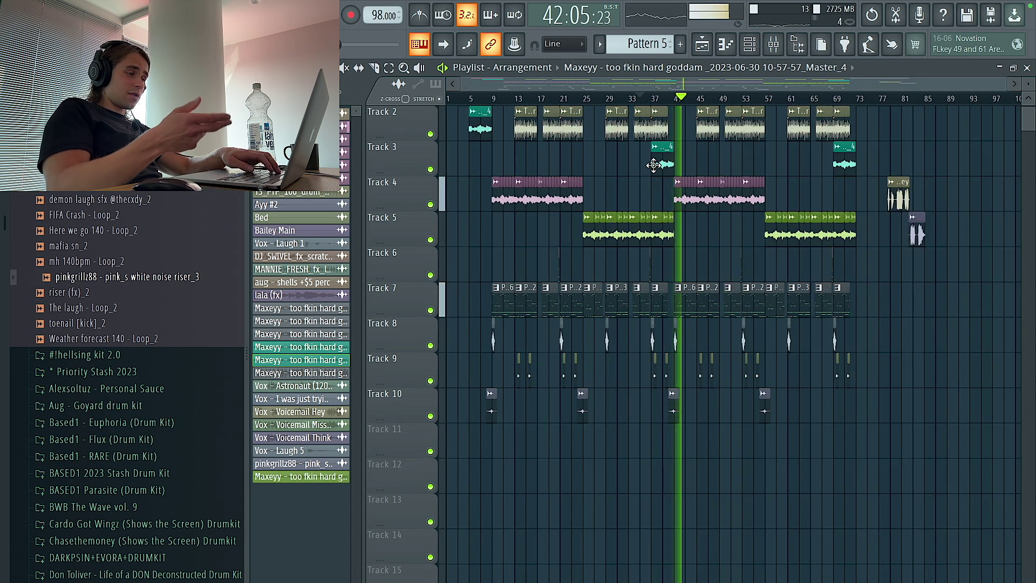
click(774, 49)
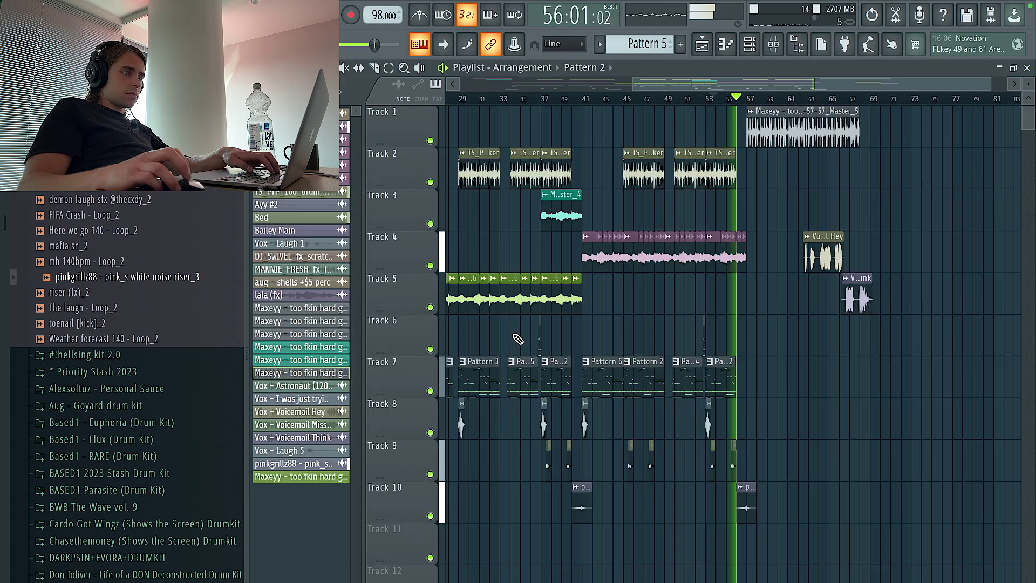
scroll(562, 287, down, 5)
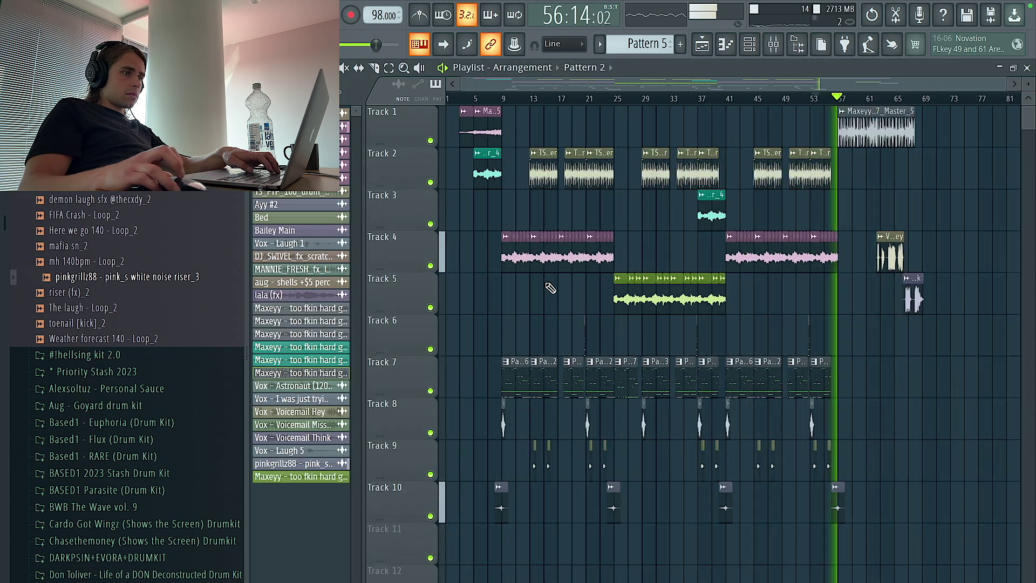
scroll(774, 314, up, 4)
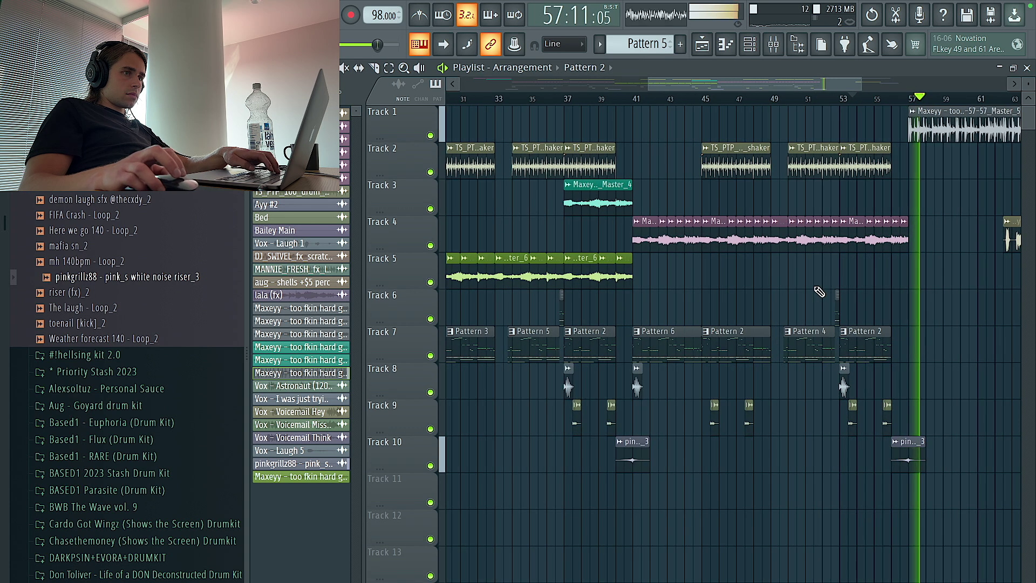
double_click(966, 137)
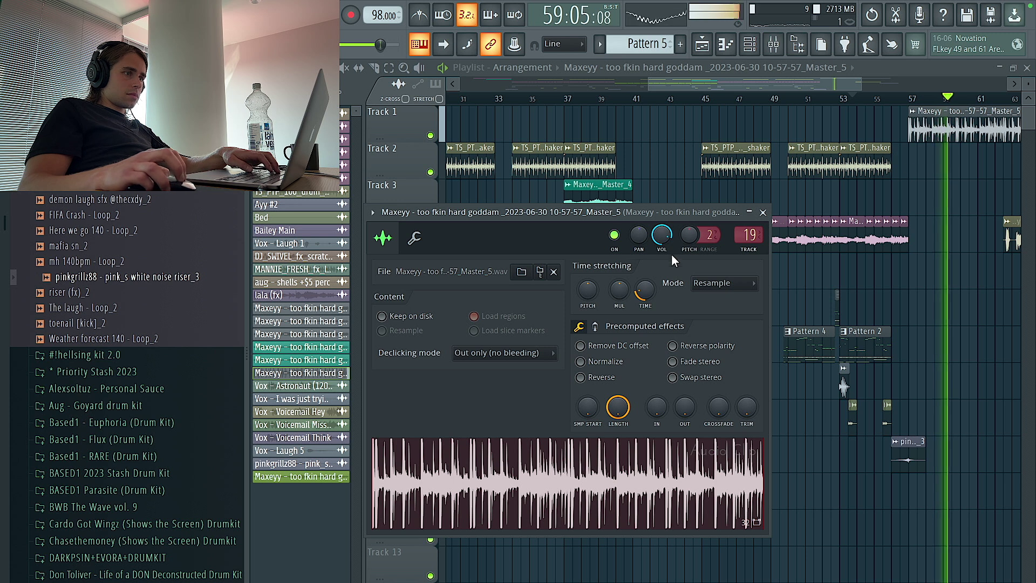
click(775, 45)
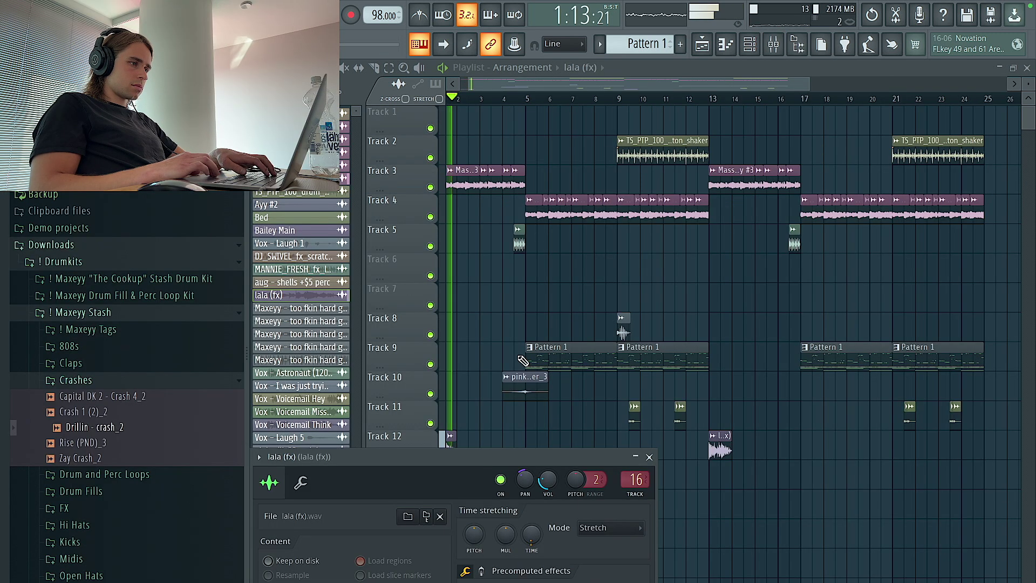
Close the lala (fx) channel settings and make the Pattern 1 clip at bar 5 on Track 9 unique.
key(Escape)
click(572, 349)
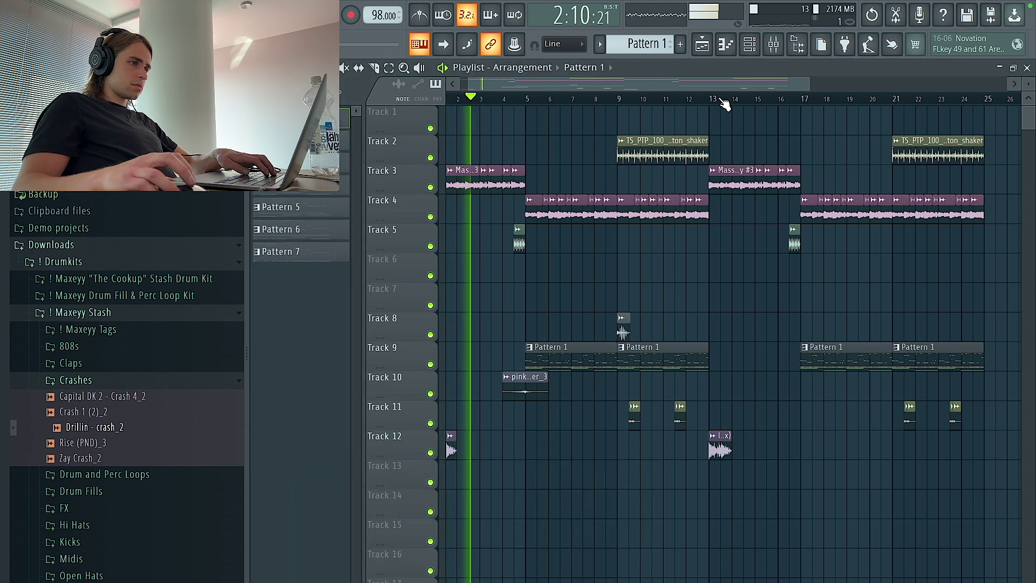
right_click(532, 351)
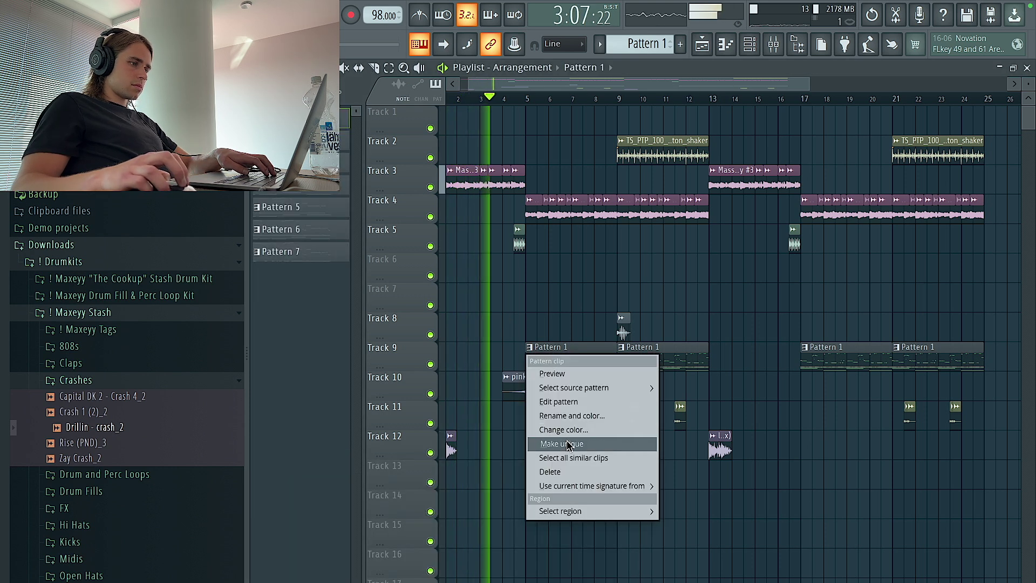
click(562, 439)
Delete the Mass Production - Galaxy #3 clip at bar 13 and move the second scratch clip on Track 5 so it ends at bar 13.
click(719, 436)
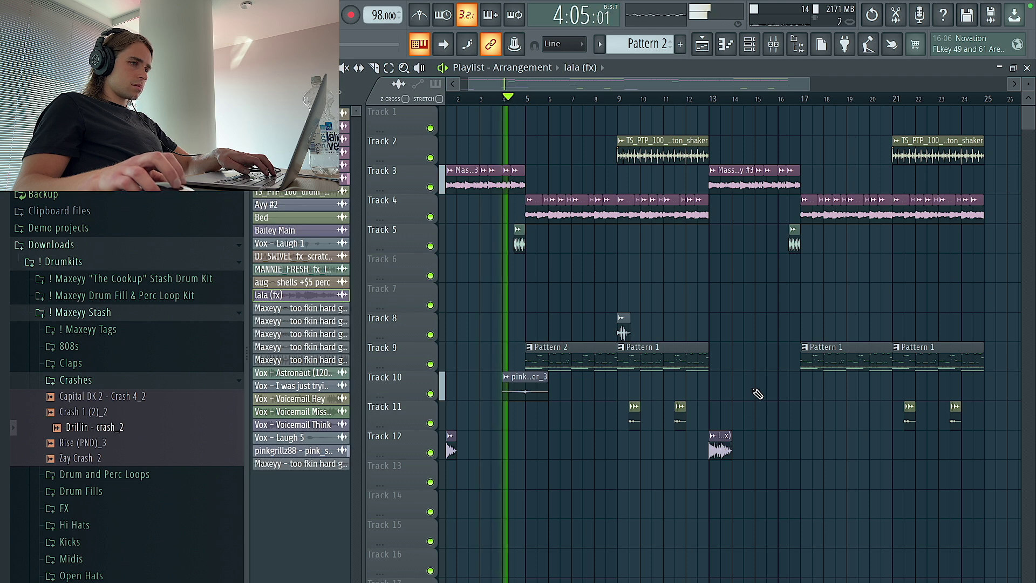
right_click(723, 189)
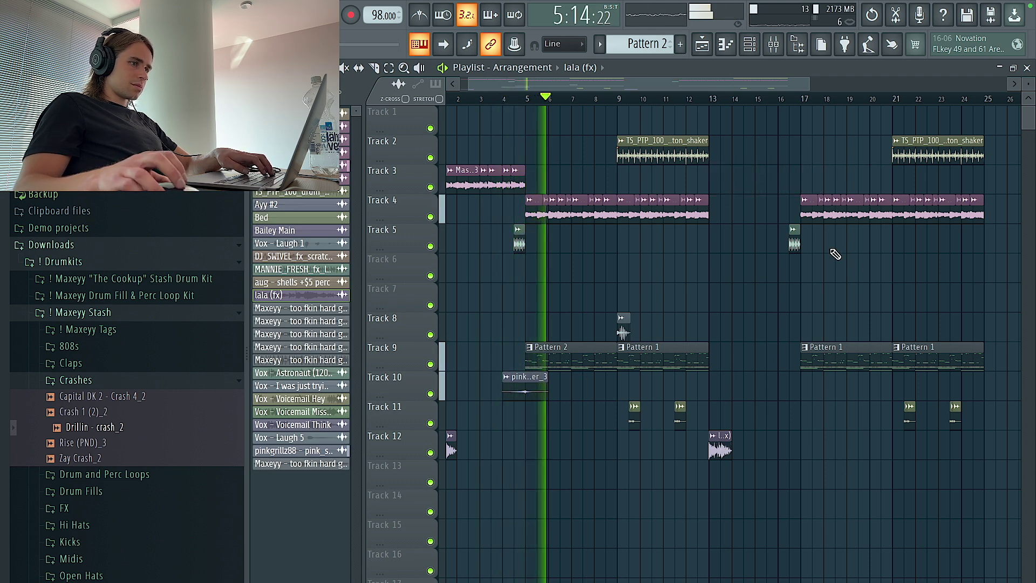
drag(793, 243, 706, 242)
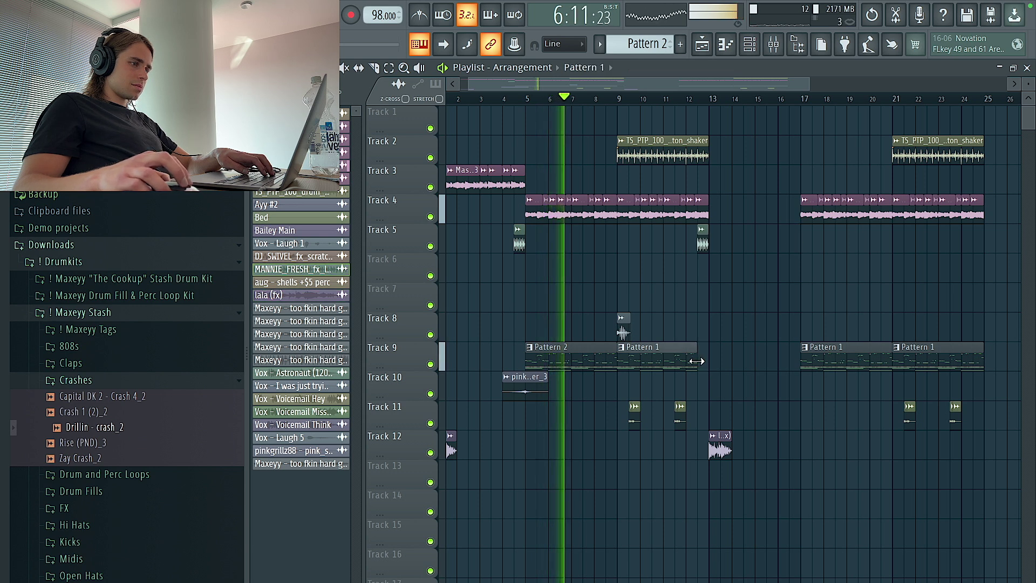
Move the melody, shaker, Pattern 1 and percussion clips of the bar 17 section back to start at bar 13.
scroll(984, 444, down, 2)
drag(983, 444, 726, 135)
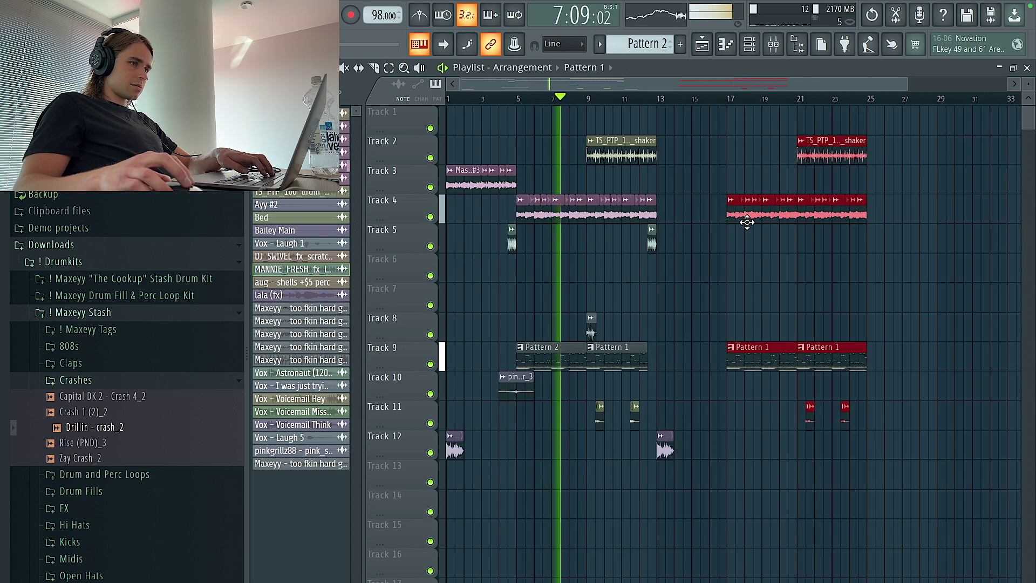
drag(731, 217, 661, 216)
scroll(637, 270, up, 2)
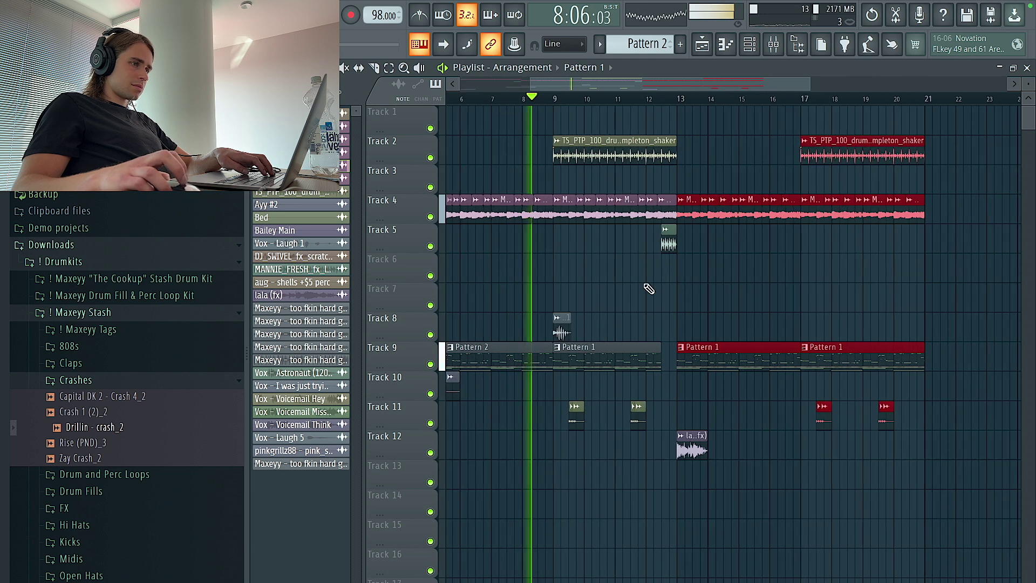
click(704, 206)
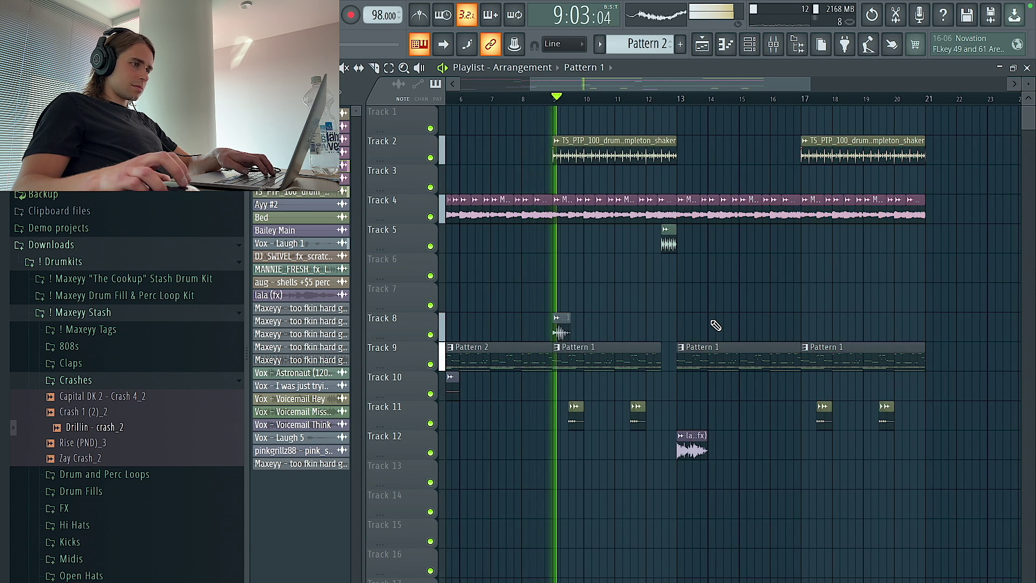
Remove the lala (fx) clip at bar 13 on Track 12 and place a copy of the Vox - Laugh 1 clip at bar 17 on Track 8.
scroll(750, 434, down, 2)
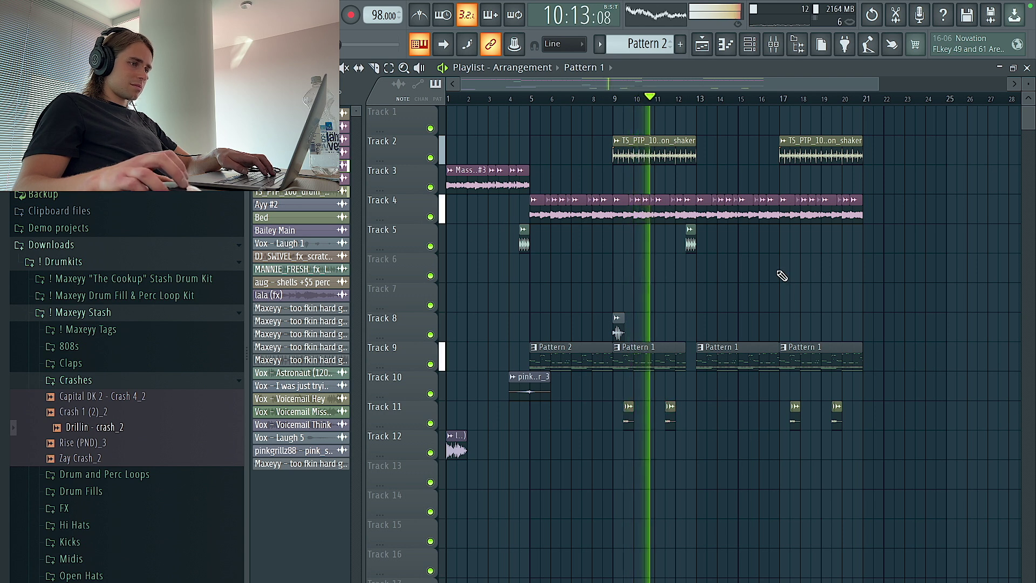
scroll(716, 356, up, 2)
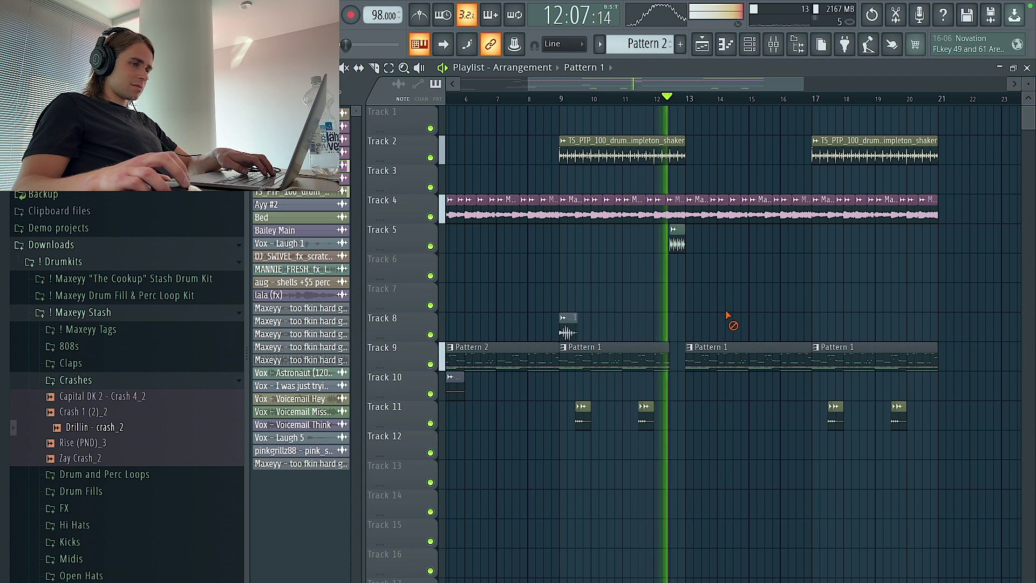
drag(691, 365, 685, 368)
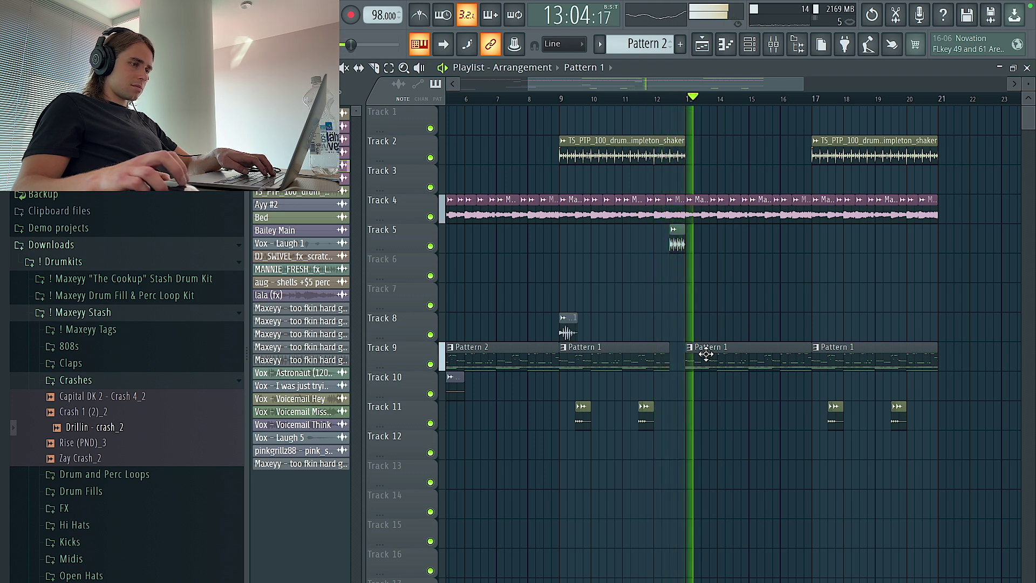
scroll(777, 298, down, 2)
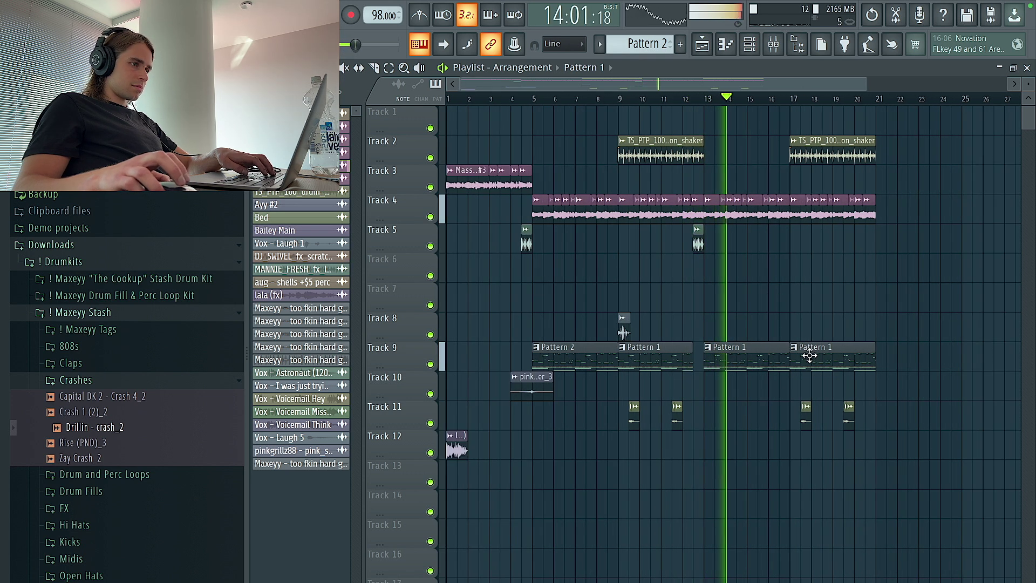
scroll(822, 289, down, 1)
scroll(742, 351, up, 2)
scroll(745, 353, up, 1)
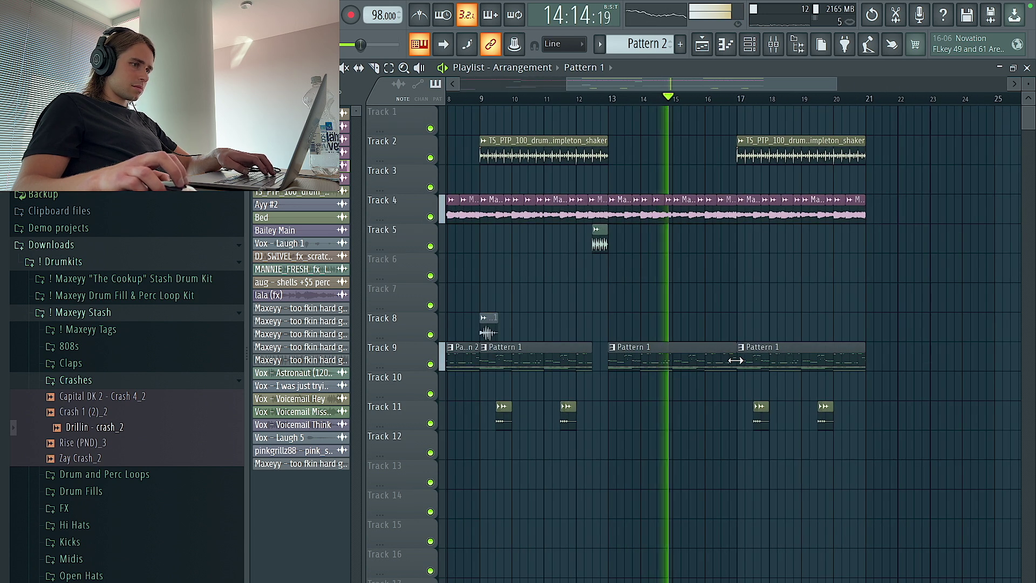
scroll(760, 324, down, 1)
click(488, 327)
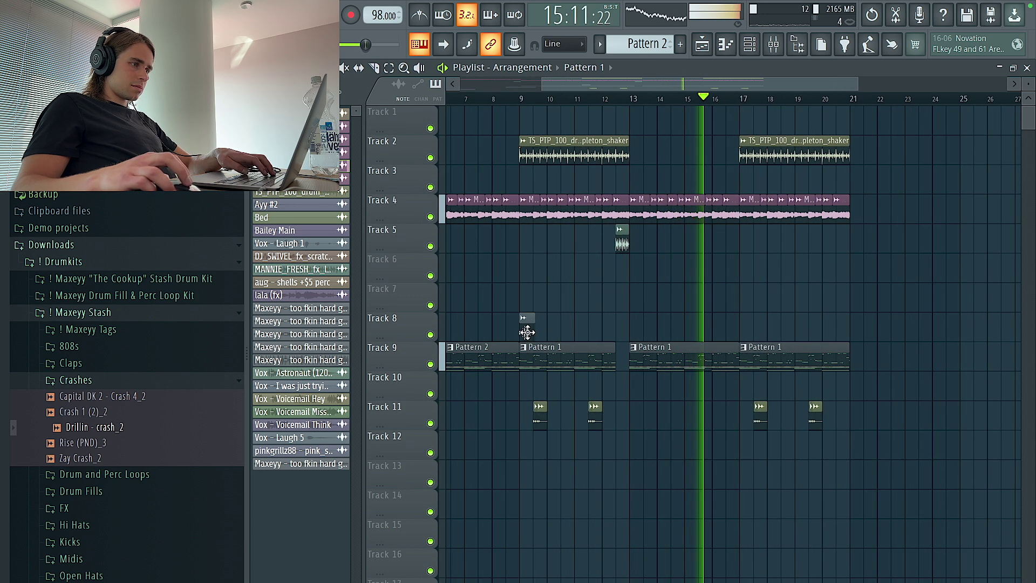
Duplicate the whole bar 1 to 21 arrangement twice, repeating it from bars 21 and 41.
scroll(799, 324, down, 2)
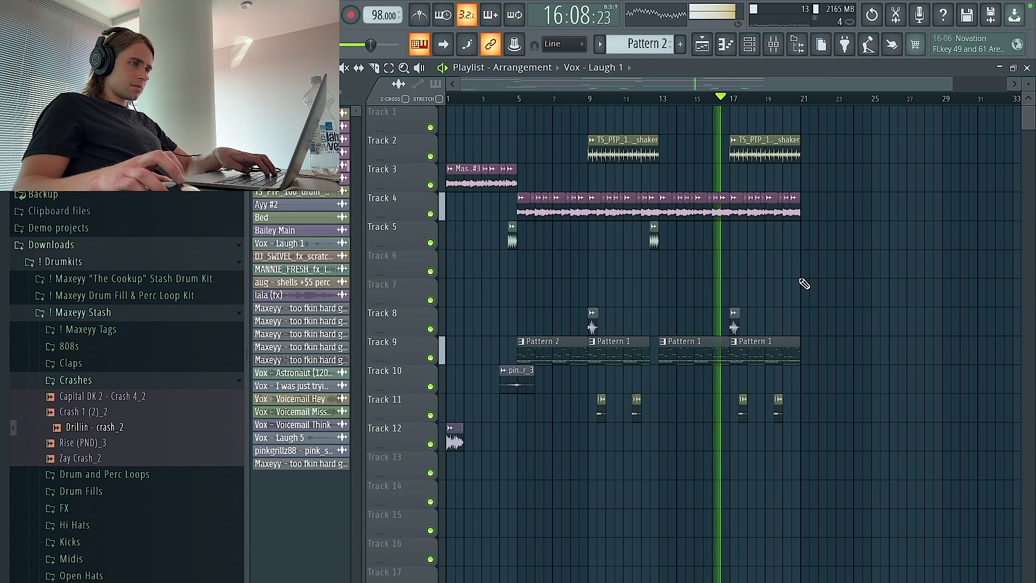
key(ctrl+b)
scroll(585, 275, down, 1)
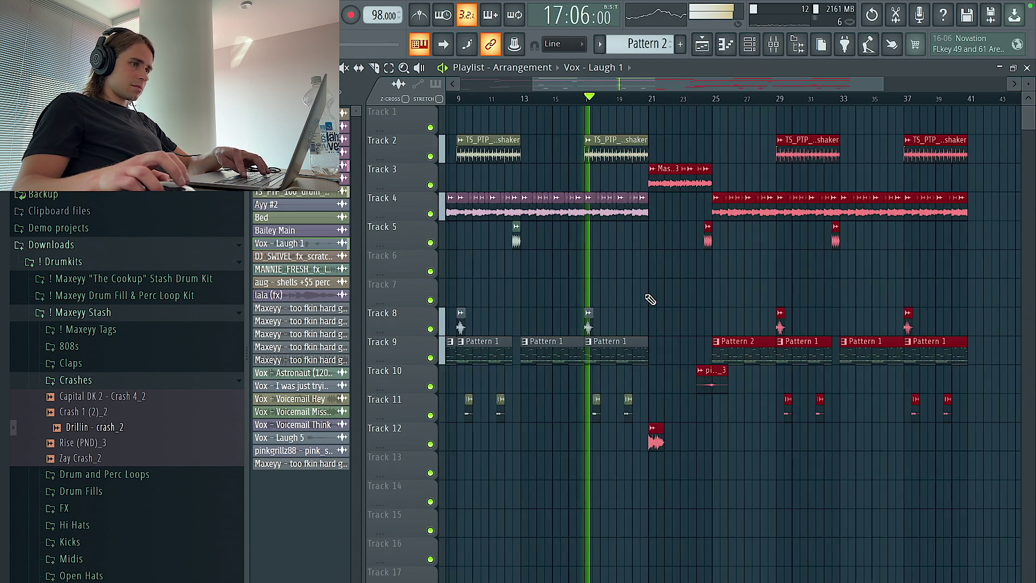
key(ctrl+b)
Delete the pattern and effect clips after bar 53 in the last repeat, along with the shaker clip at bar 57.
drag(960, 440, 881, 257)
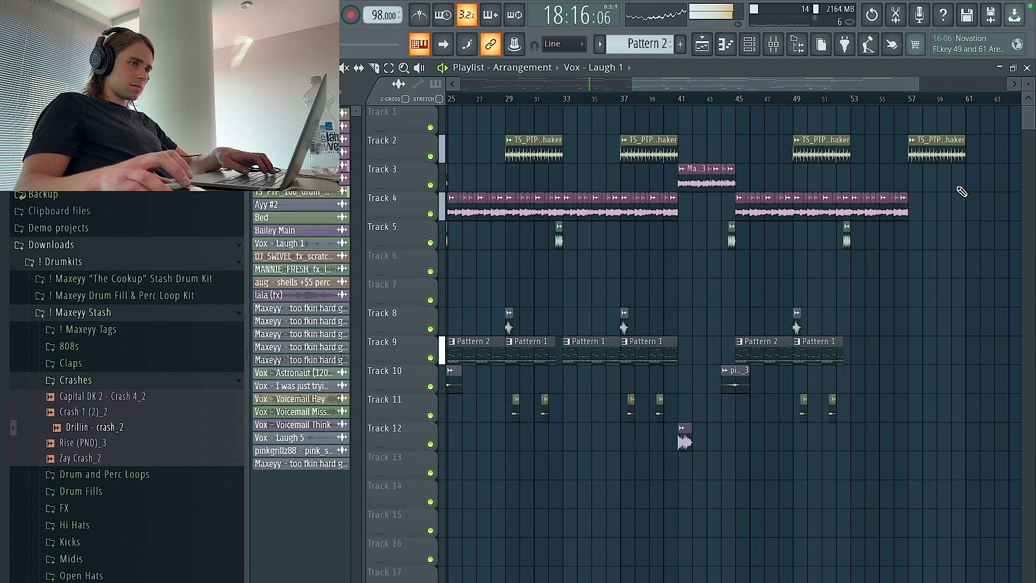
right_click(937, 151)
Select all clips on Tracks 8 to 12 and move them up by two tracks to close the empty gap.
scroll(941, 287, down, 2)
scroll(637, 287, down, 1)
scroll(471, 317, up, 1)
scroll(717, 405, down, 1)
drag(958, 482, 331, 280)
key(shift+Up)
key(shift+Up)
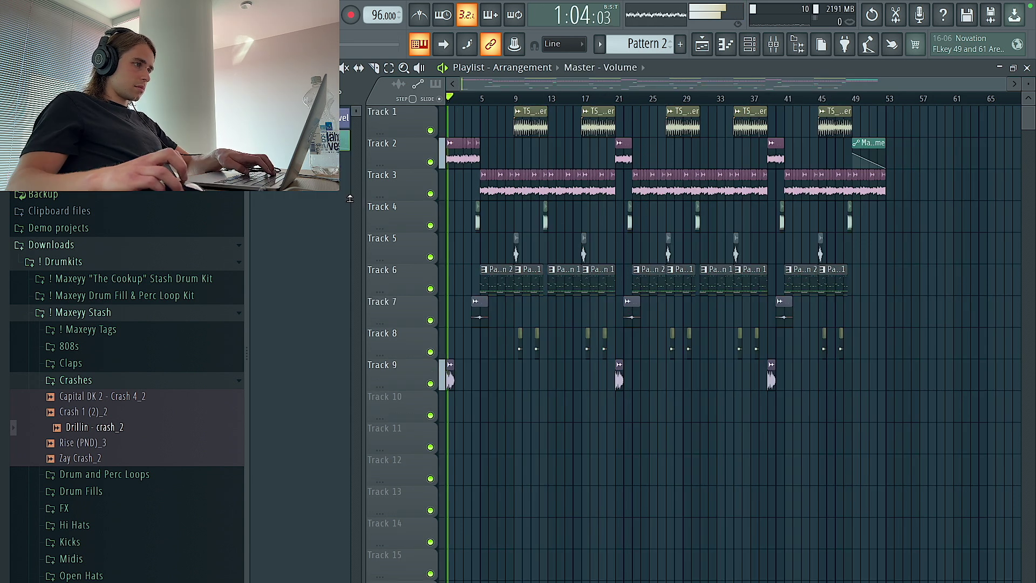
Position the !Maxeyy 1 TAG clip on Track 10 slightly before bar 5 and check its channel settings.
scroll(734, 324, up, 3)
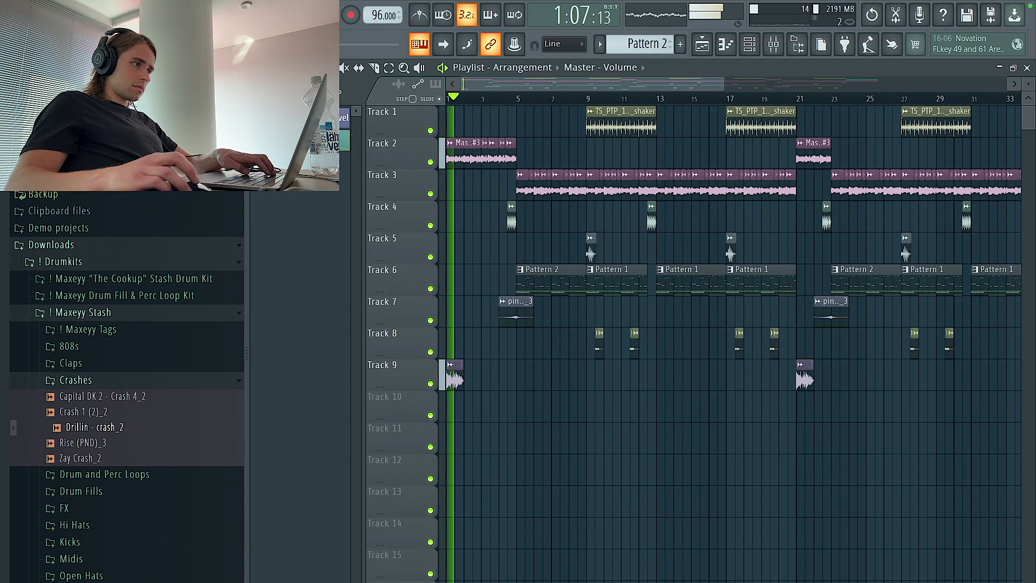
scroll(300, 323, up, 5)
scroll(734, 324, up, 2)
scroll(485, 291, up, 3)
drag(601, 398, 680, 410)
scroll(672, 408, up, 4)
double_click(683, 410)
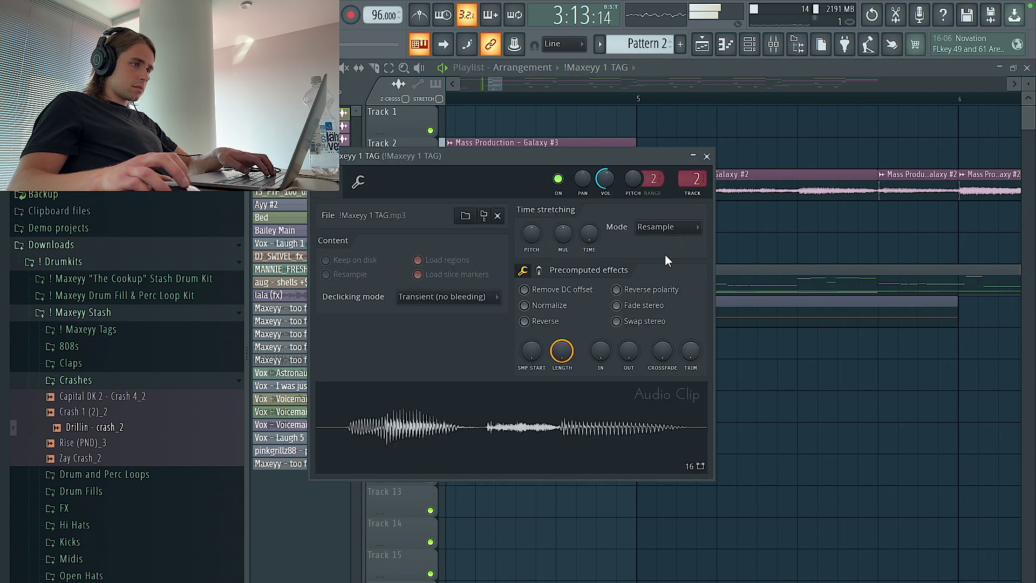
key(Escape)
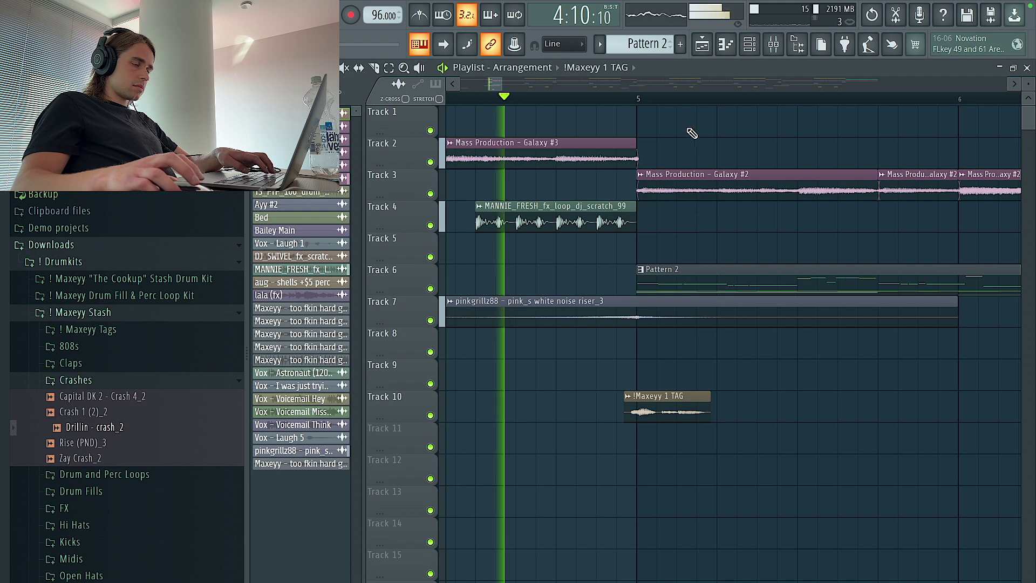
Lower the Insert 3 mixer fader slightly and adjust the stereo separation of the perfect distort insert.
scroll(695, 155, down, 4)
scroll(646, 410, down, 5)
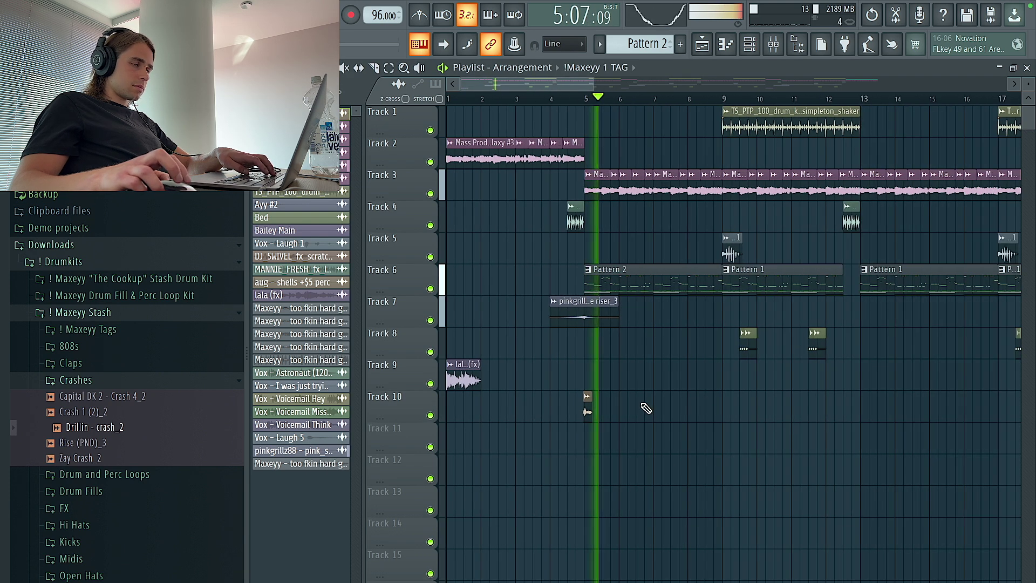
scroll(614, 415, down, 1)
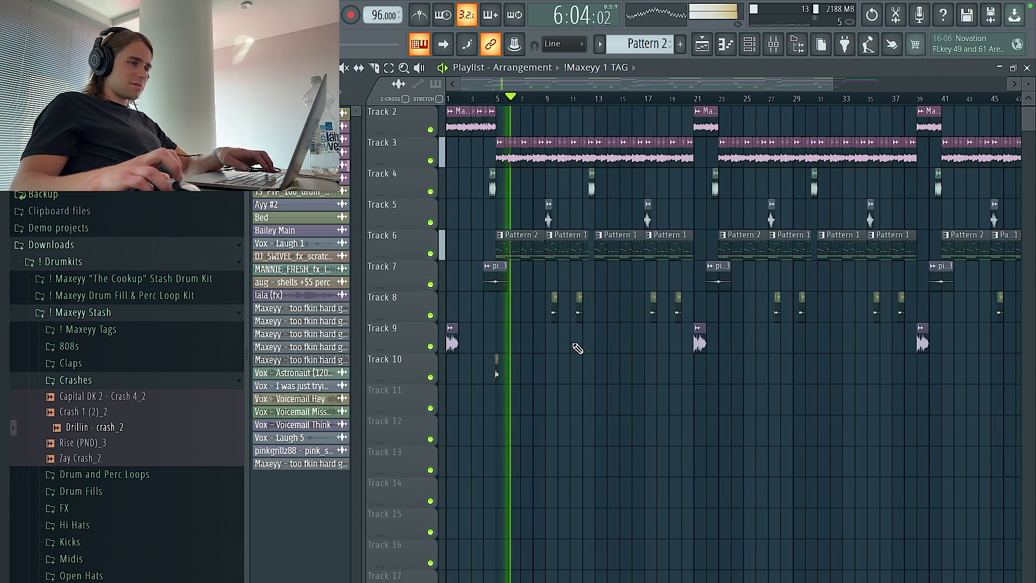
scroll(626, 319, up, 1)
click(773, 44)
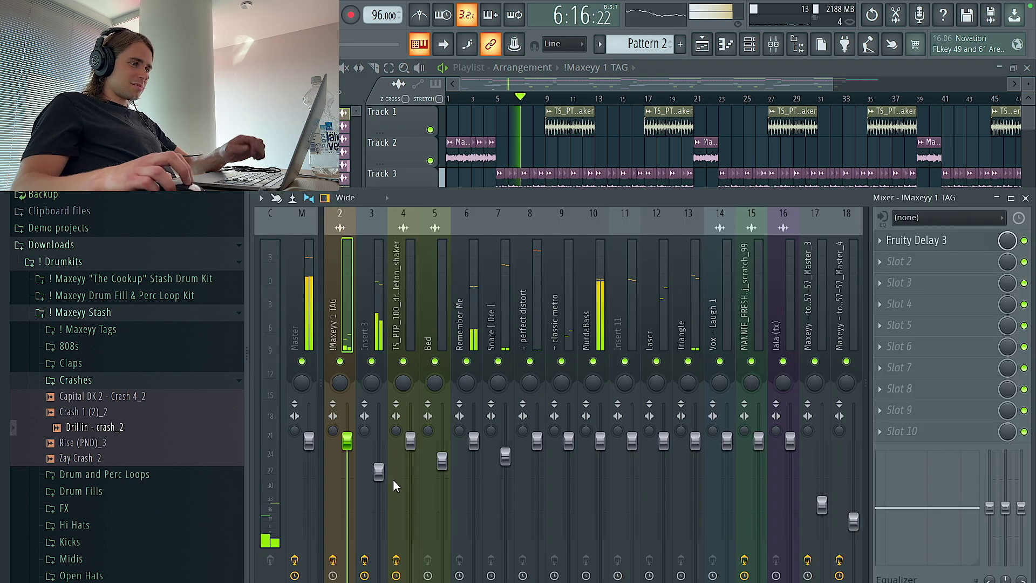
drag(379, 472, 379, 476)
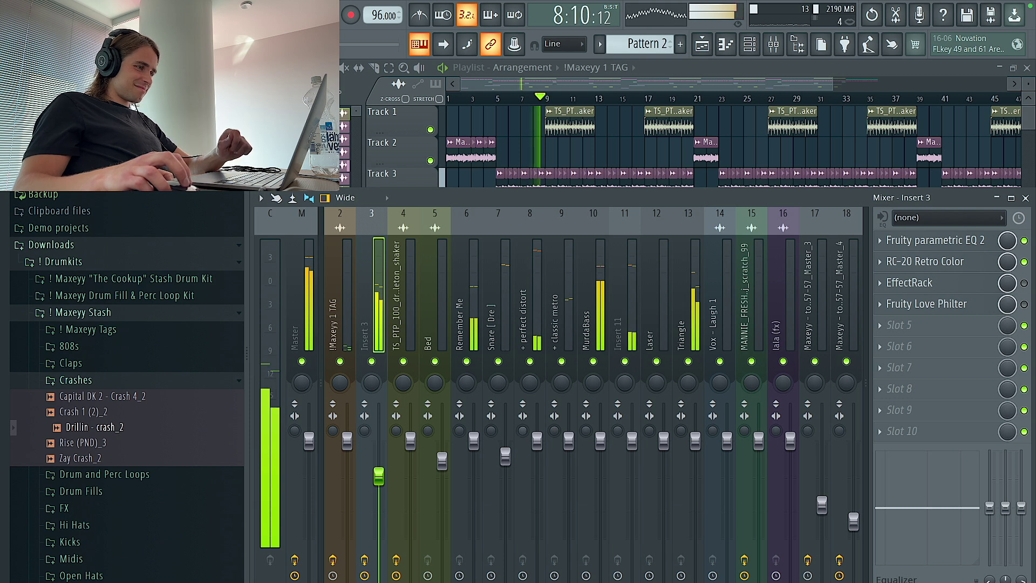
click(524, 467)
click(289, 271)
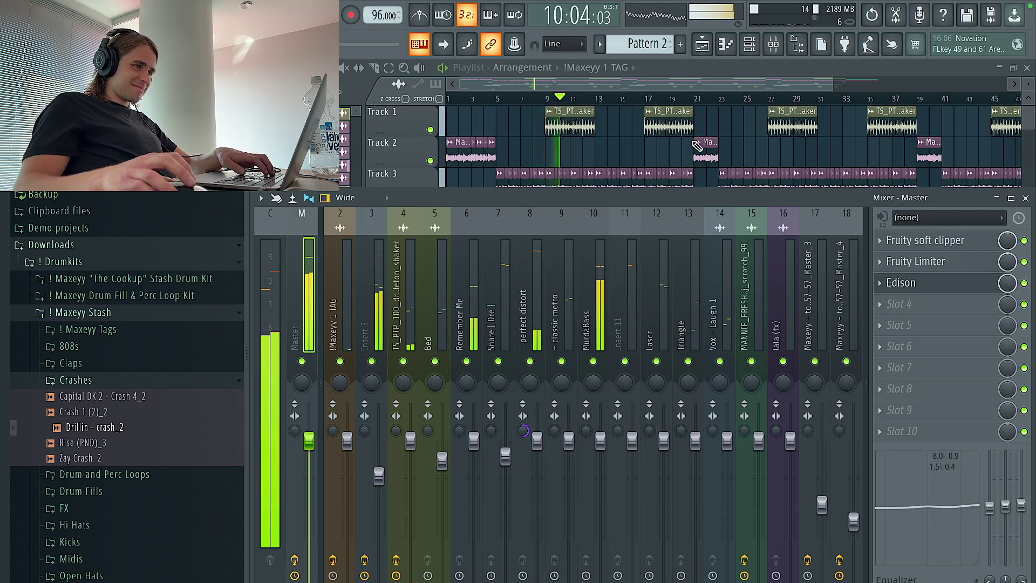
key(F9)
scroll(548, 263, down, 2)
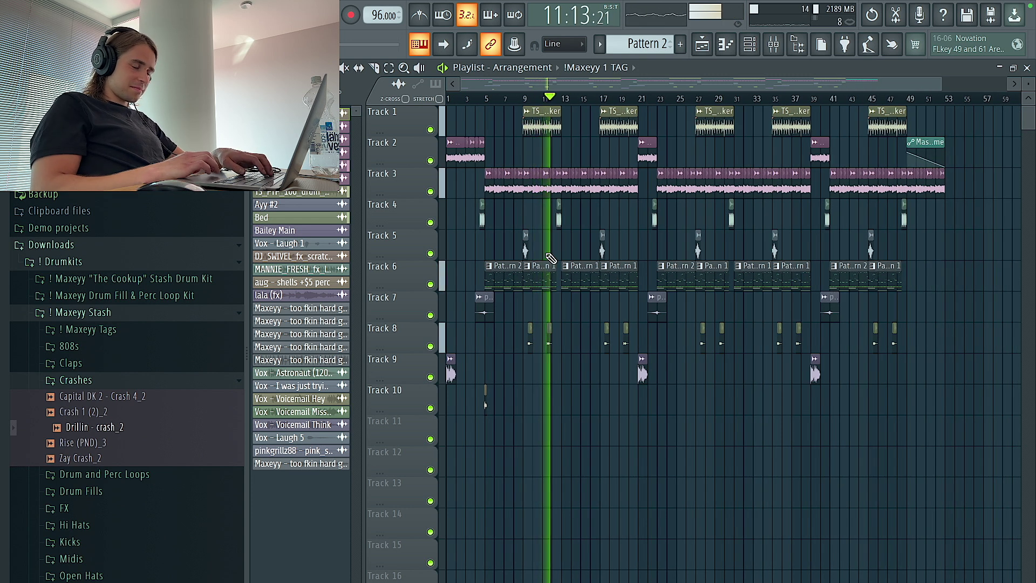
scroll(550, 291, up, 3)
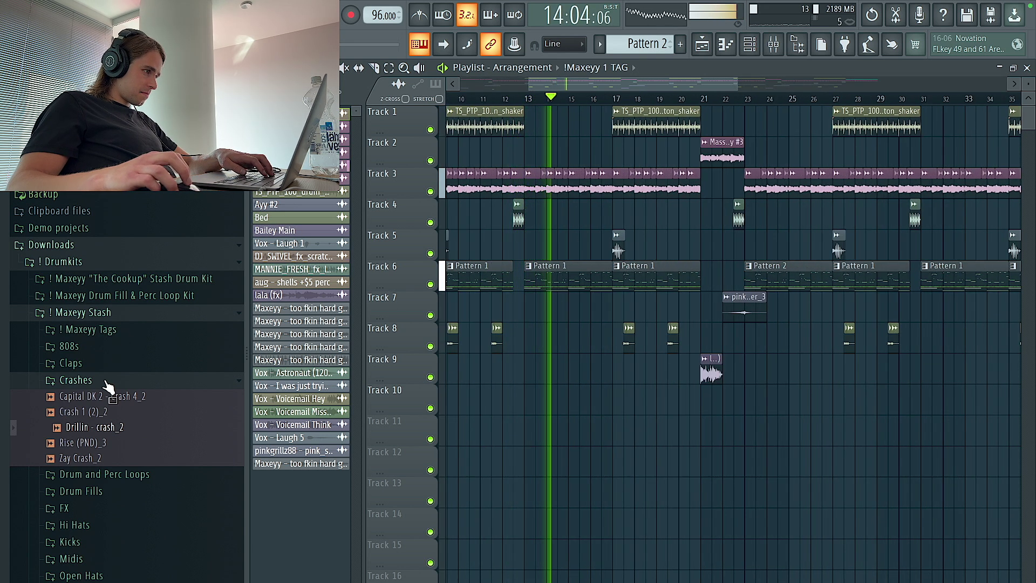
Place a crash sample from the Maxeyy Stash Crashes folder on Track 10 at bar 13.
drag(119, 446, 525, 400)
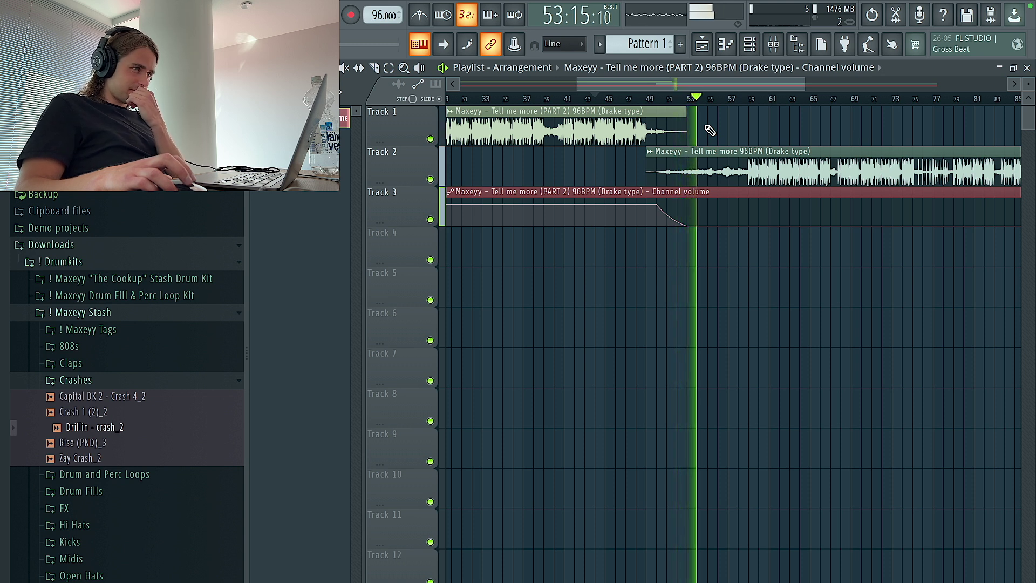
Review the two-part Tell me more arrangement during playback, examining the transition around bars 49 to 57 and the second part's ending.
scroll(710, 131, down, 3)
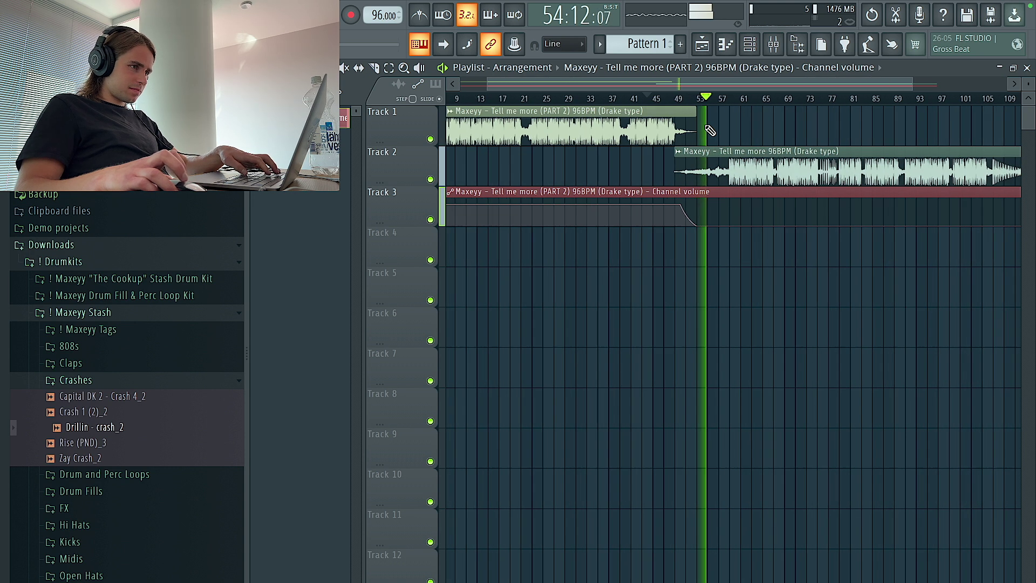
scroll(710, 131, down, 2)
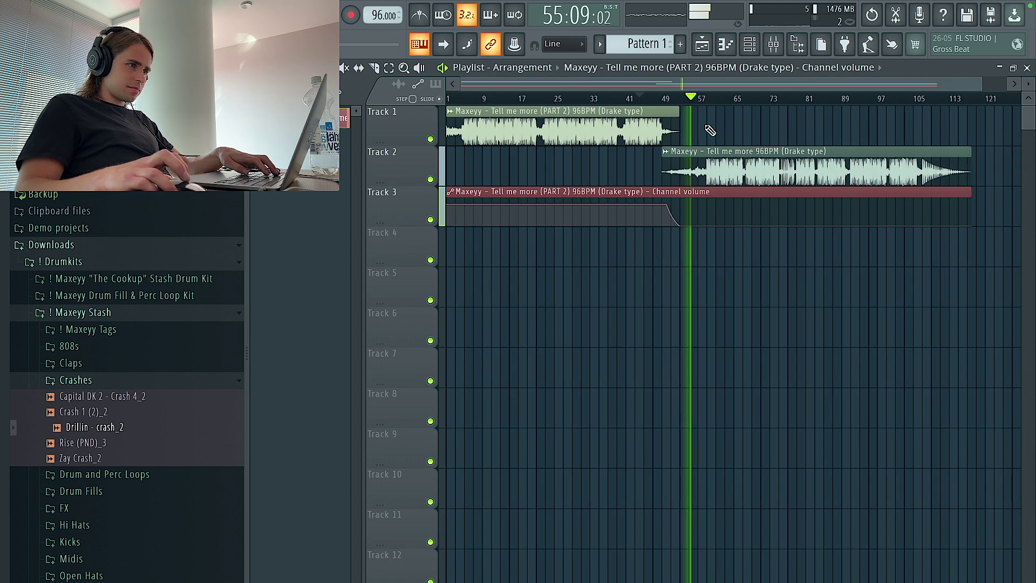
scroll(679, 142, up, 3)
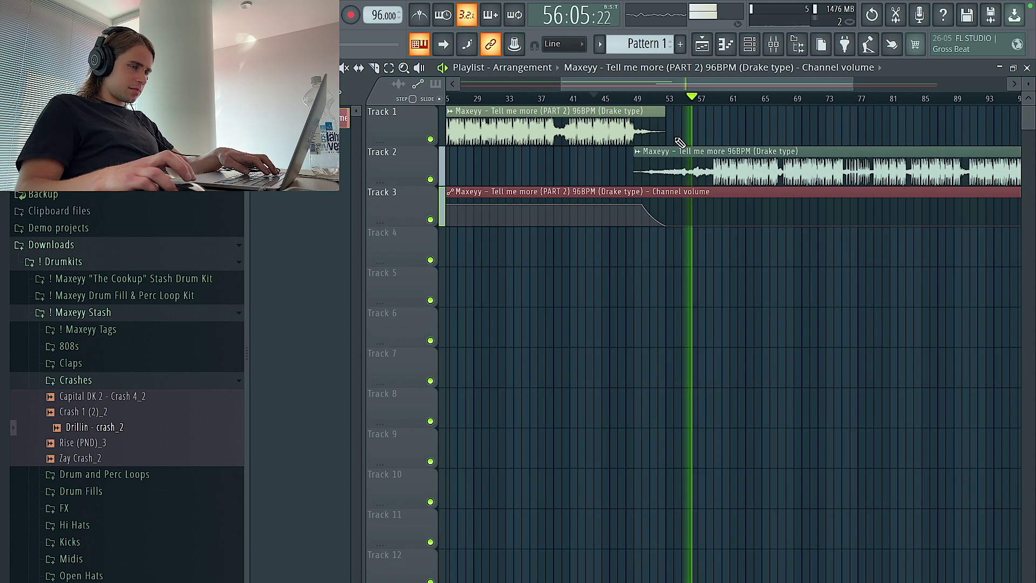
scroll(689, 157, down, 2)
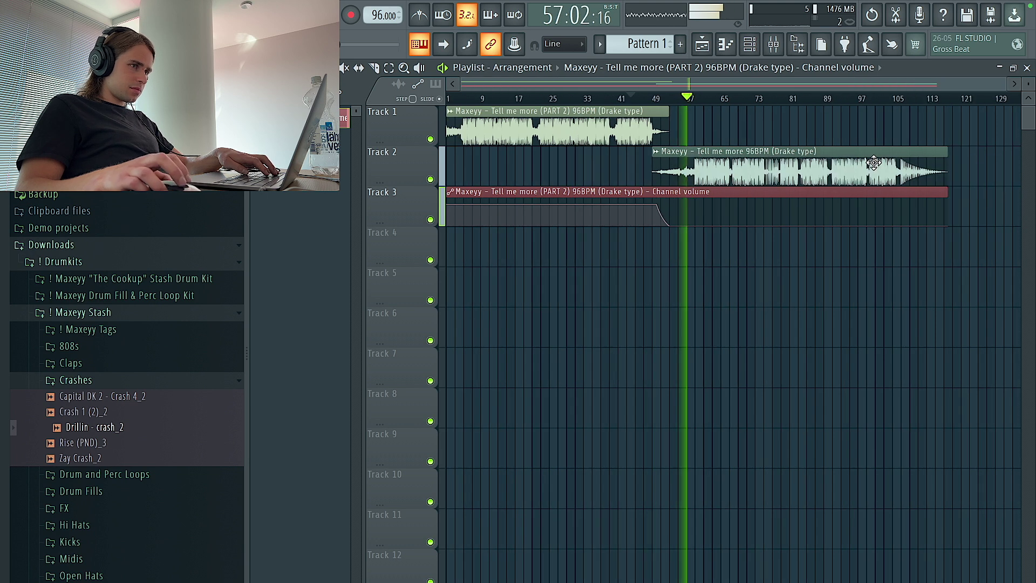
scroll(936, 173, up, 3)
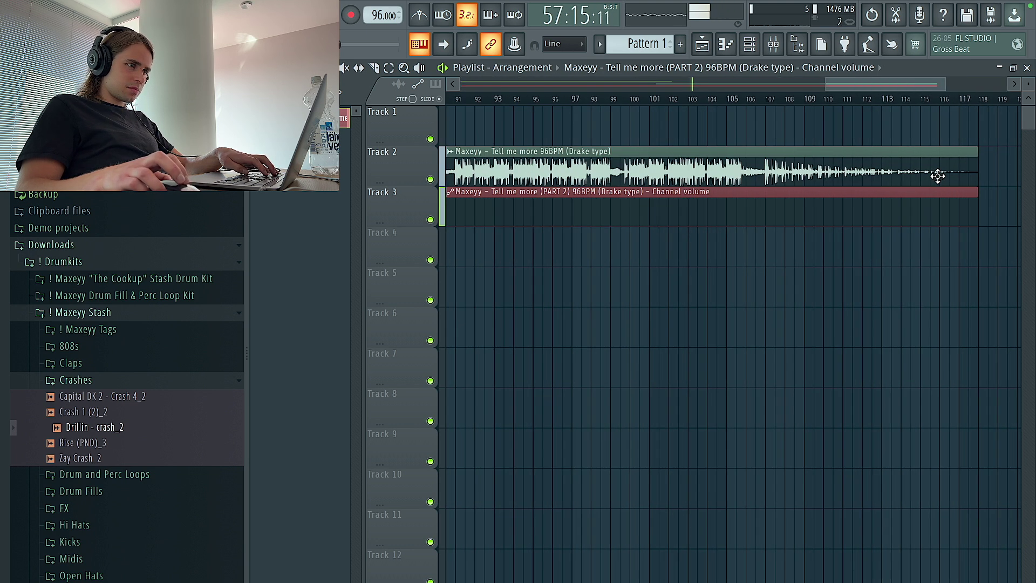
scroll(716, 170, down, 3)
scroll(716, 172, up, 2)
scroll(723, 164, up, 2)
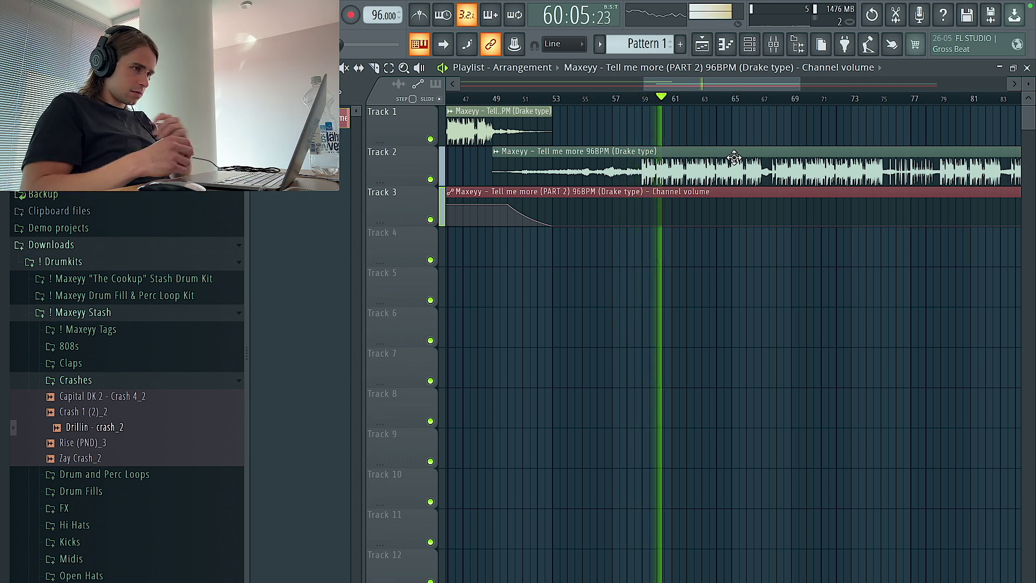
scroll(726, 161, down, 3)
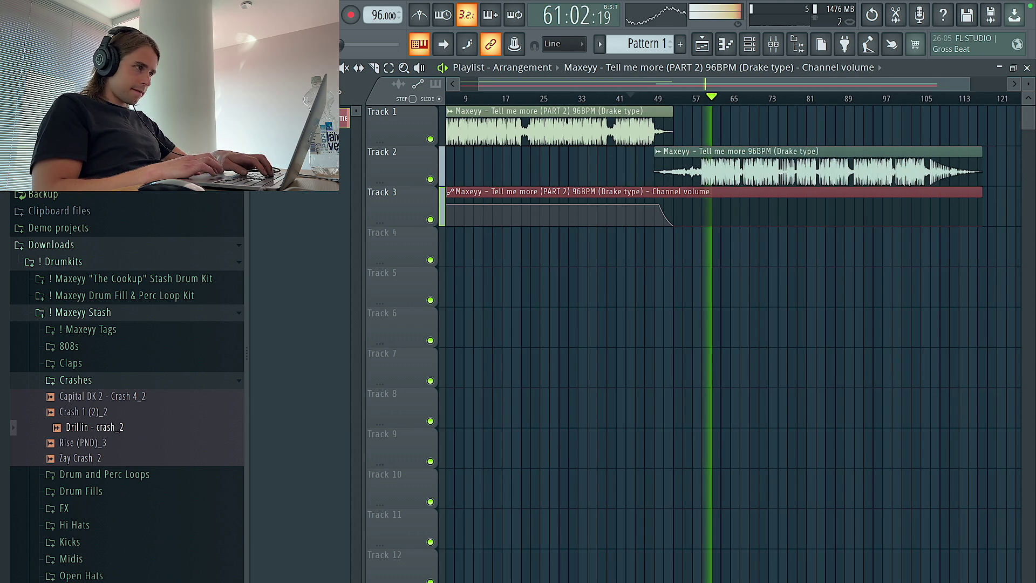
Save the project as an FL Studio song file named 2 parts in the FLPs folder of 6. June.
key(alt+f)
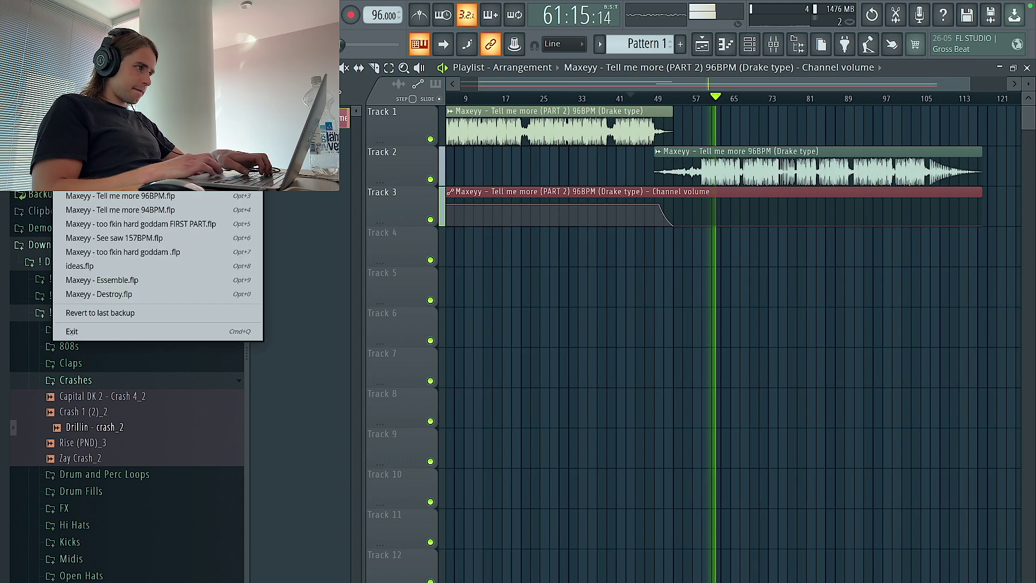
key(super+shift+s)
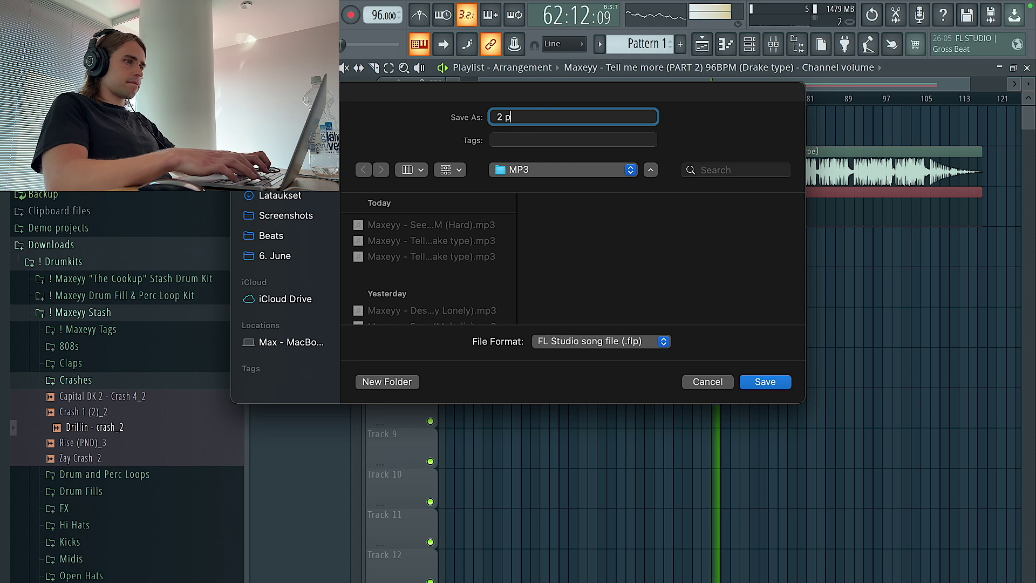
click(293, 250)
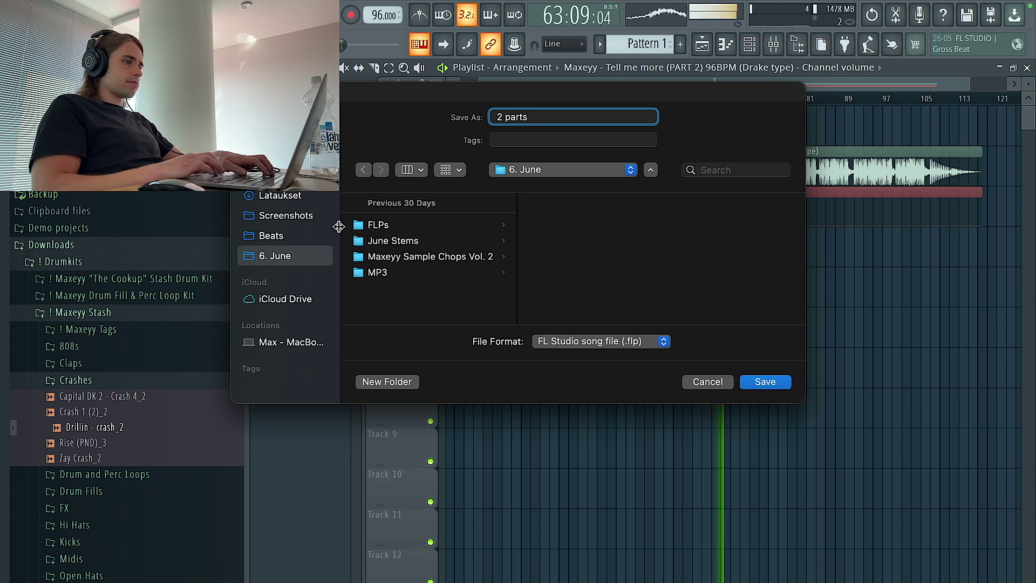
click(381, 227)
click(765, 385)
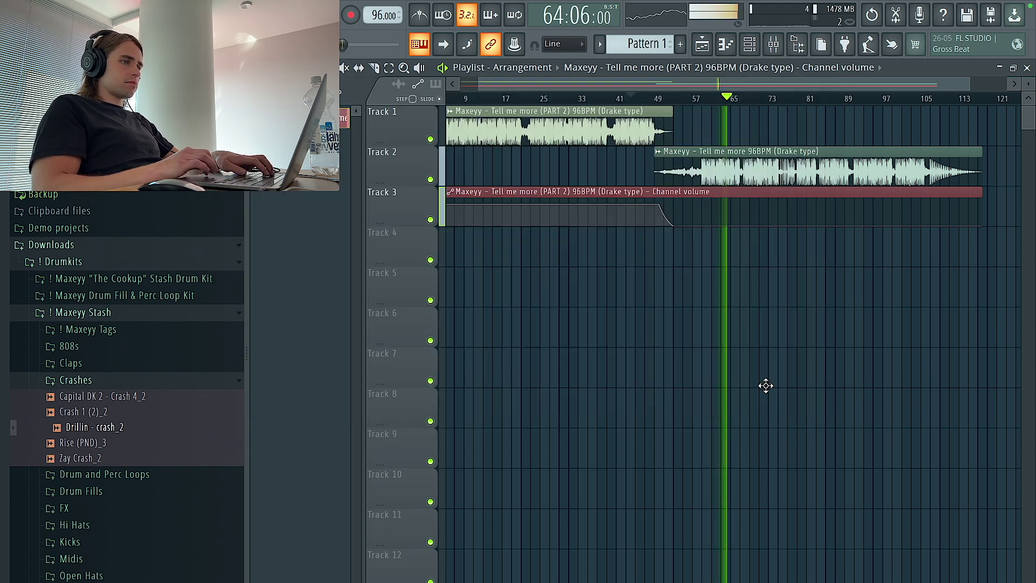